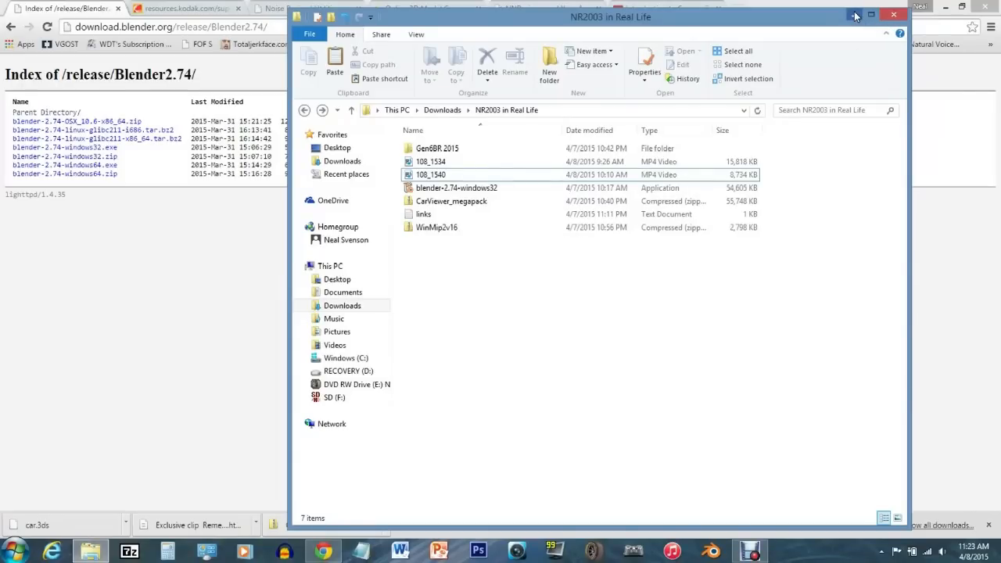
Switch to Blender and delete the default cube from the scene
click(856, 16)
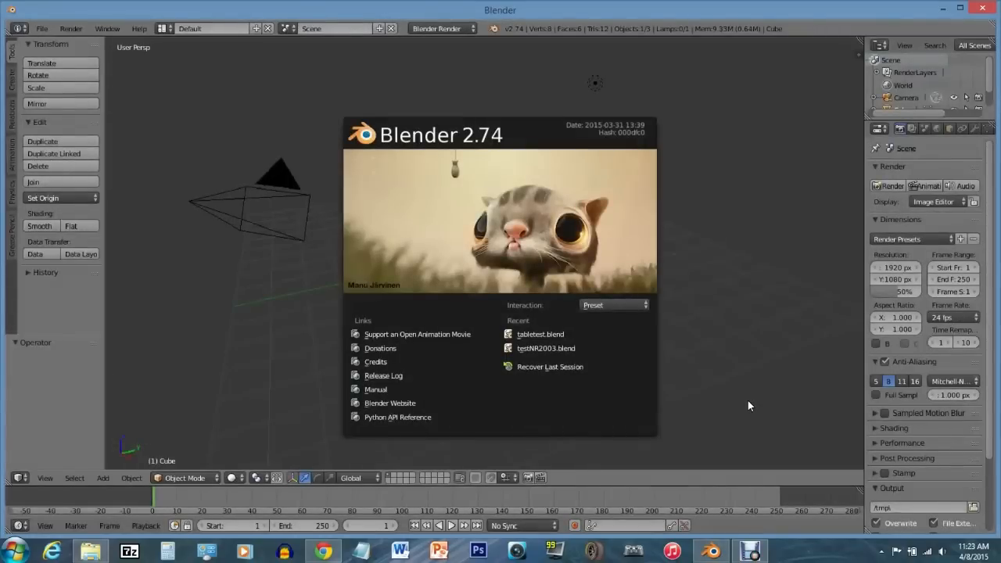
click(747, 316)
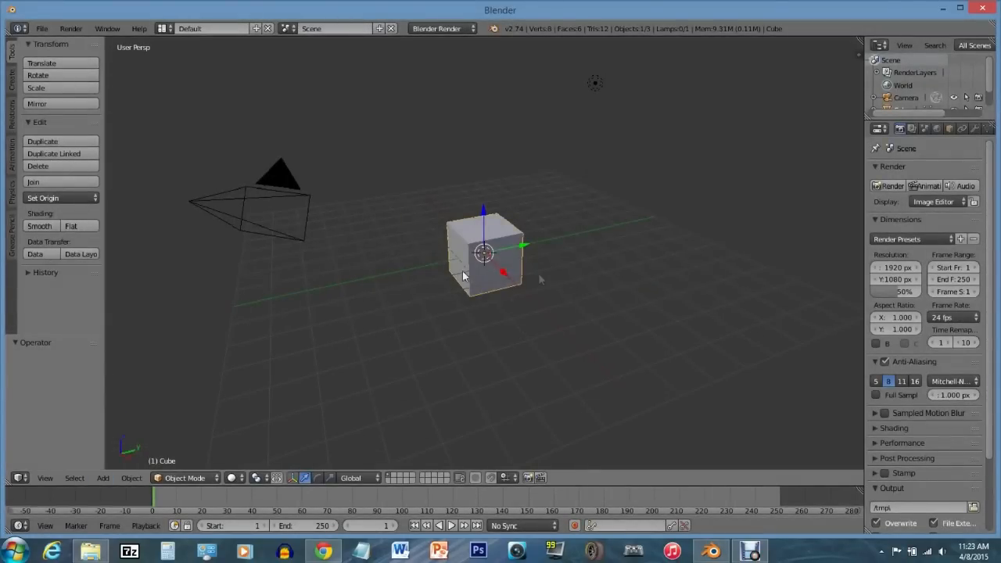
scroll(895, 102, down, 2)
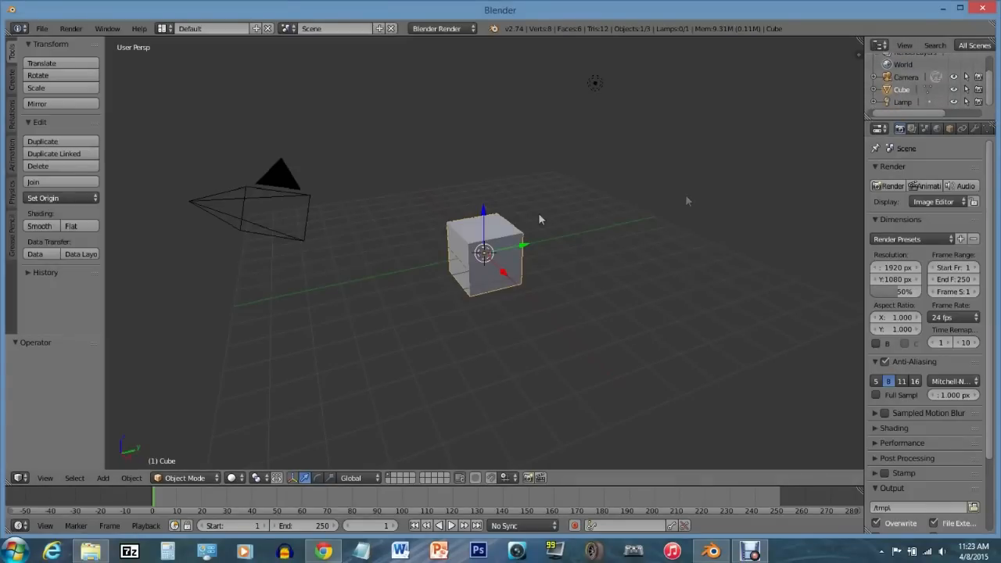
right_click(903, 91)
click(840, 133)
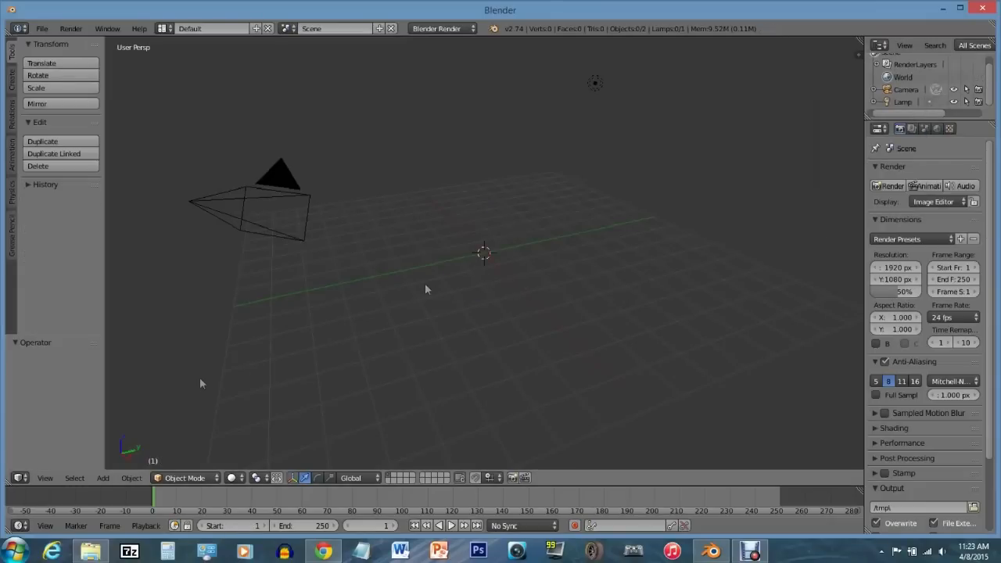
Change the 3D view to the Movie Clip Editor and open the clip 108_1540.MP4 from the NR2003 in Real Life folder
click(21, 477)
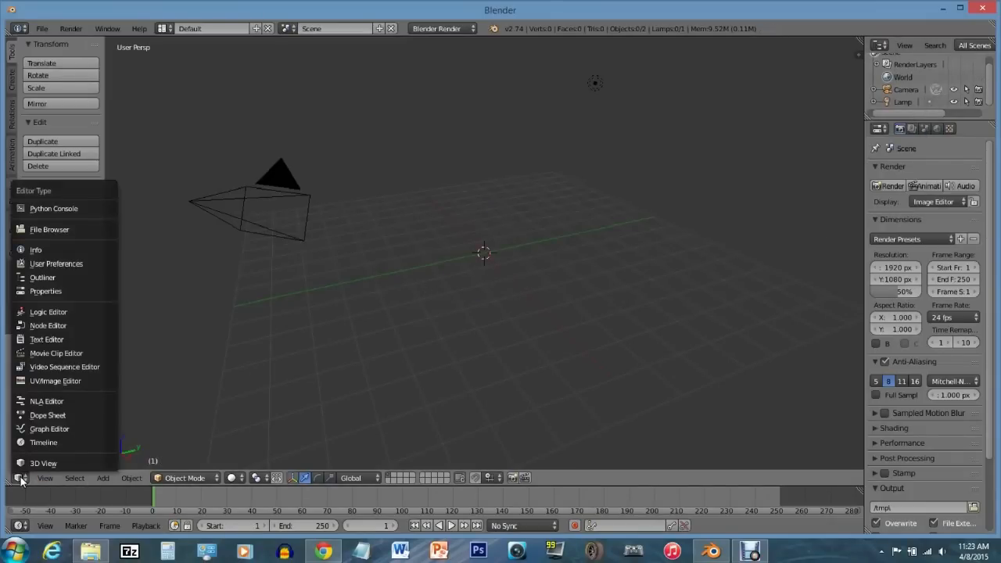
click(41, 356)
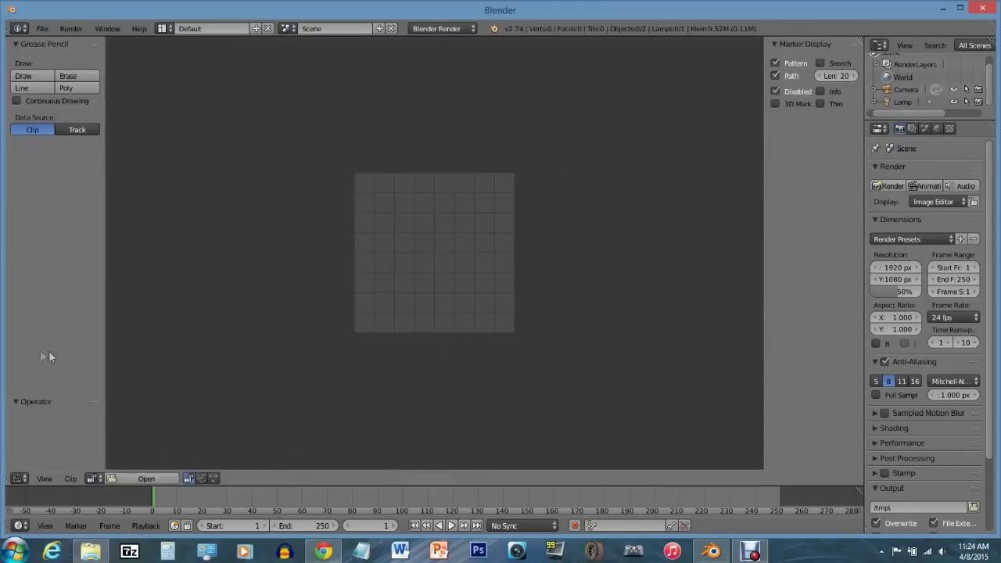
click(146, 478)
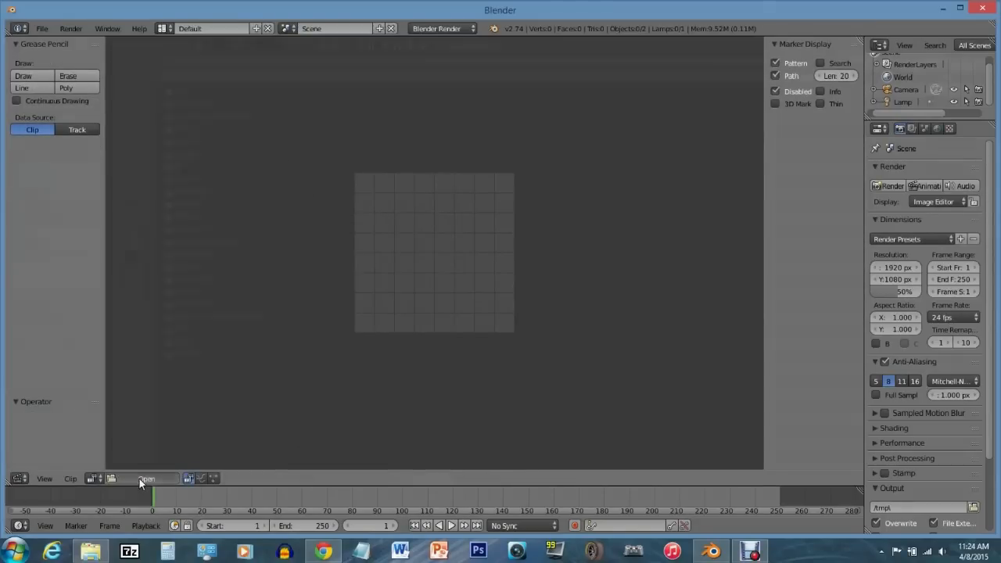
click(52, 251)
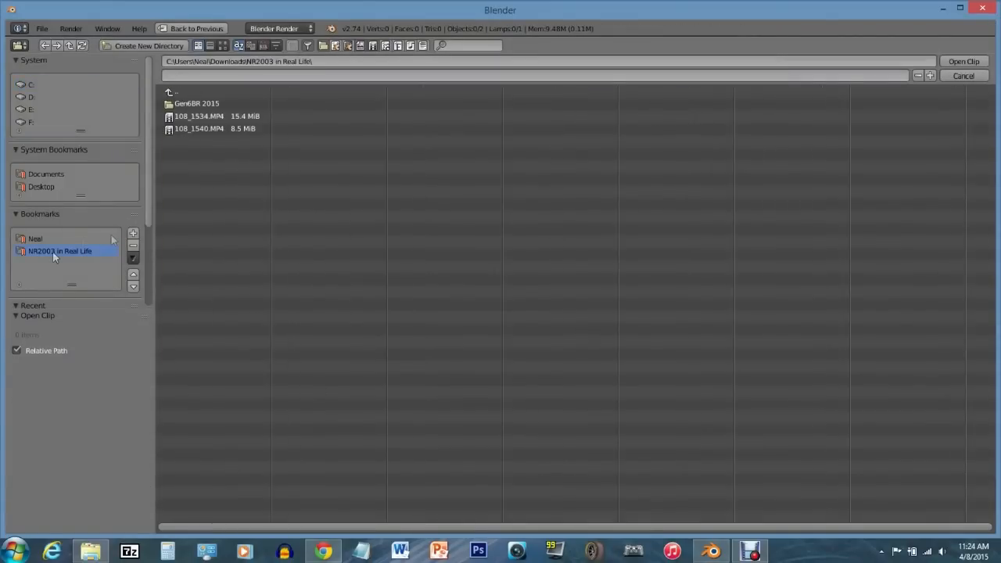
click(215, 129)
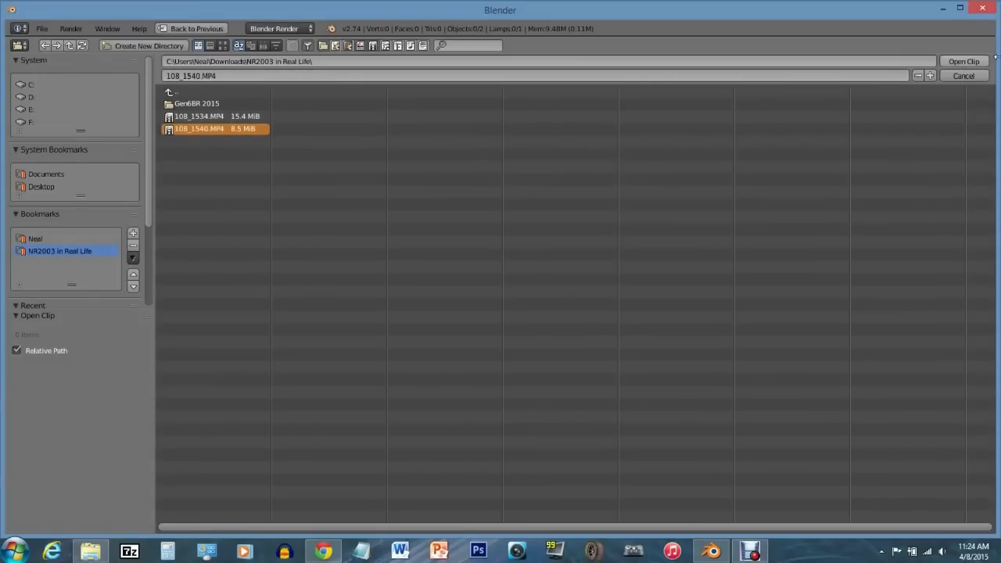
click(964, 62)
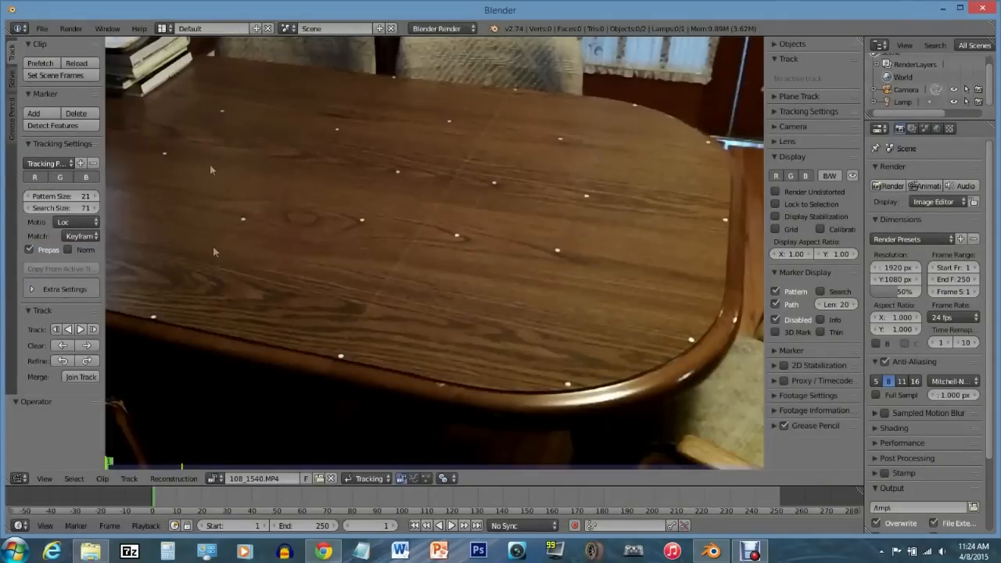
scroll(244, 245, down, 4)
scroll(244, 244, up, 3)
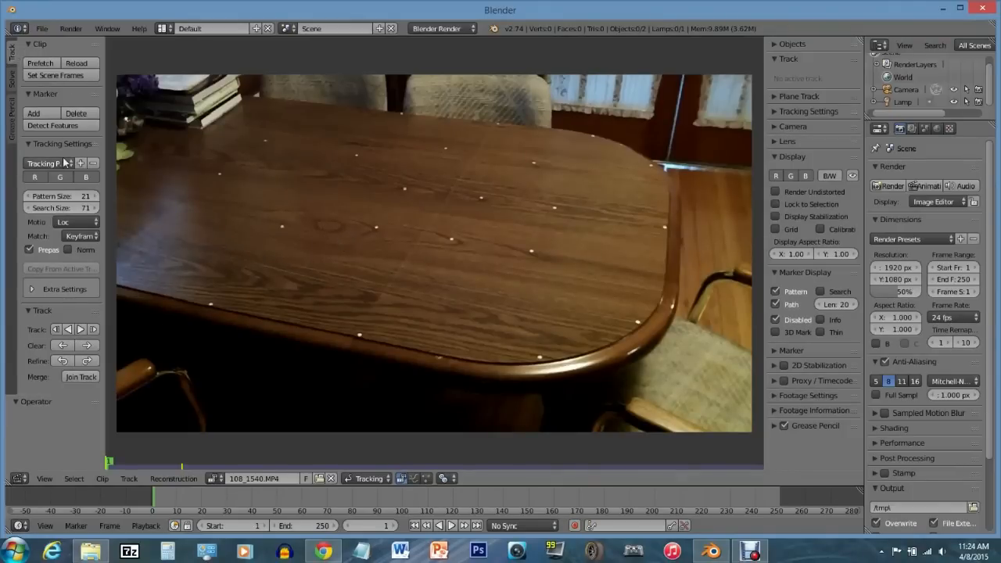
Set the tracking pattern size to 7
click(69, 200)
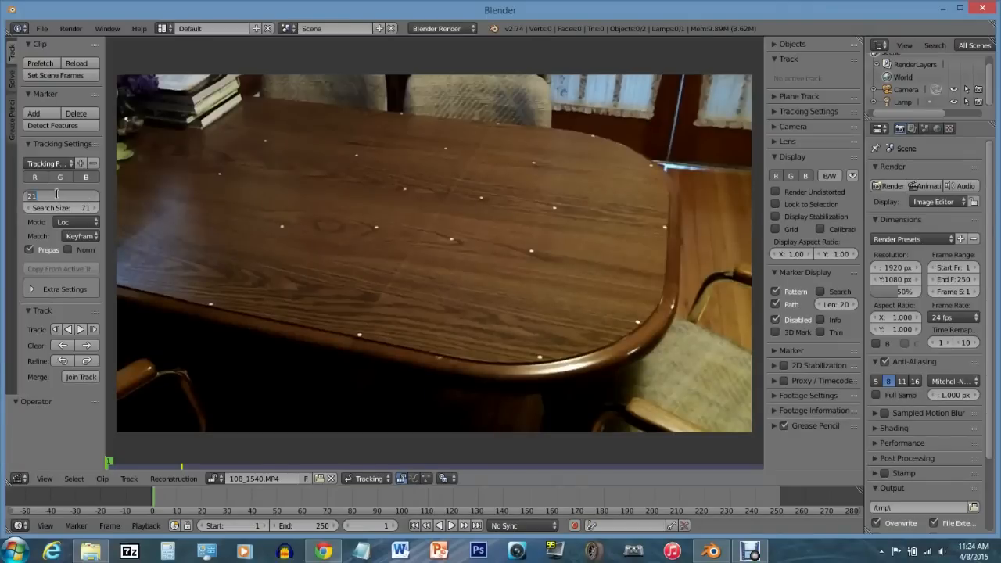
click(43, 205)
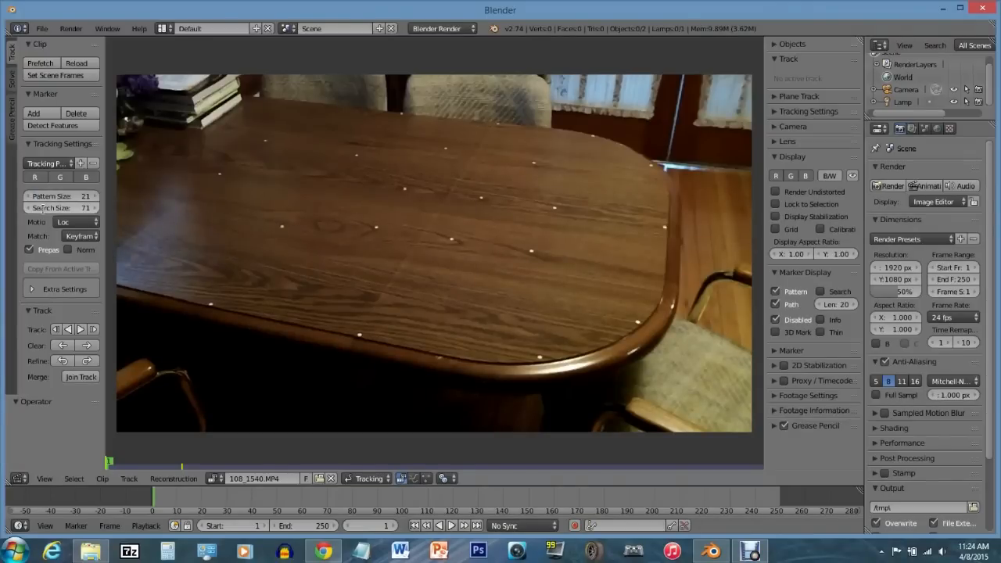
click(43, 198)
text(7)
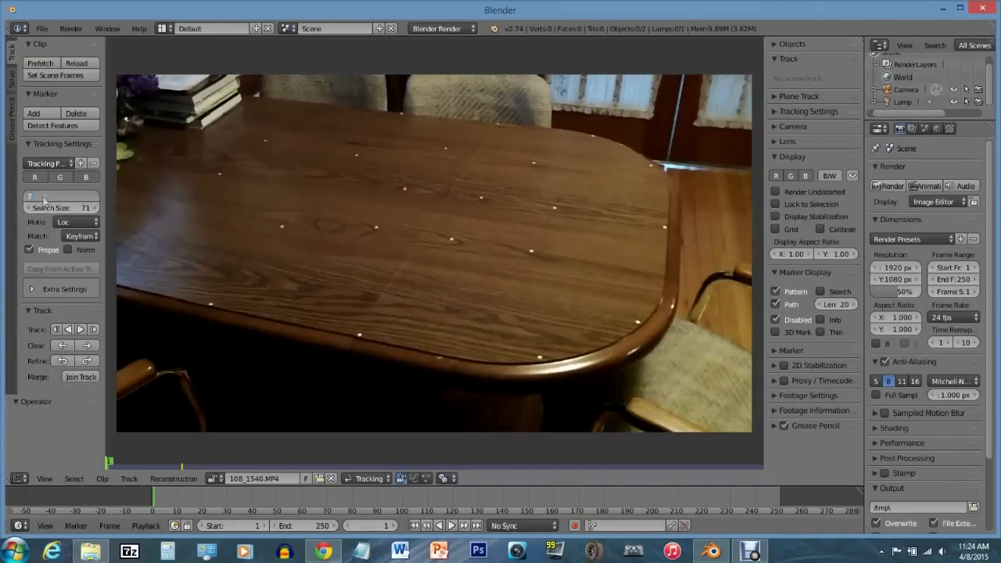
key(Return)
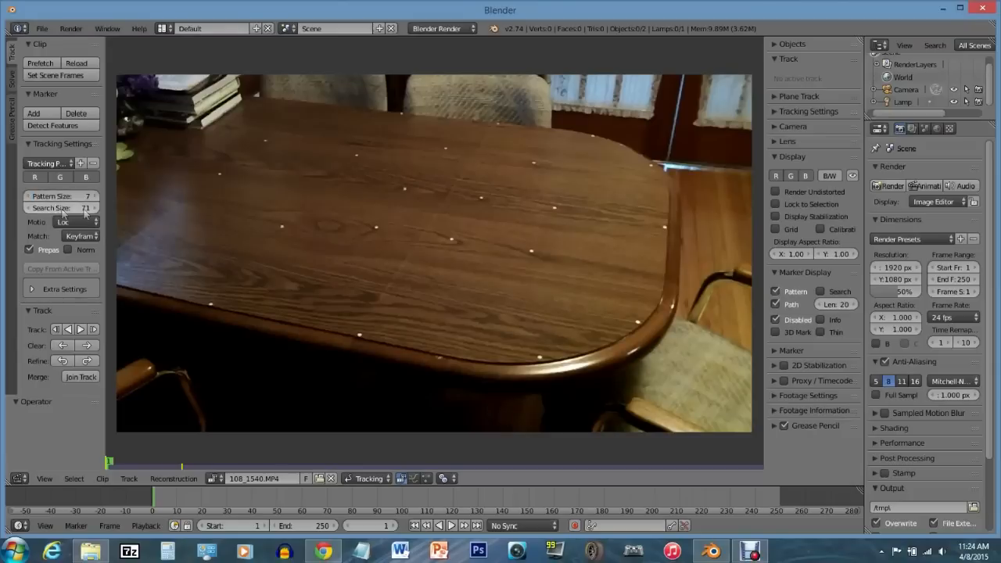
Try a tracking marker on the white dot beside the oval wood-grain knot on the tabletop, and delete it
ctrl+click(282, 228)
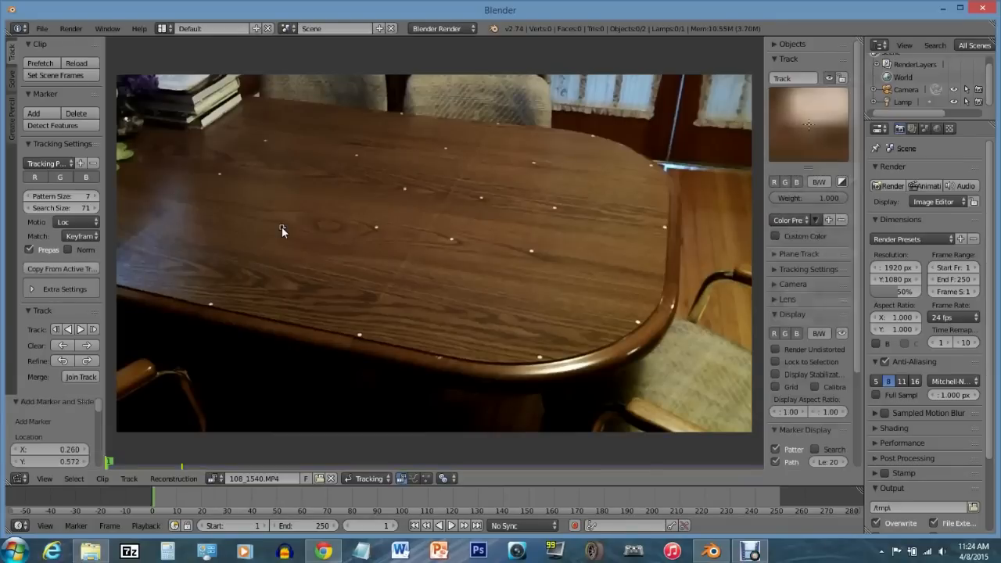
drag(282, 226, 283, 225)
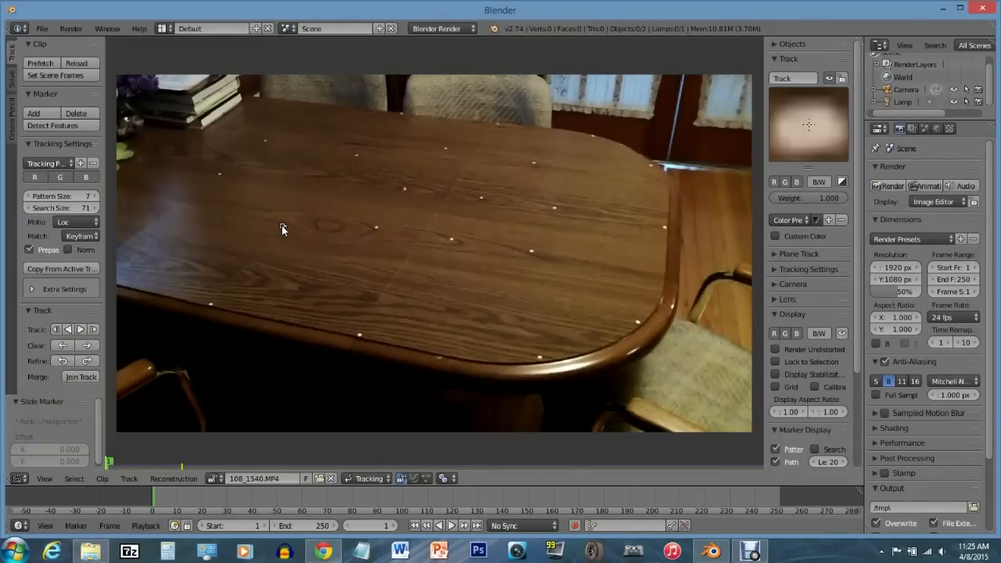
click(283, 227)
key(x)
click(285, 228)
Set the tracking pattern size to 5 and the search size to 30
click(82, 196)
text(7)
key(BackSpace)
text(5)
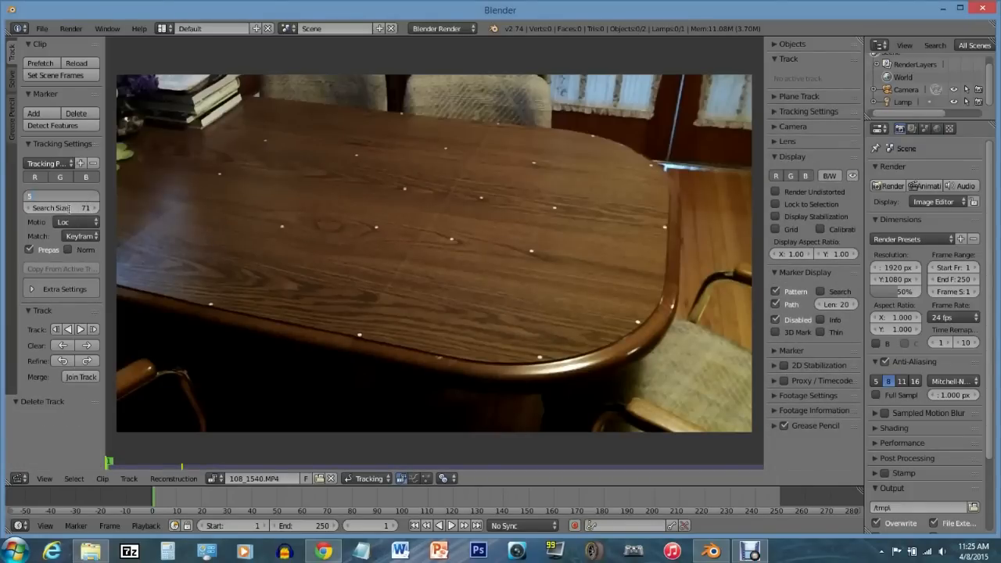
key(Return)
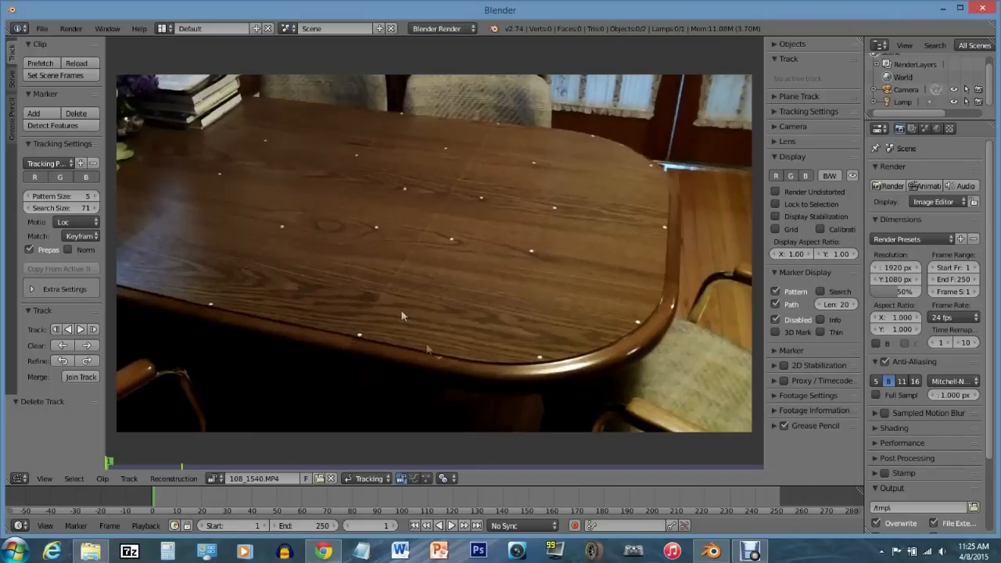
click(71, 208)
text(30)
key(Return)
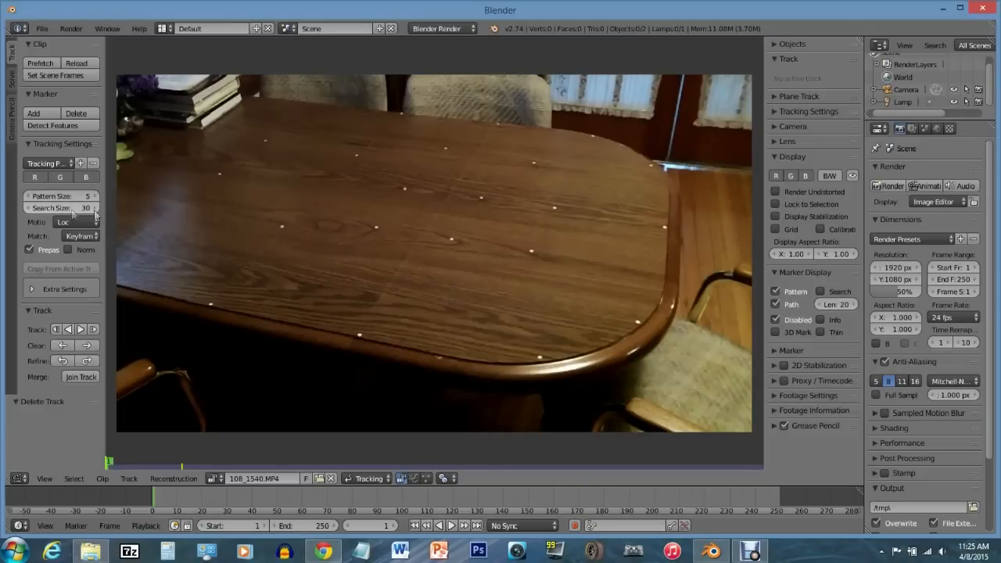
Set the pattern match to Previous frame and the tracking margin to 5 px in the extra settings
click(78, 237)
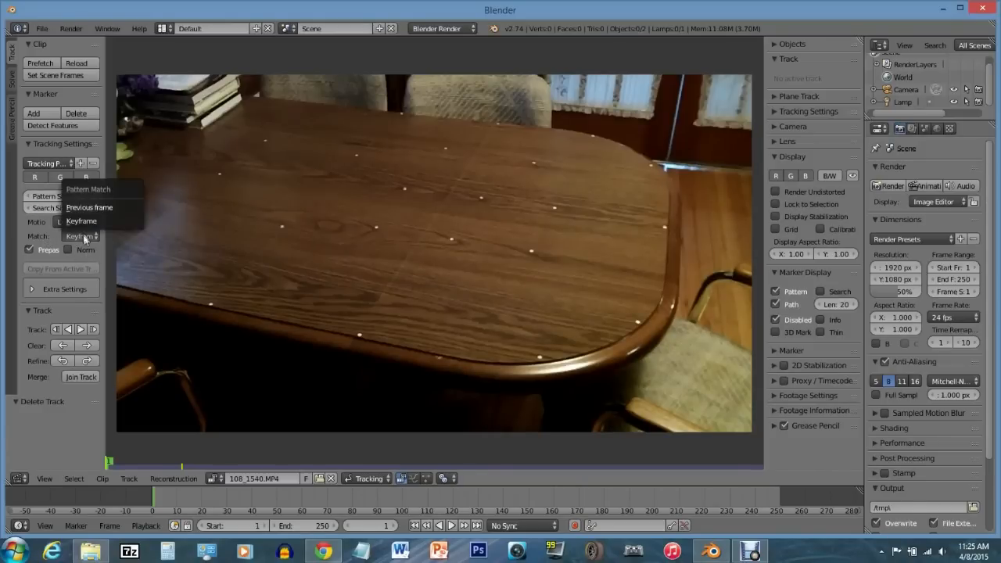
click(86, 207)
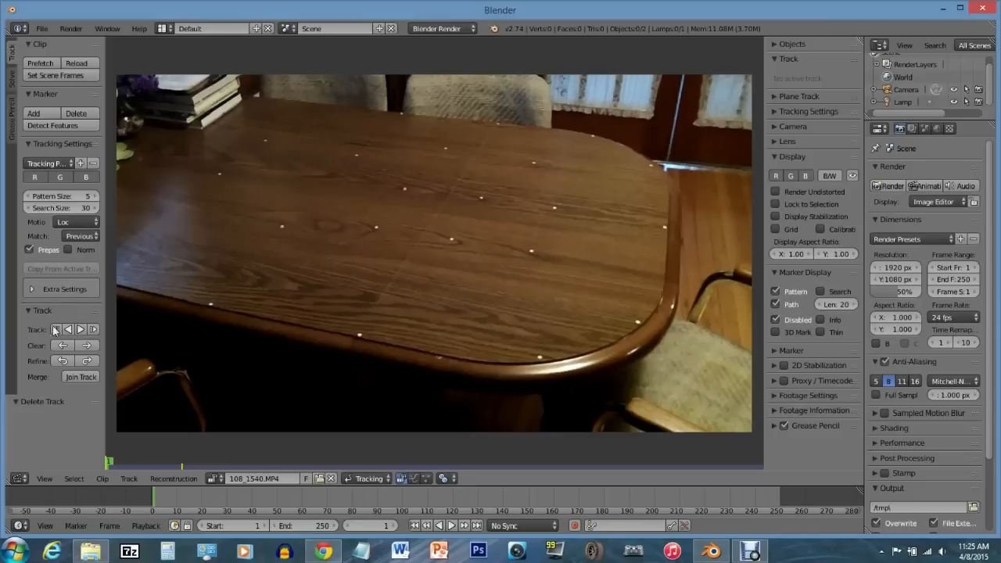
click(31, 289)
click(61, 346)
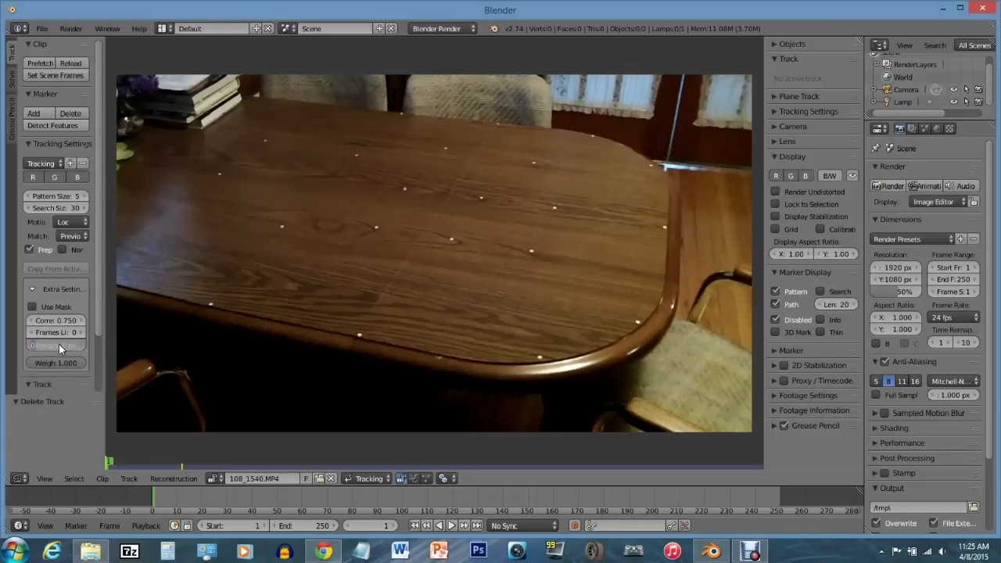
text(5)
key(Return)
Add a tracking marker on the white dot midway along the table's front edge and center it on the dot
click(35, 113)
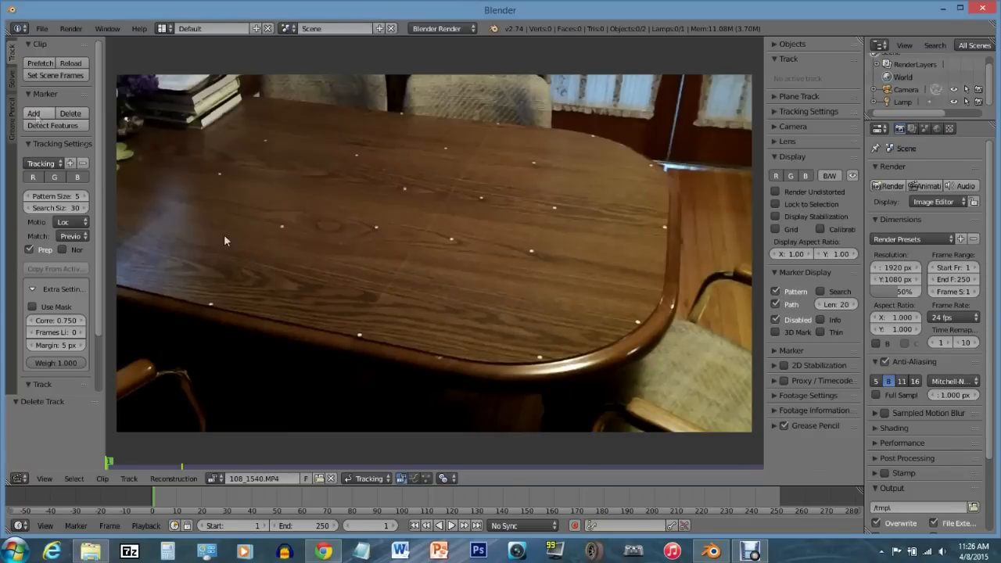
click(358, 336)
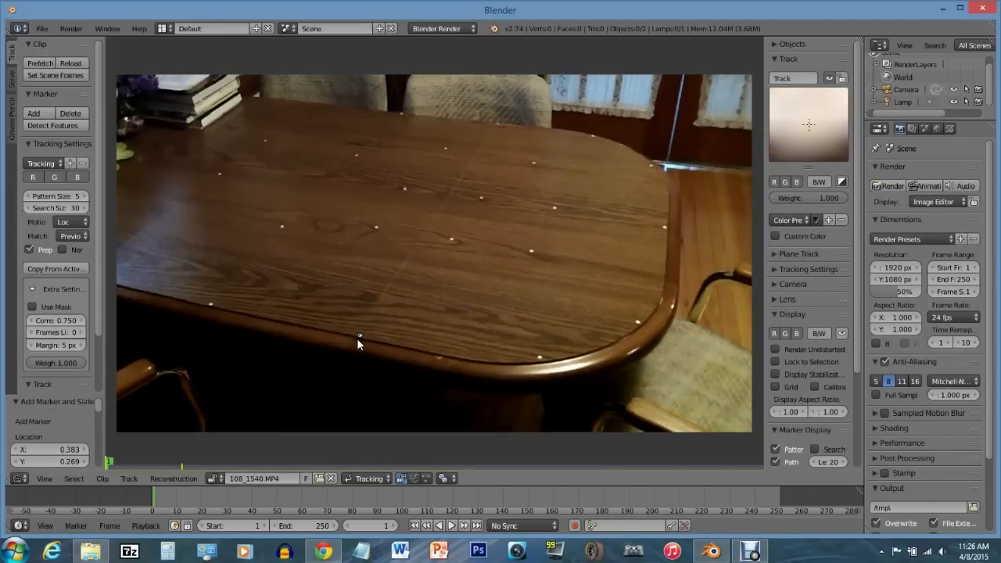
scroll(357, 337, up, 3)
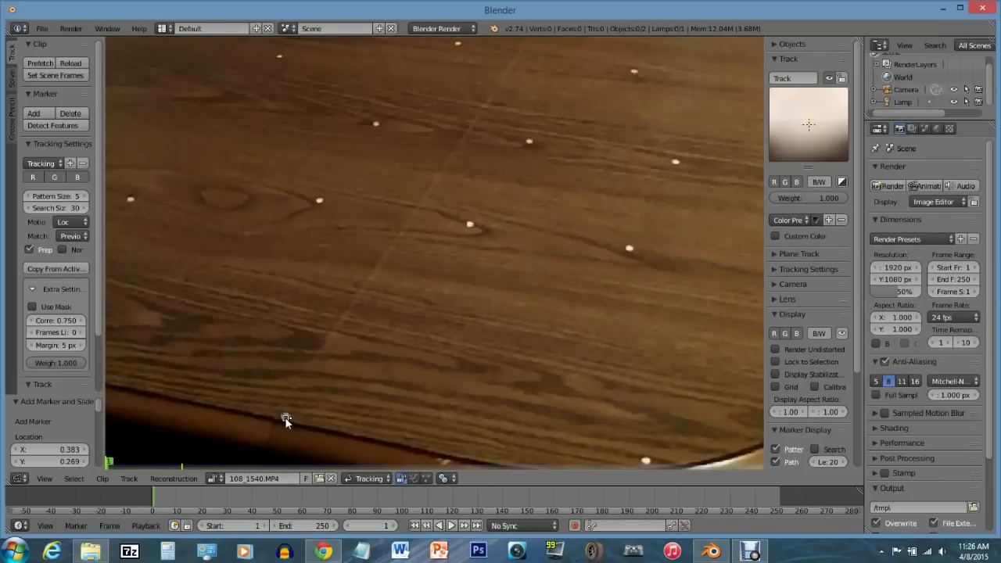
drag(285, 418, 284, 417)
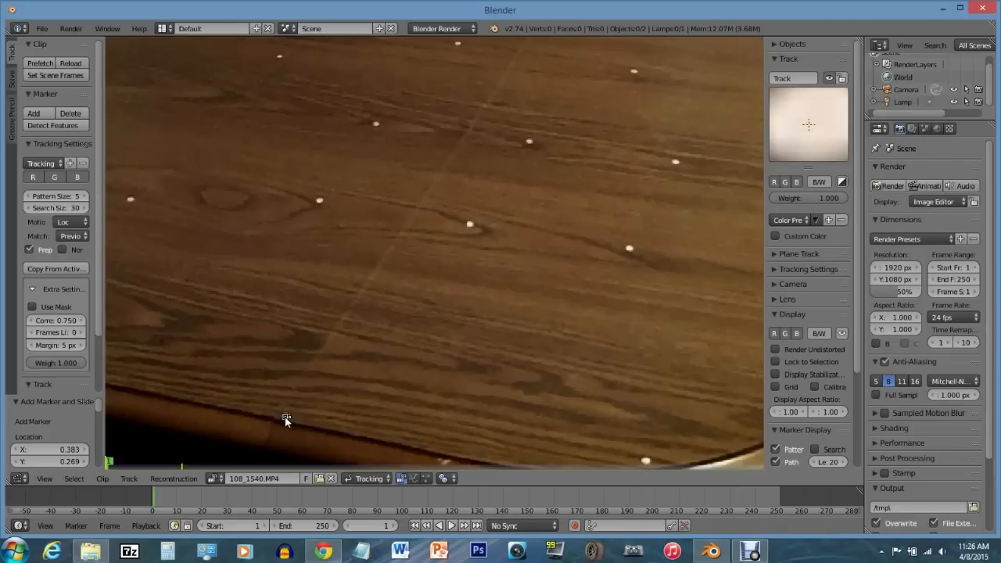
click(284, 417)
Add tracking markers on the two white dots at the table's near rounded corner
scroll(614, 410, down, 1)
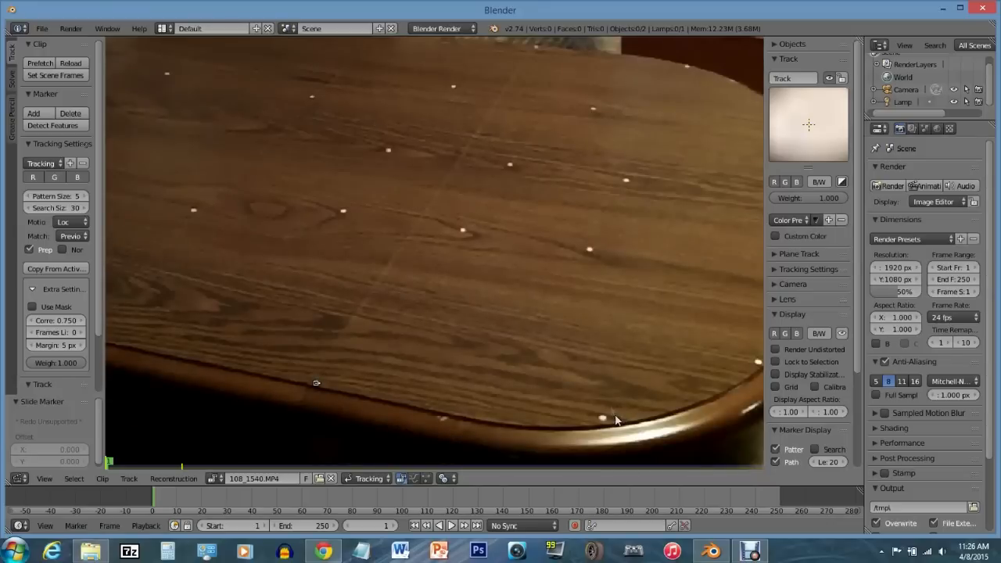
ctrl+click(602, 418)
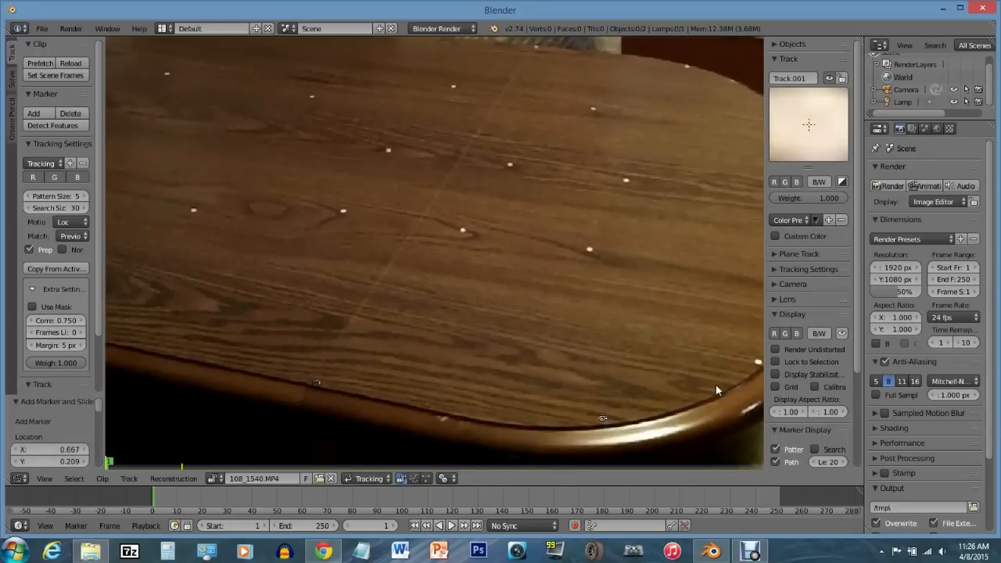
ctrl+click(757, 363)
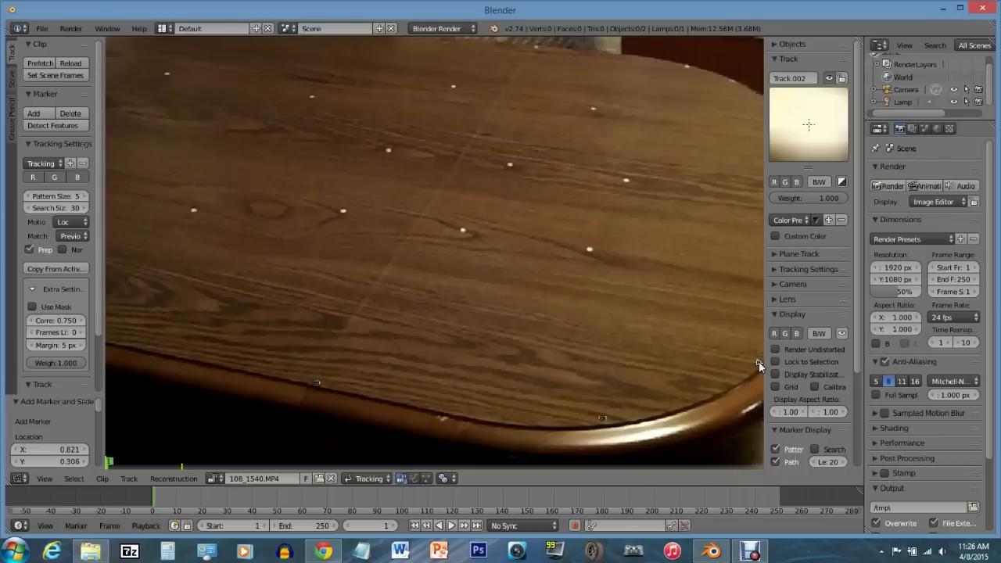
Add tracking markers on the six white dots in the two middle rows between the oval knot and the table's right end
ctrl+click(591, 251)
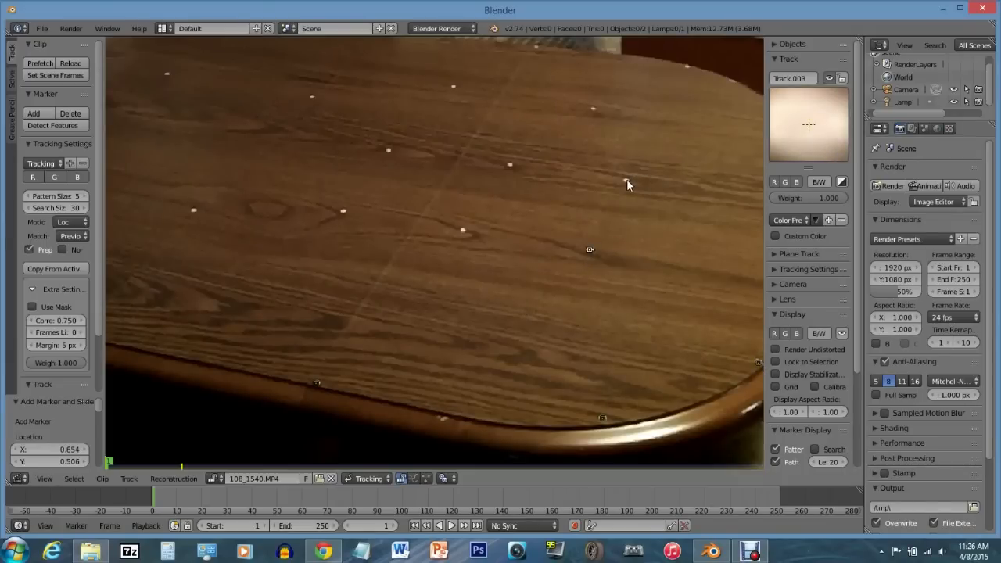
ctrl+click(625, 181)
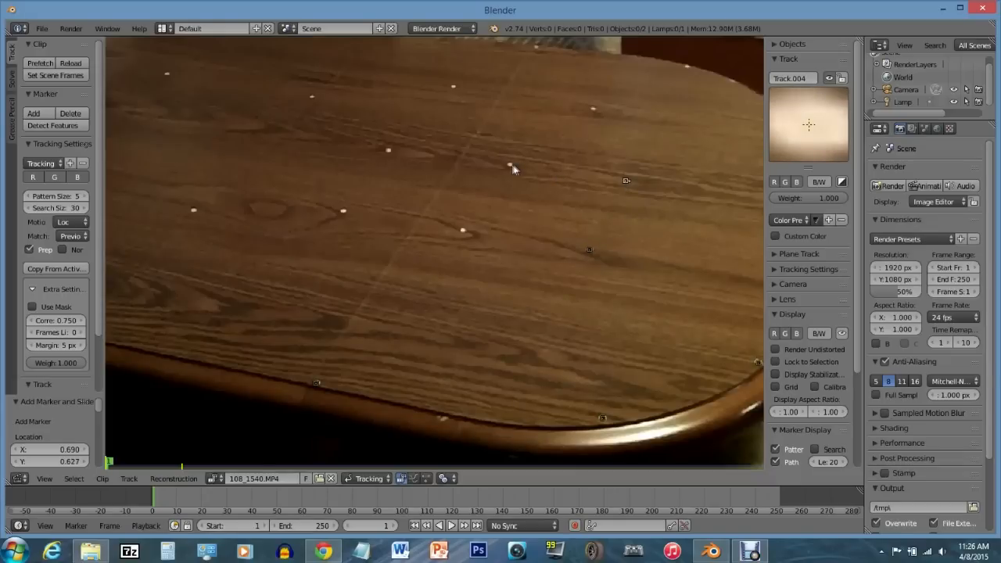
ctrl+click(509, 166)
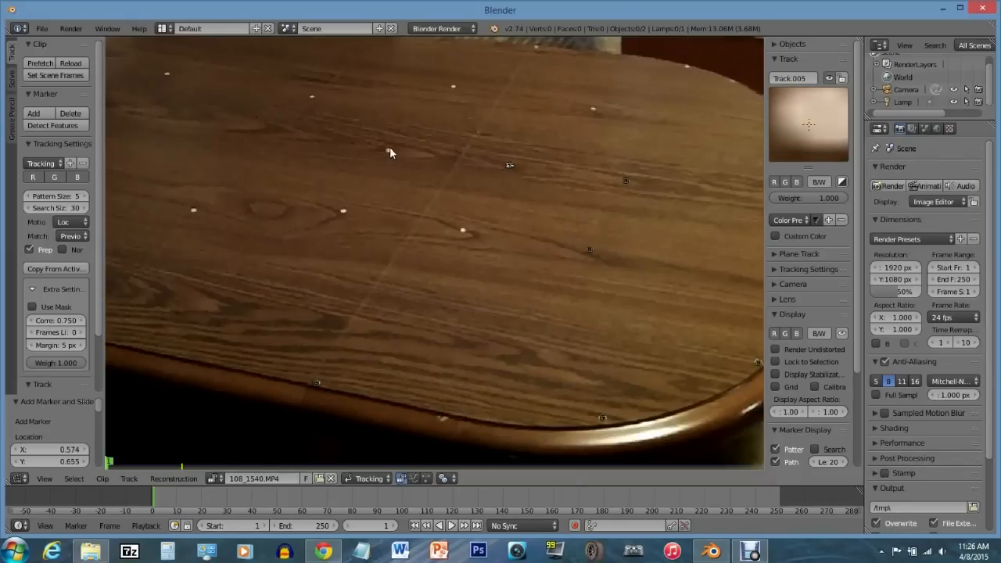
ctrl+click(388, 151)
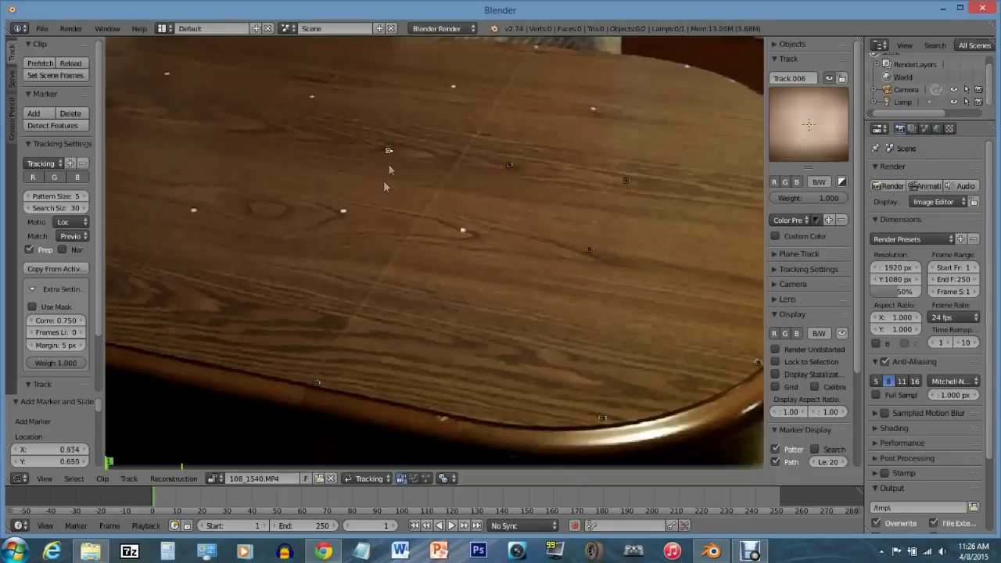
ctrl+click(343, 212)
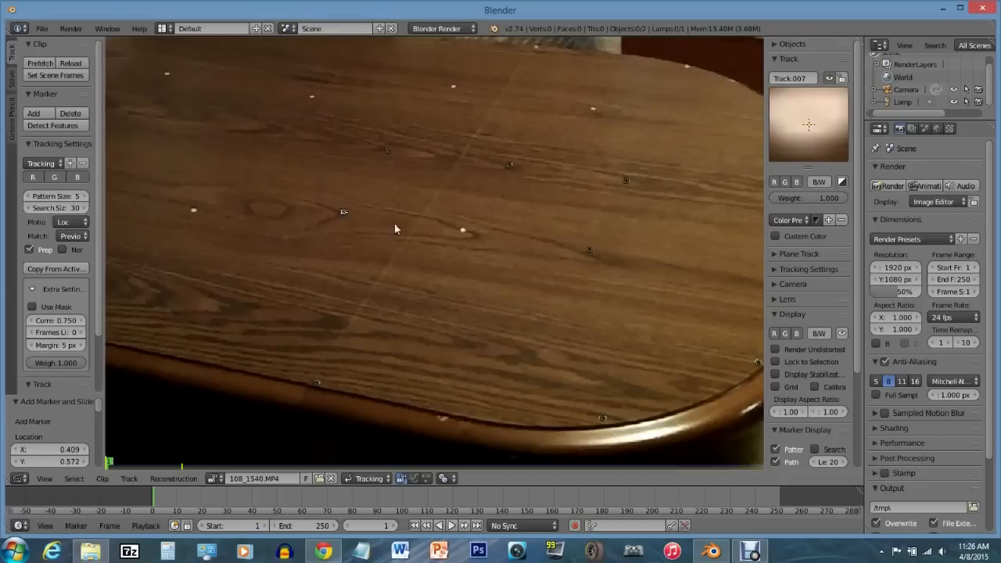
ctrl+click(462, 232)
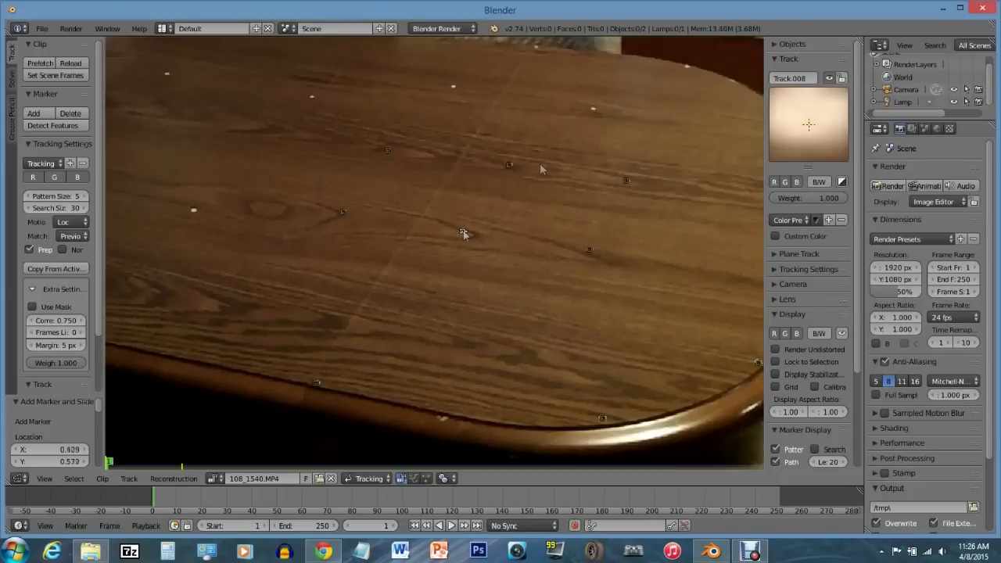
Add tracking markers on the three dots of the next row back and on the dot left of the oval knot
ctrl+click(592, 109)
ctrl+click(454, 86)
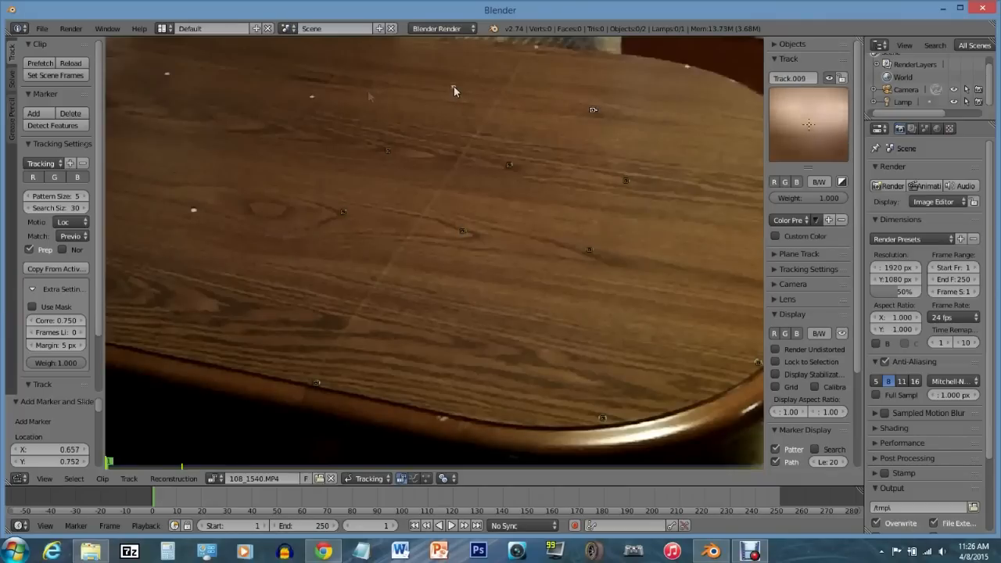
ctrl+click(312, 97)
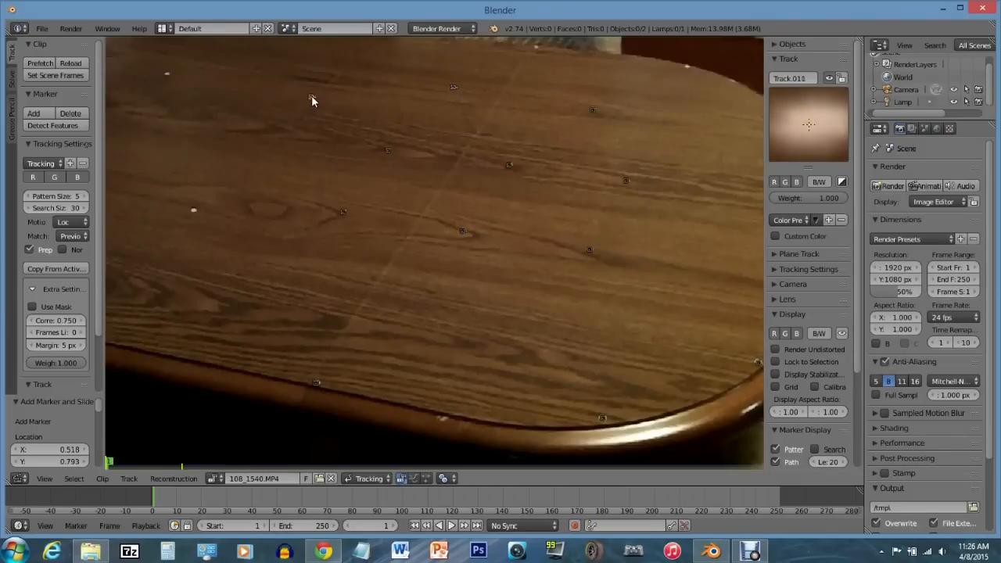
ctrl+click(193, 208)
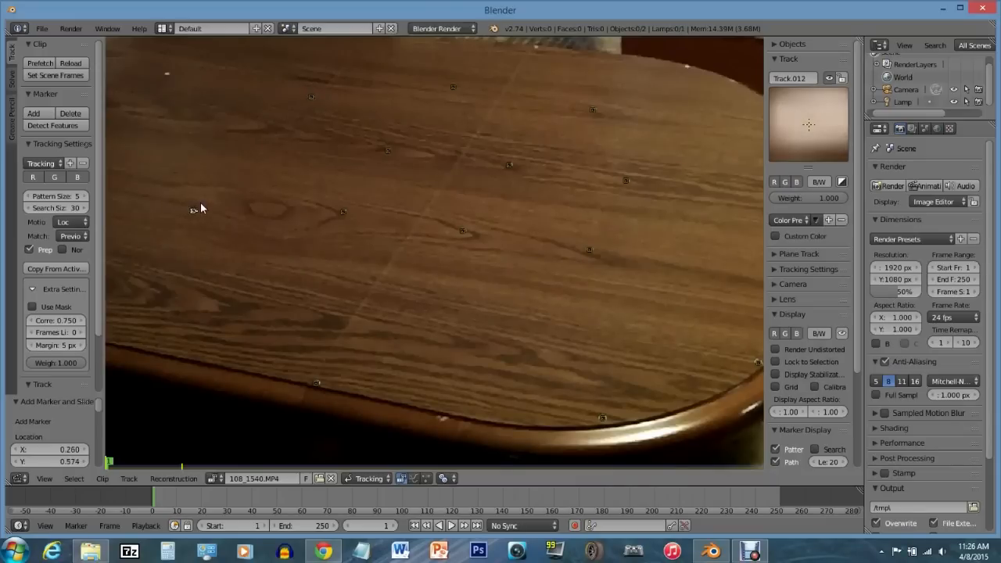
Add tracking markers on the leftmost front-edge dot and on the two dots nearest the stack of books
scroll(200, 203, down, 2)
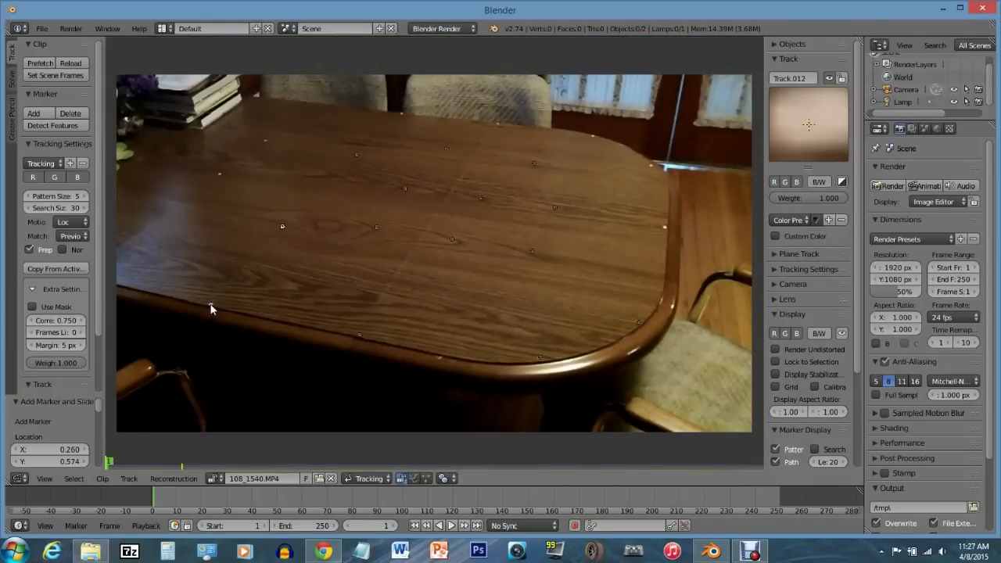
ctrl+click(210, 304)
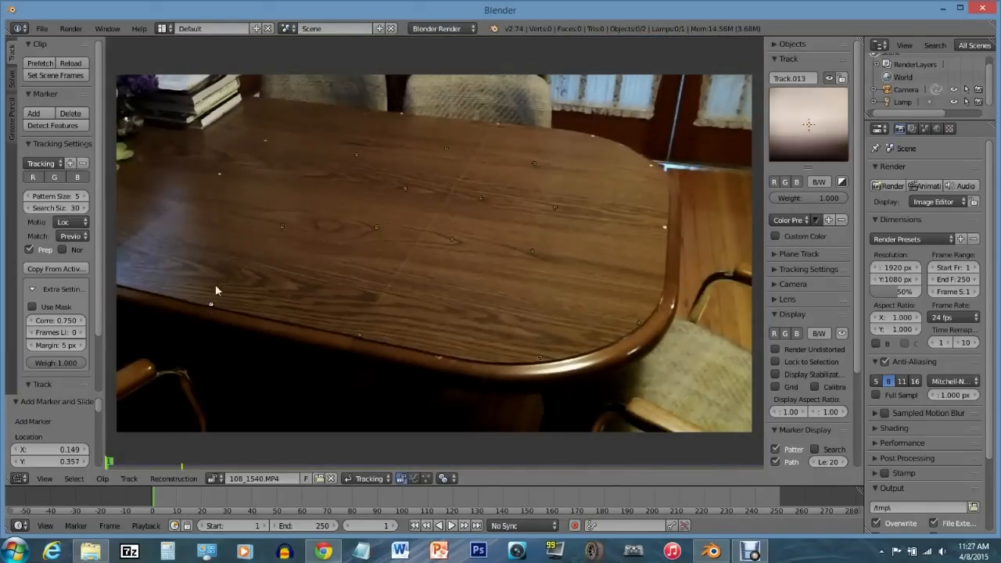
ctrl+click(220, 174)
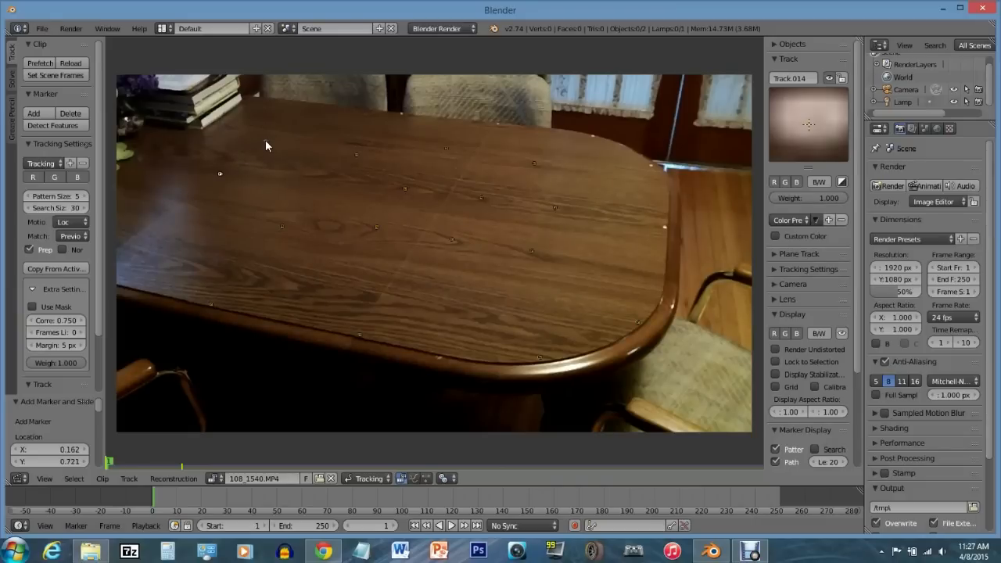
ctrl+click(265, 141)
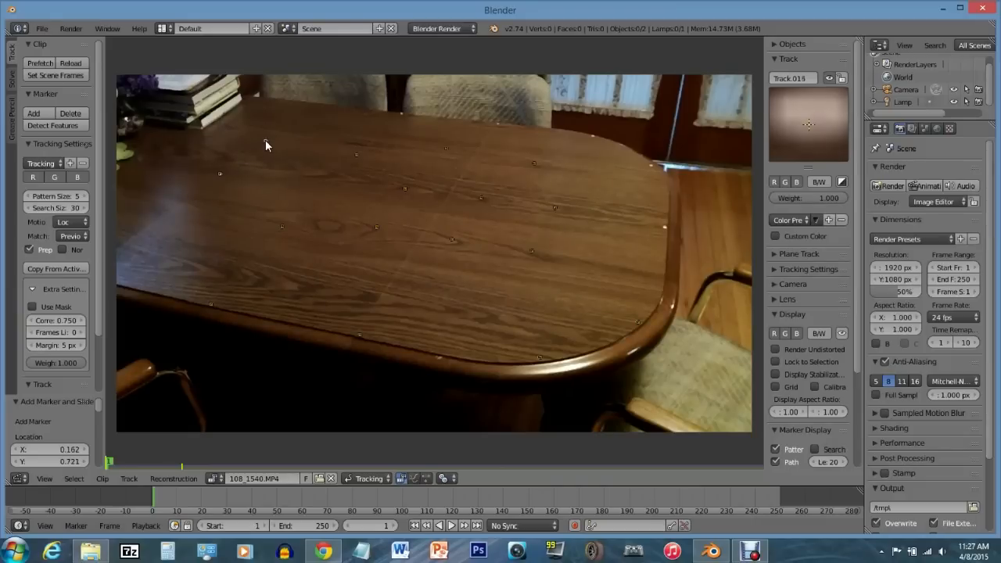
Add tracking markers on the white dots along the table's far edge, far rounded corner and right-hand end
ctrl+click(401, 112)
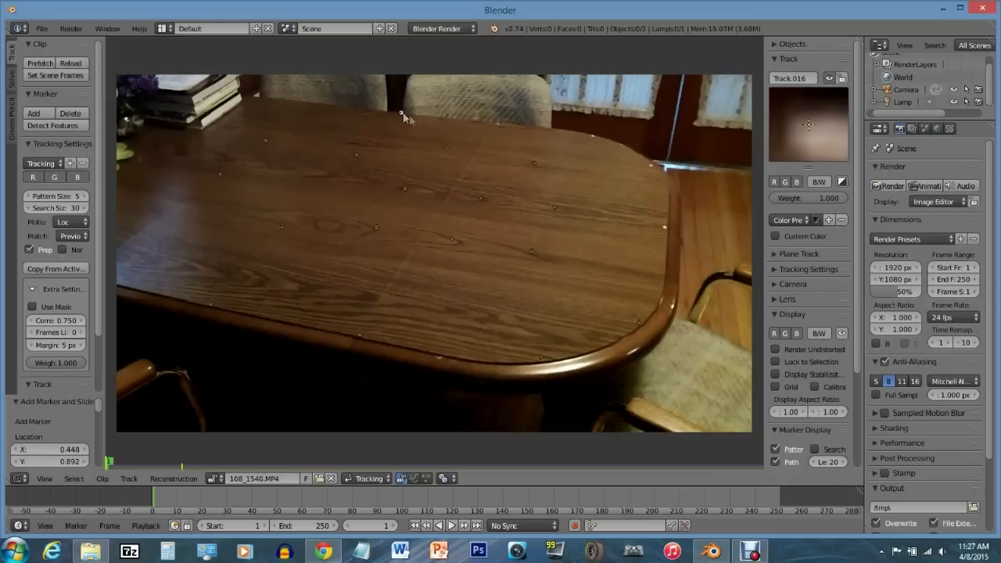
ctrl+click(497, 122)
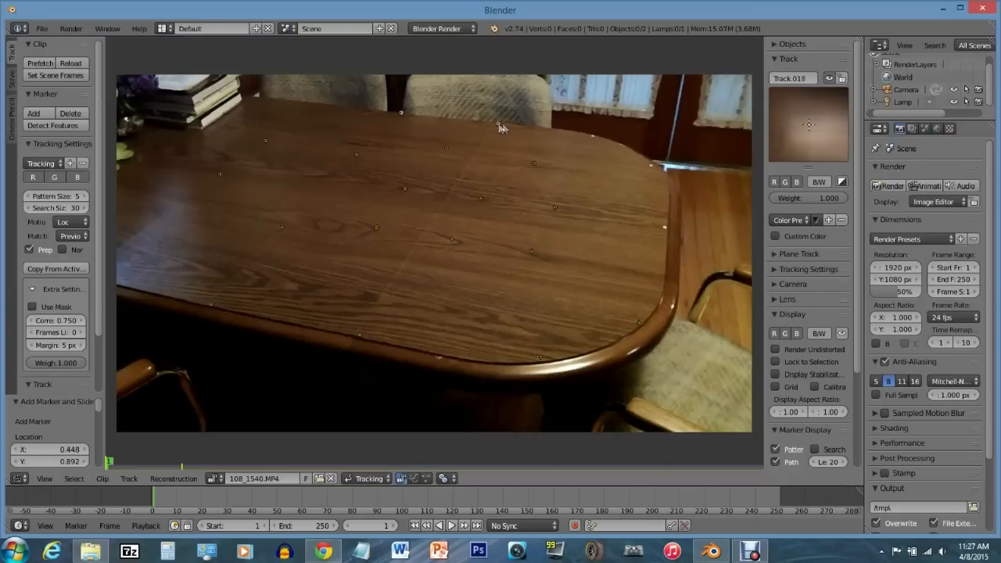
ctrl+click(592, 135)
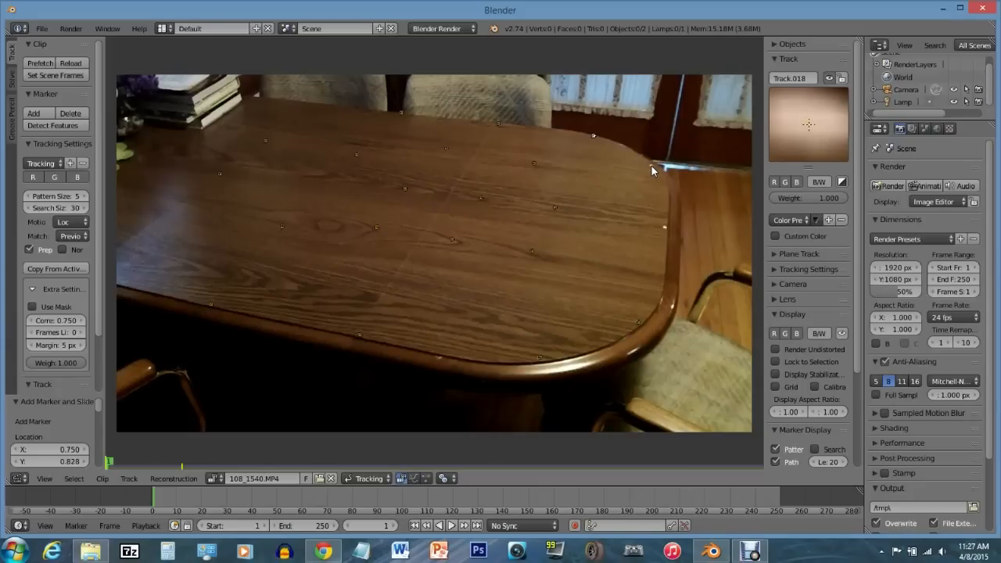
ctrl+click(651, 166)
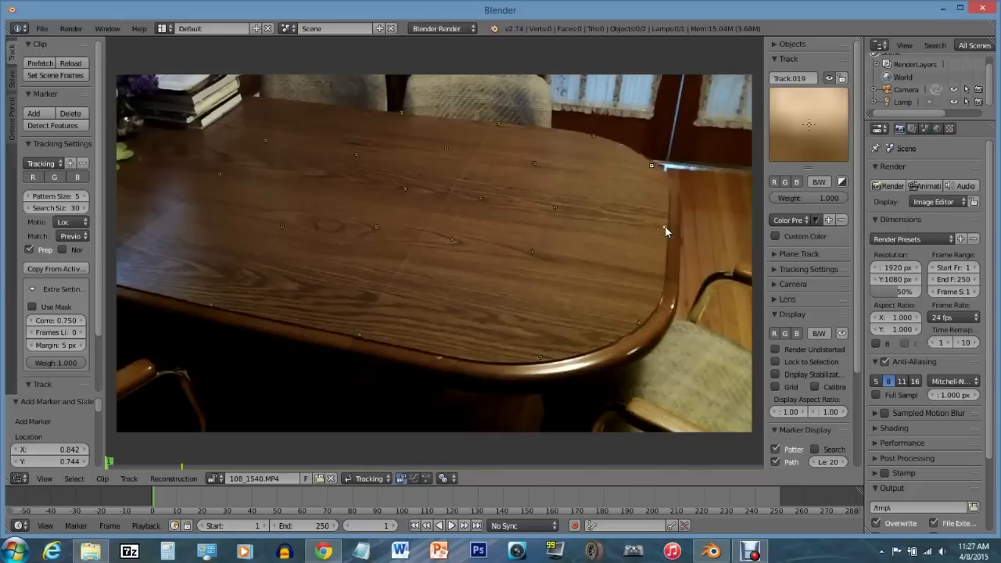
ctrl+click(664, 226)
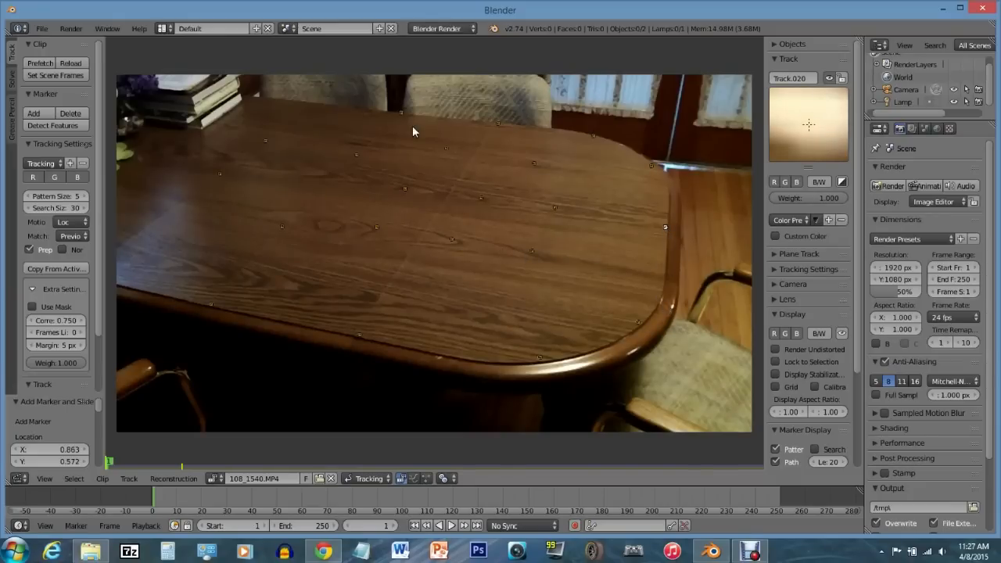
Select all tracking markers in the clip and bring the Track tools into reach
scroll(412, 127, up, 4)
scroll(412, 128, down, 5)
scroll(412, 127, up, 1)
key(a)
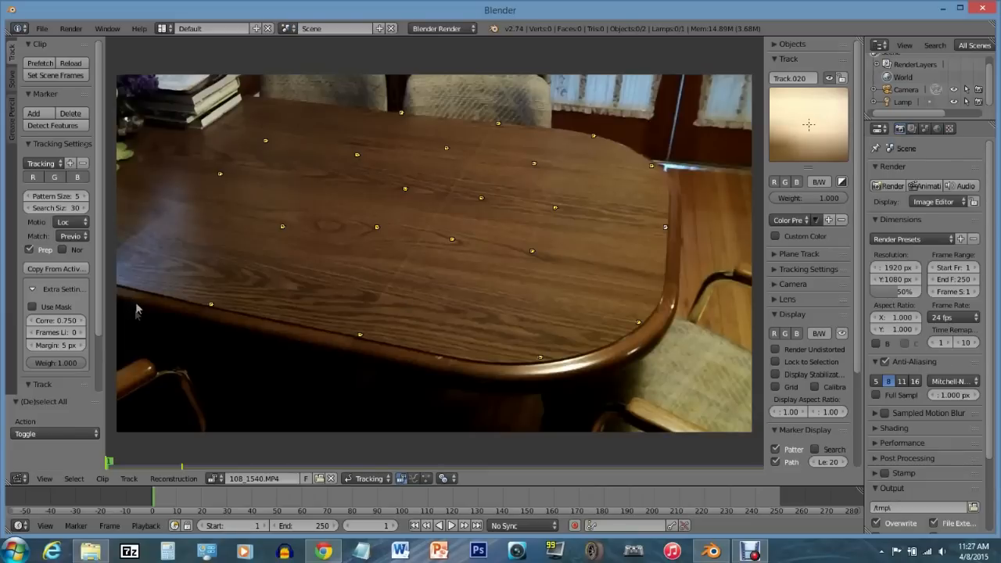
scroll(100, 317, down, 3)
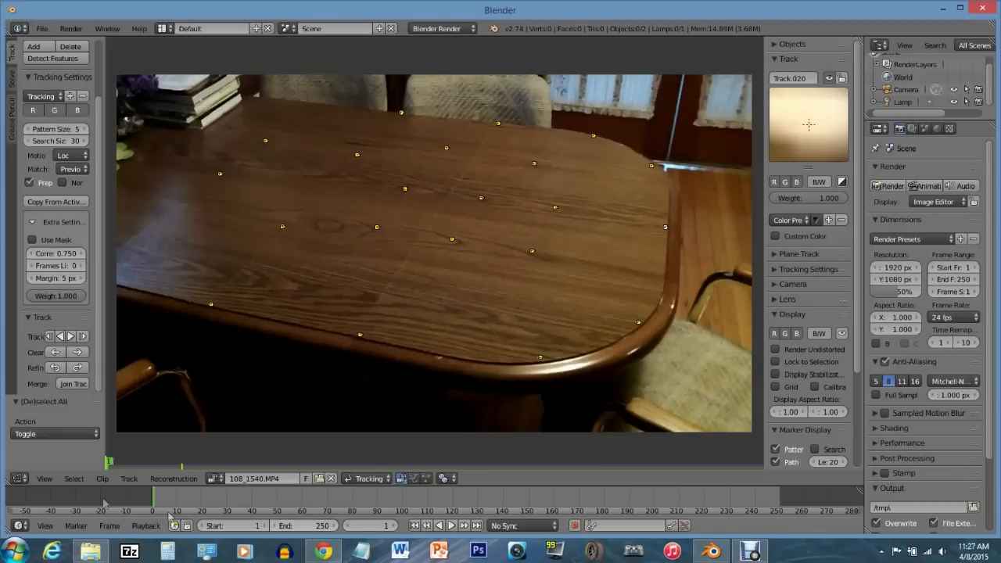
Scrub the timeline beyond frame 250 to locate where the footage ends
drag(65, 513, 522, 499)
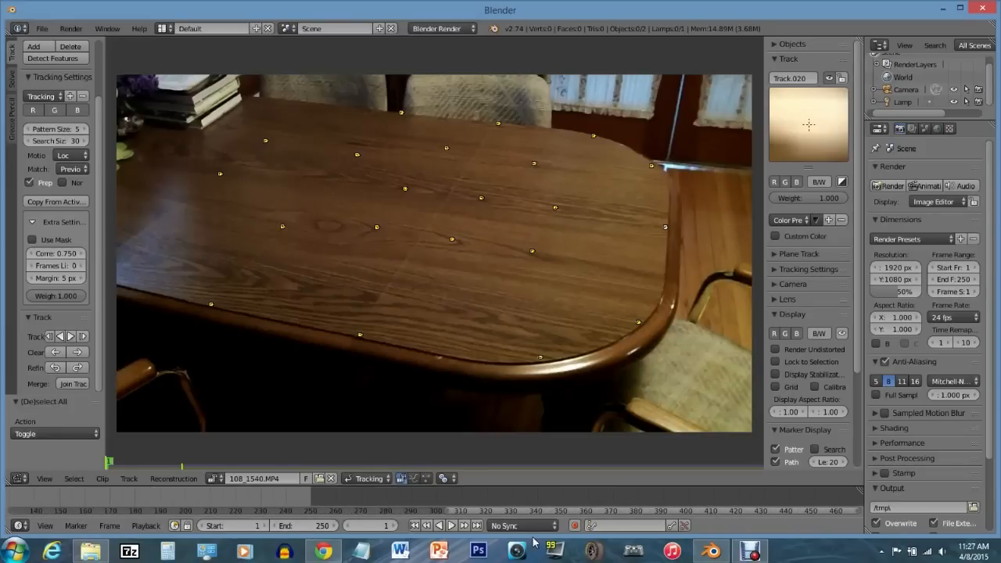
click(529, 494)
click(492, 495)
click(479, 498)
click(452, 497)
click(425, 497)
click(392, 499)
click(350, 499)
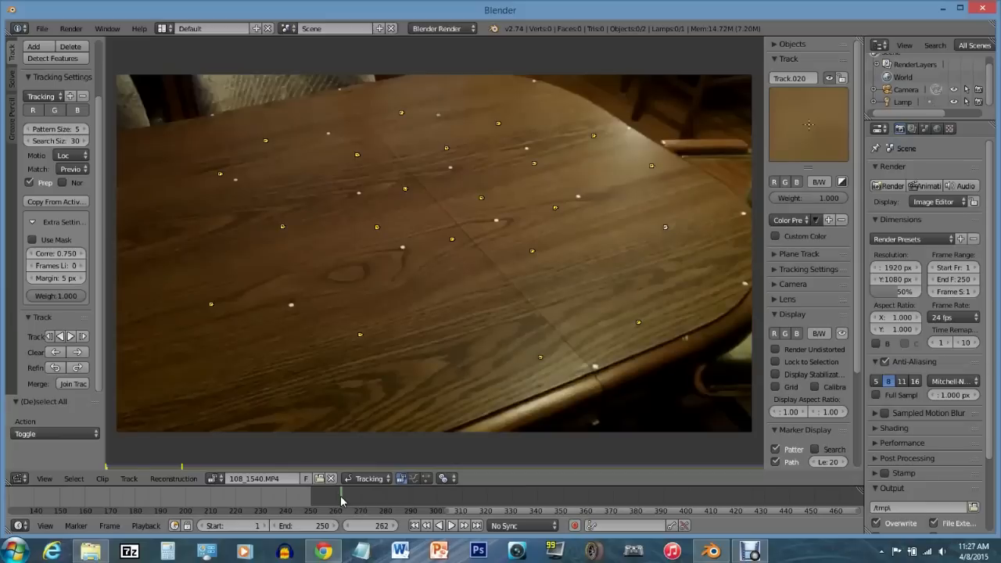
click(363, 499)
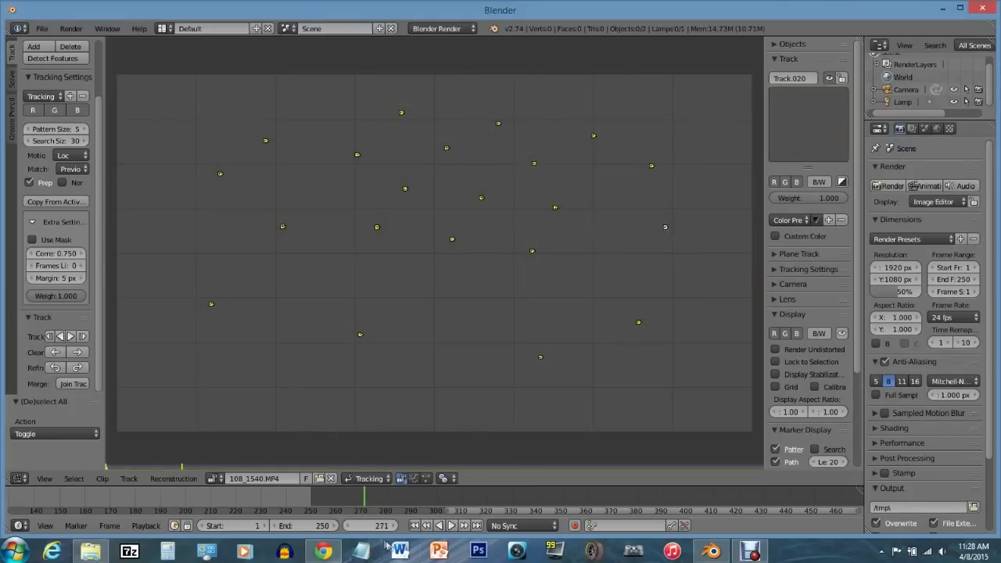
Step back to the last frame of the footage and set the scene's end frame to 267
click(349, 525)
click(349, 525)
click(349, 526)
click(350, 526)
click(350, 525)
click(392, 526)
click(390, 526)
click(347, 524)
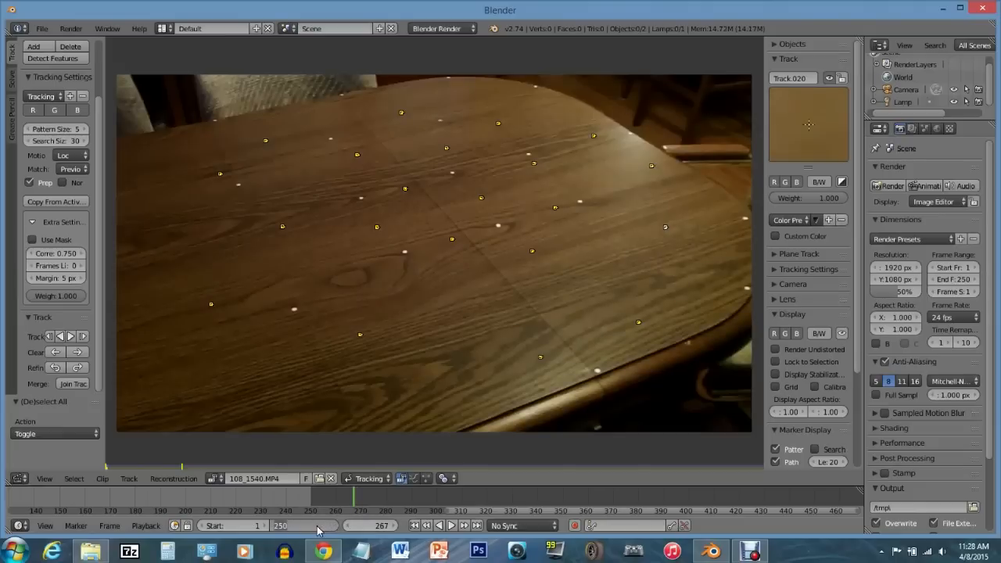
text(267)
key(Return)
Return to frame 1 and track all selected markers forward through the footage
drag(588, 511, 251, 511)
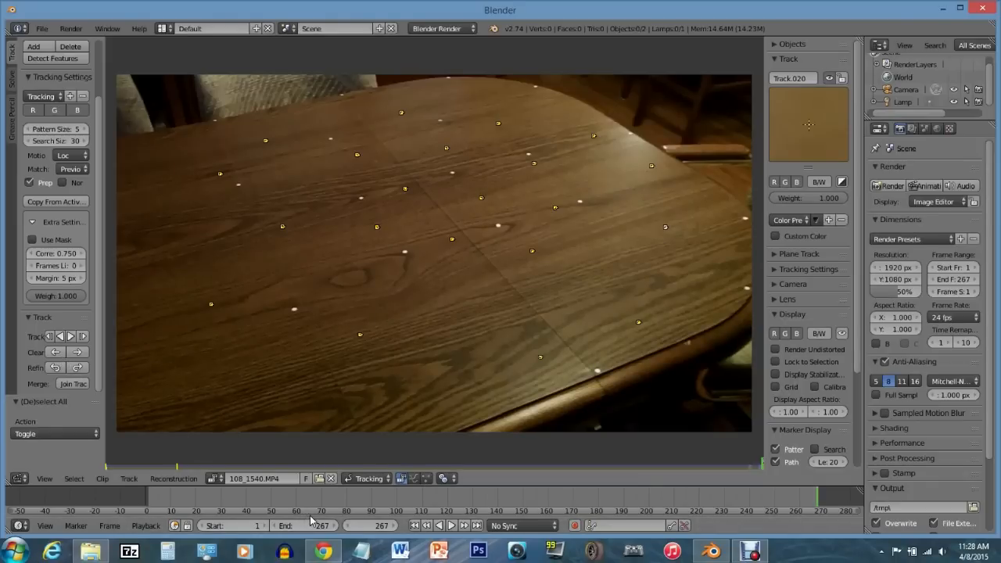
key(shift+Left)
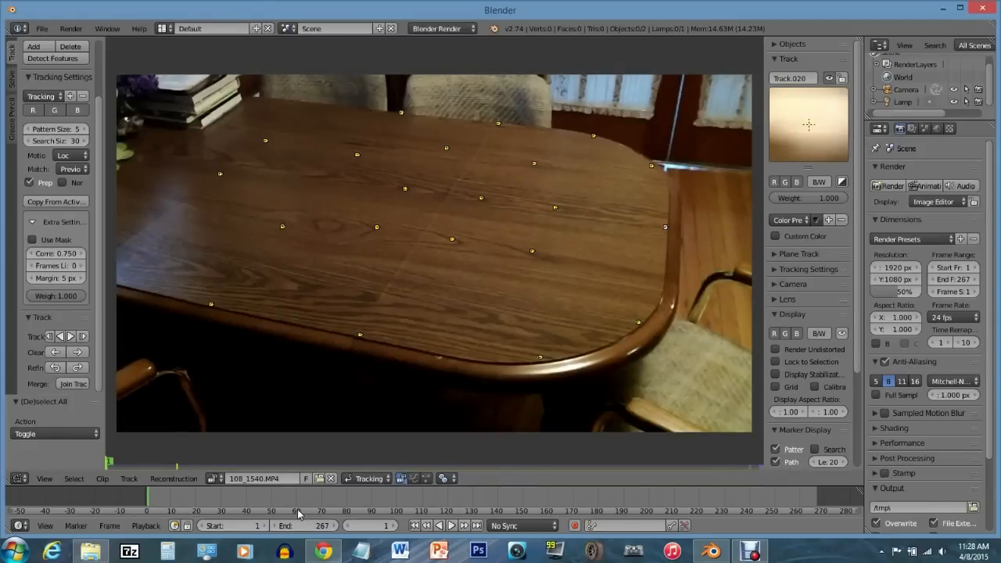
click(71, 336)
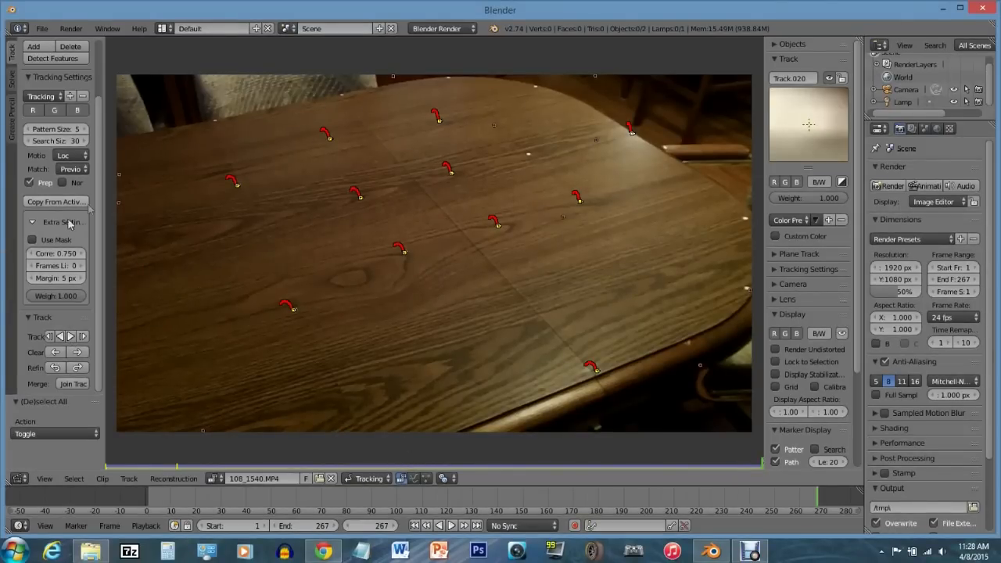
Scrub to frame 58 and set the camera solver's Keyframe A to 58
click(12, 76)
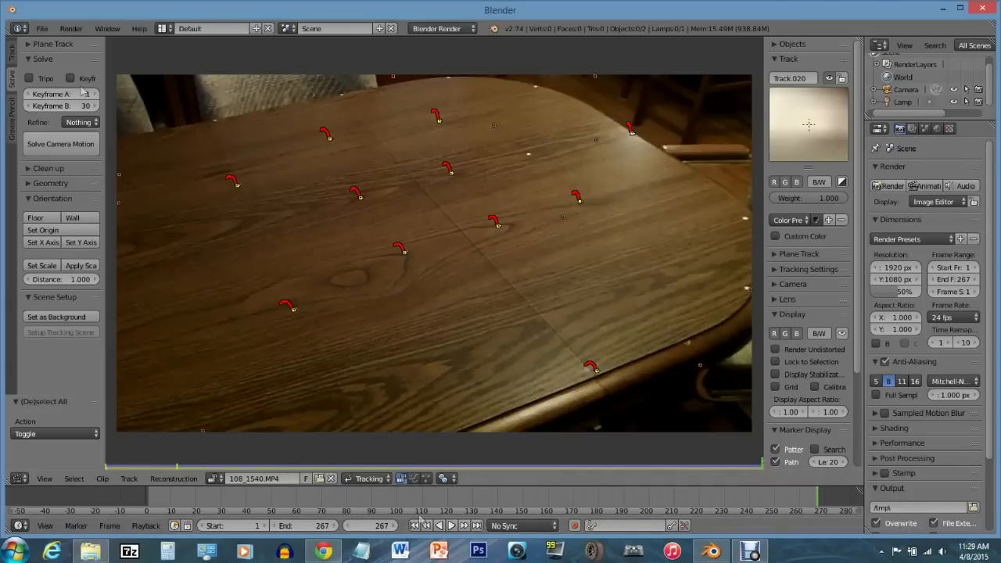
click(316, 504)
drag(293, 502, 255, 501)
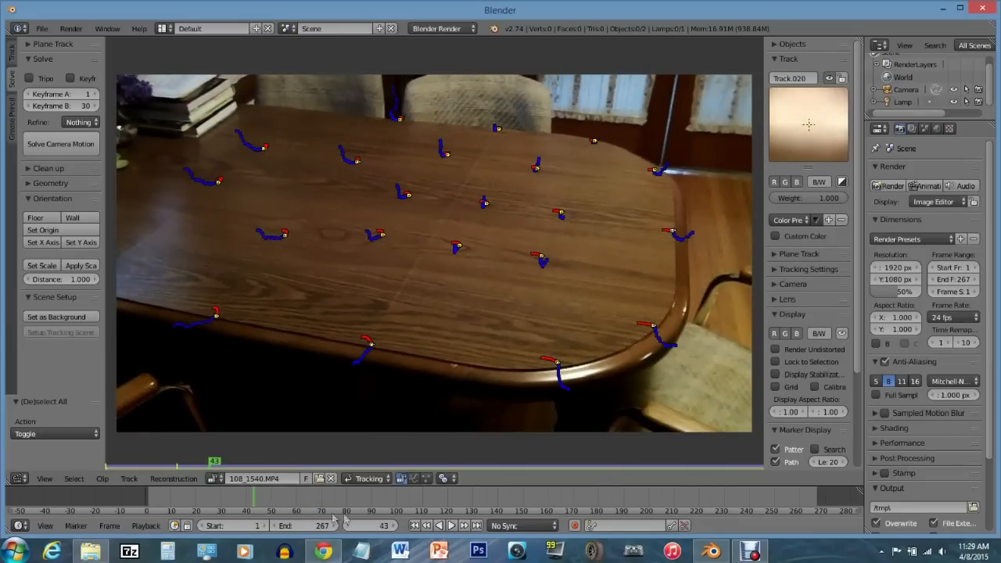
drag(274, 498, 292, 502)
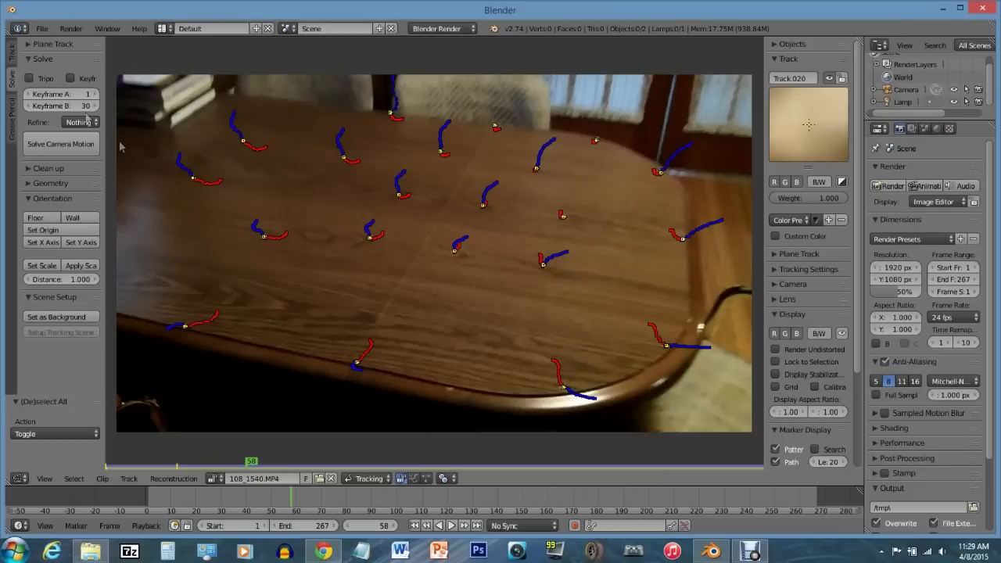
click(71, 95)
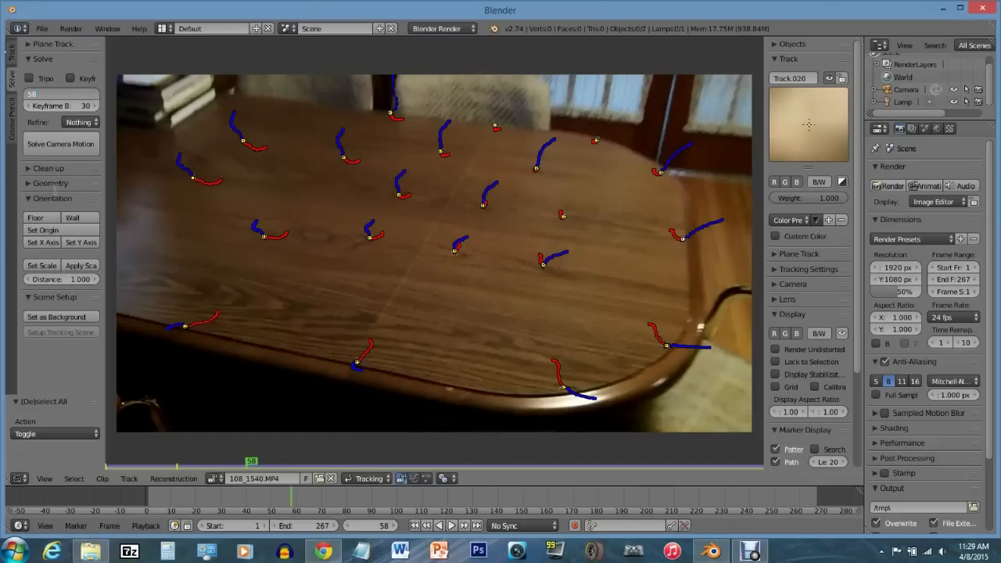
click(67, 110)
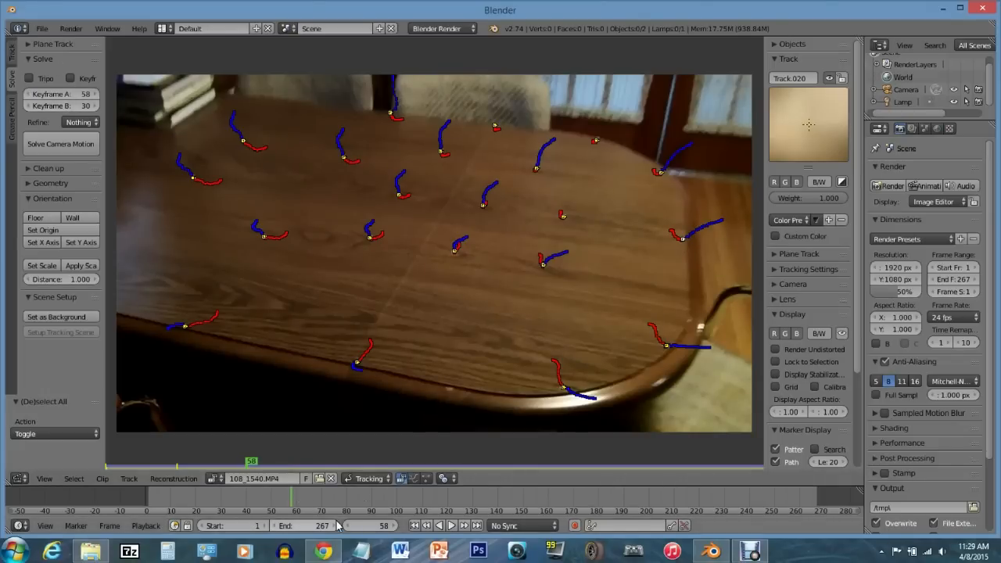
Play the footage forward to frame 88 and set the camera solver's Keyframe A to 88
key(alt+a)
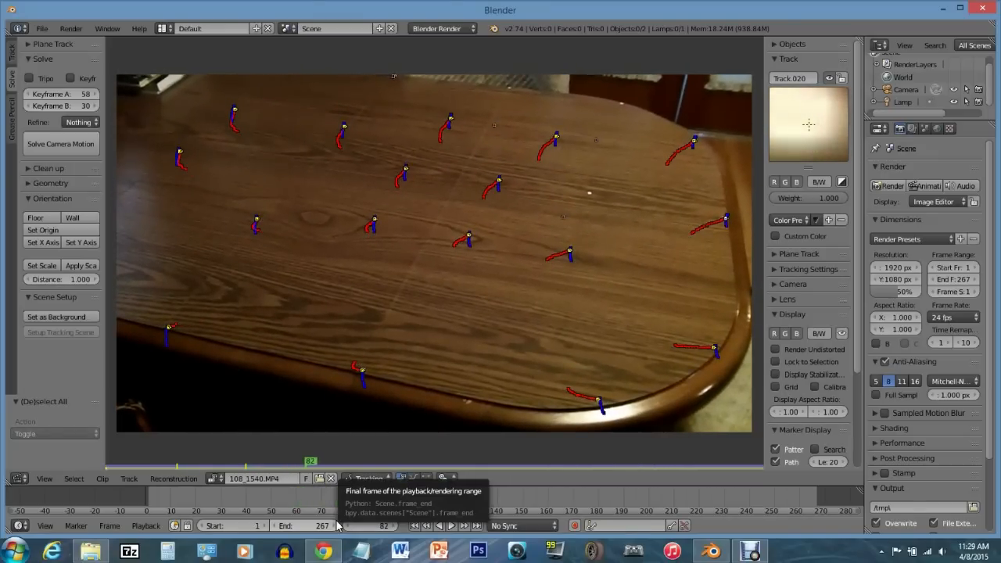
key(alt+a)
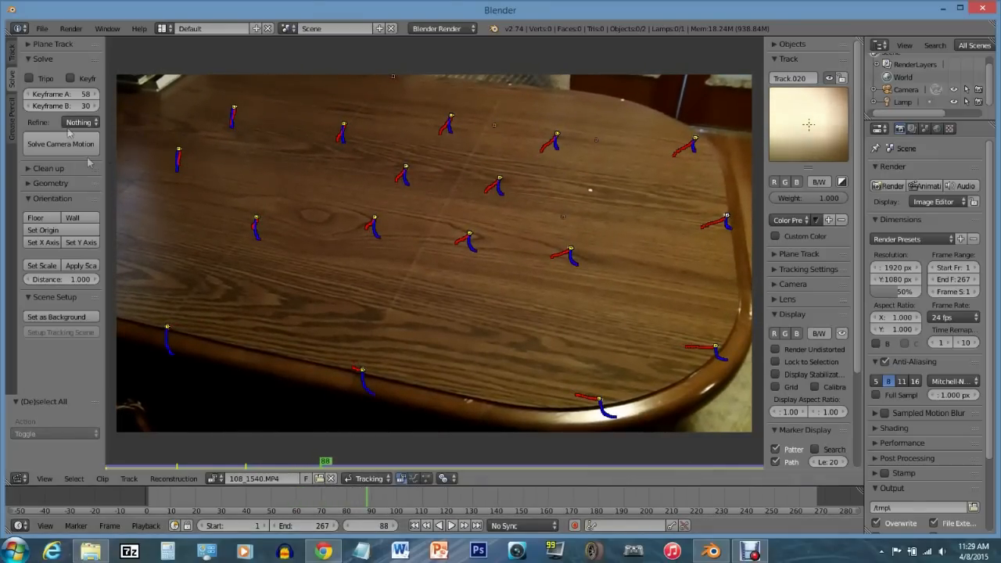
click(70, 93)
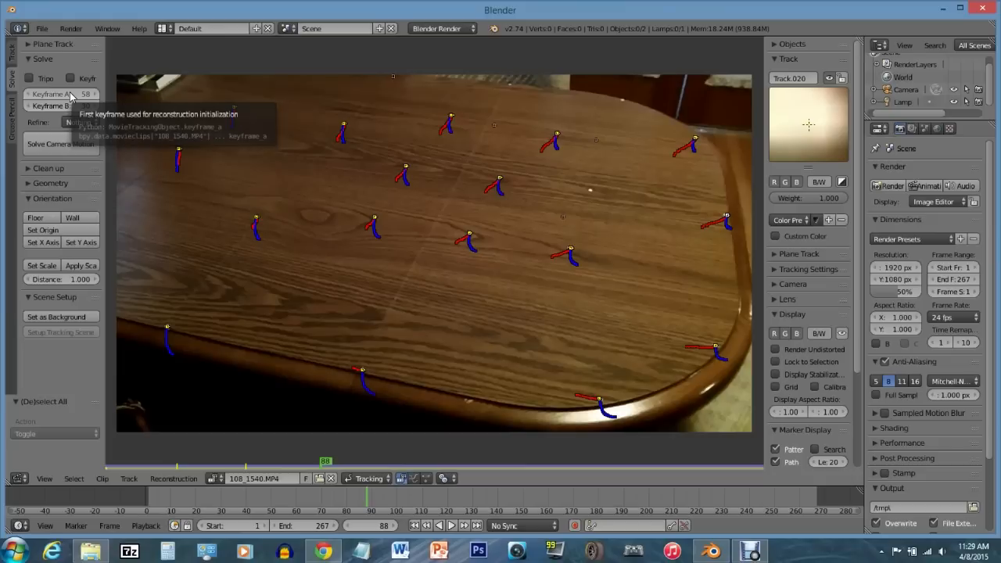
text(8)
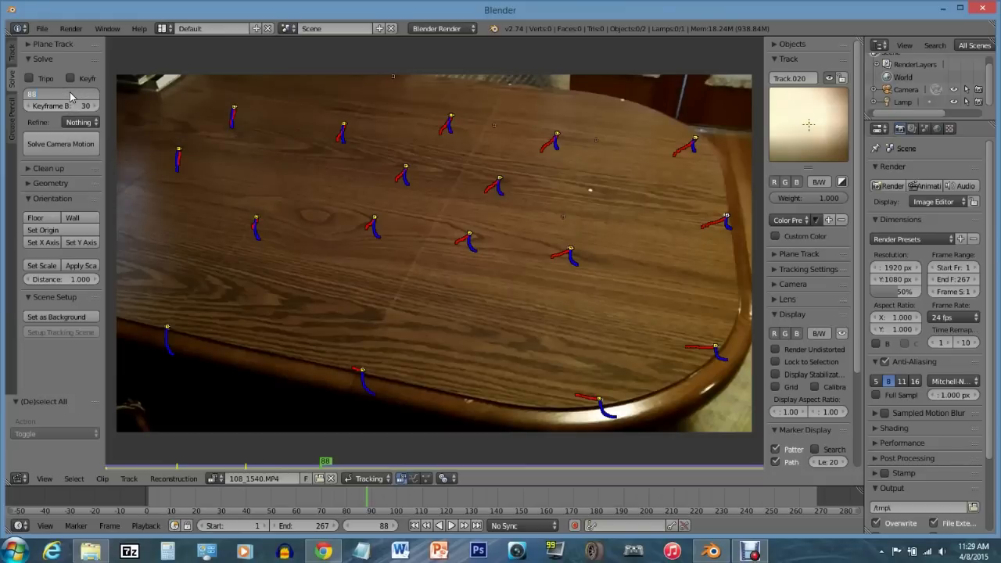
key(Return)
Play on to frame 114, set the solver's Keyframe B to 114 and solve the camera motion
key(alt+a)
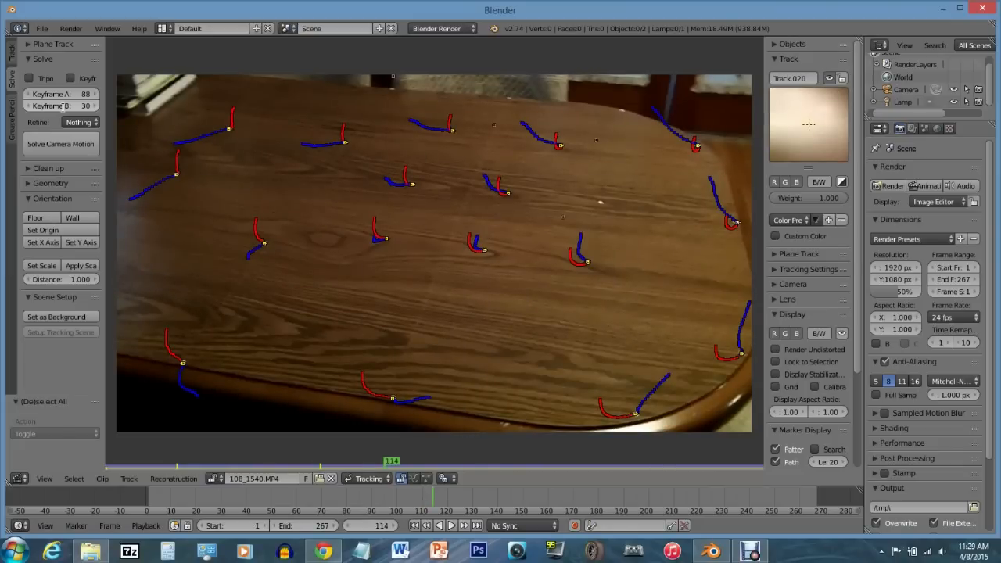
click(62, 107)
text(114)
key(Return)
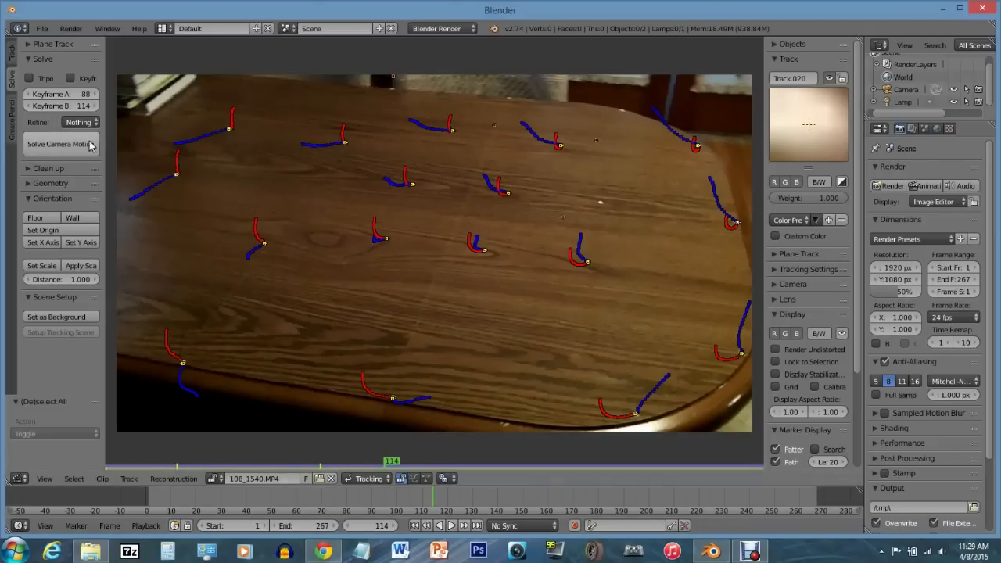
click(43, 148)
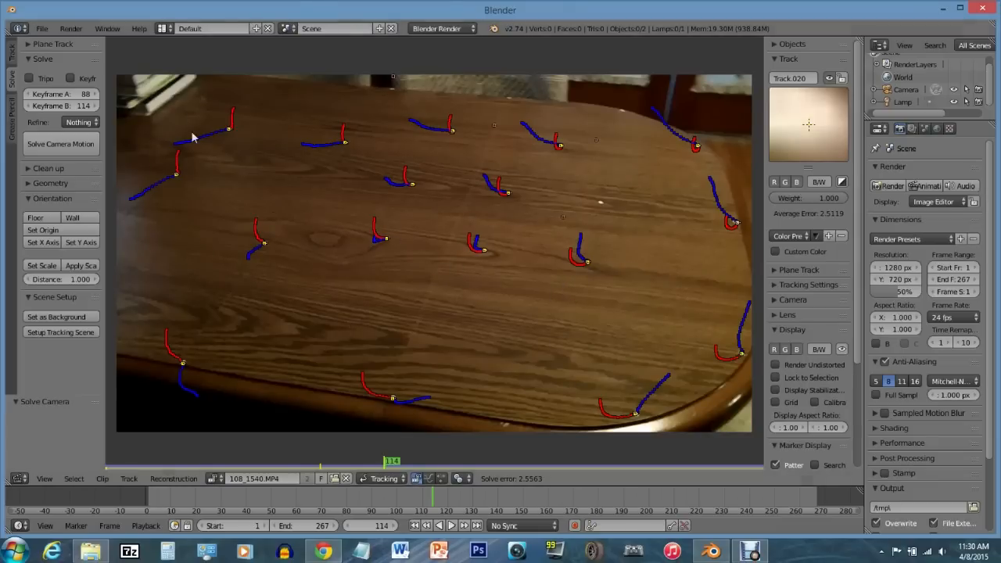
Set the clip as background, generate the tracking scene and show it in a 3D View
click(54, 317)
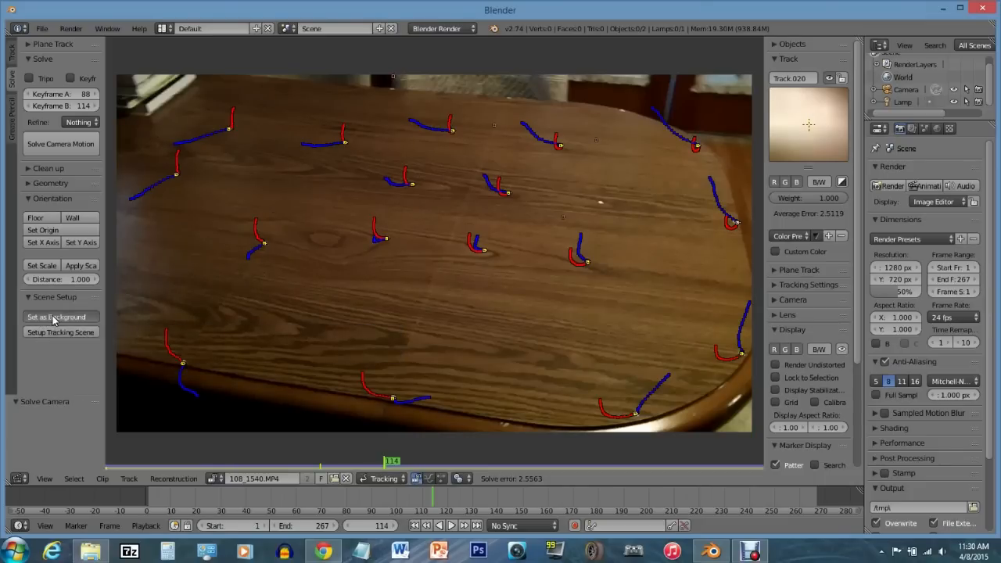
click(57, 332)
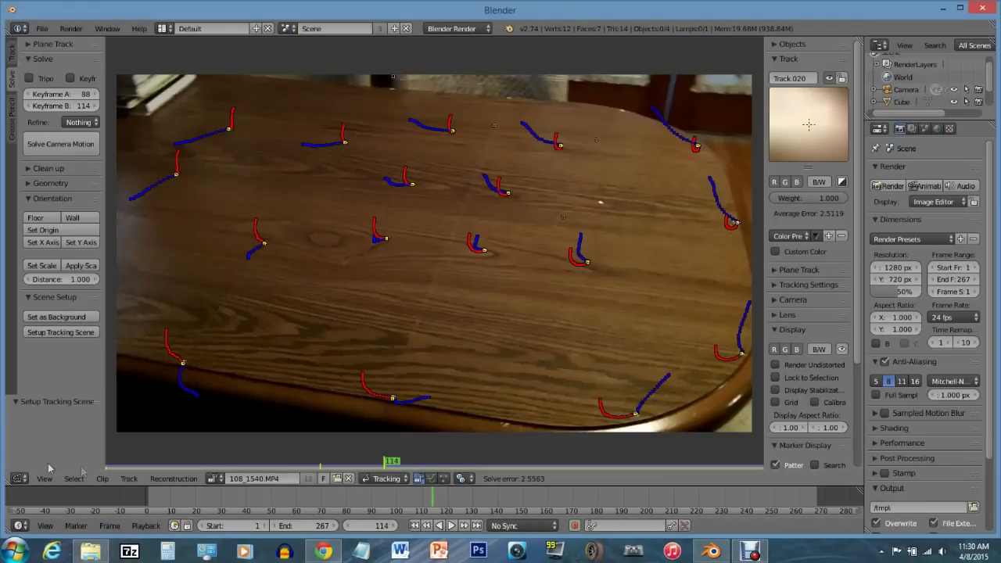
click(19, 478)
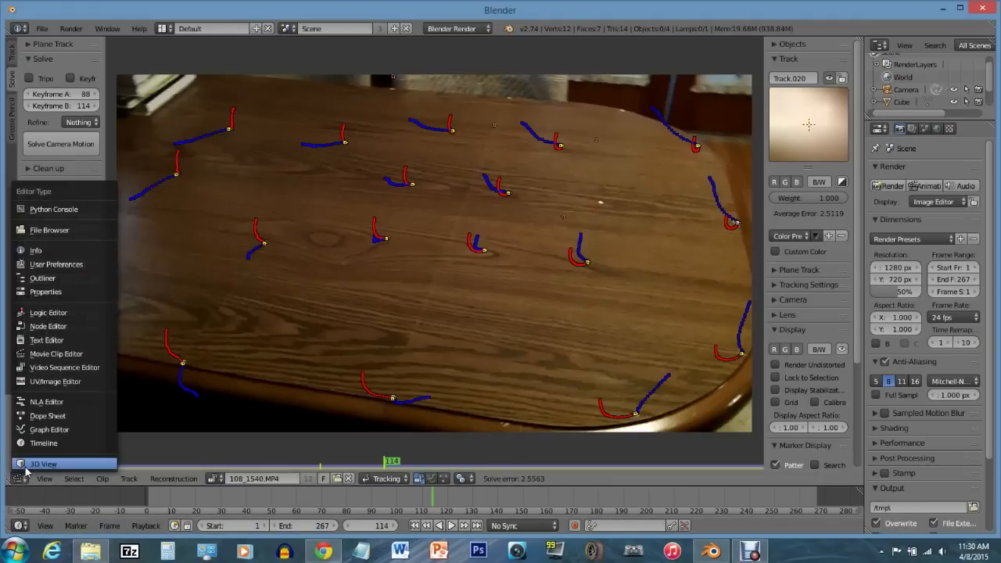
click(26, 469)
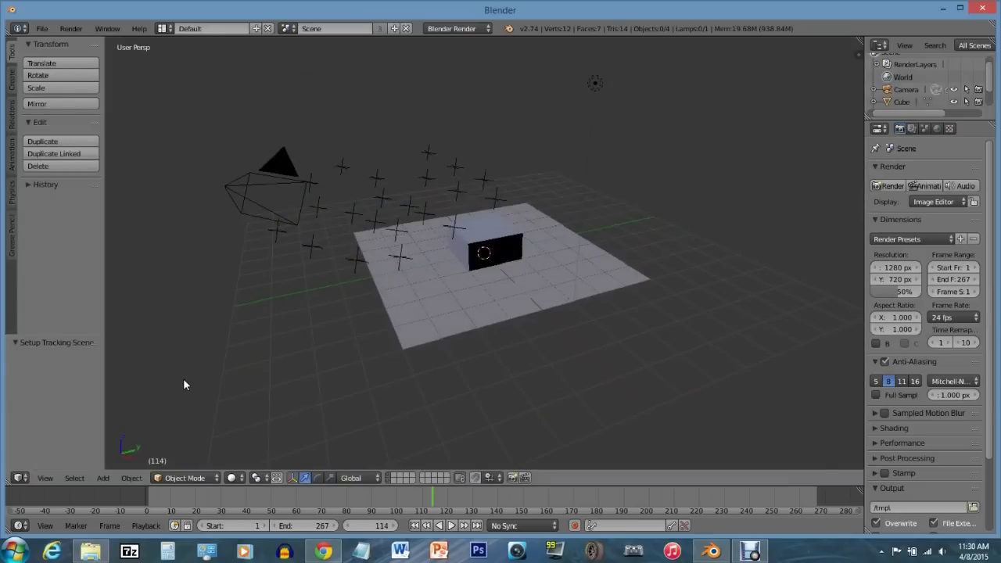
Orbit around the tracking scene to examine the solved camera, the track points and the ground plane from all sides
key(KP_6)
key(KP_6)
key(KP_6)
key(KP_6)
key(KP_6)
key(KP_6)
key(KP_6)
key(KP_6)
key(KP_6)
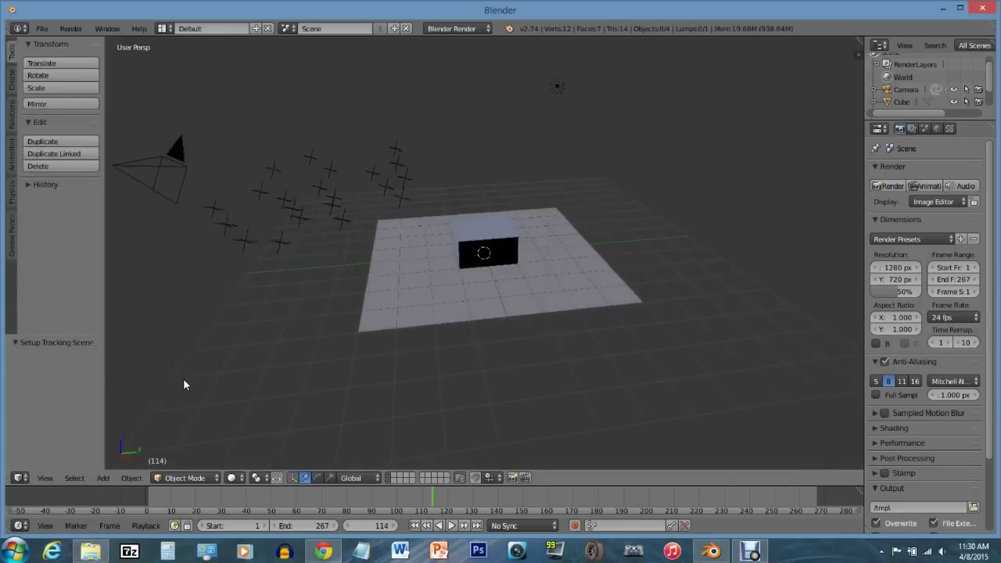
key(KP_6)
key(KP_6)
key(KP_6)
key(KP_6)
key(KP_6)
key(KP_6)
key(KP_6)
key(KP_6)
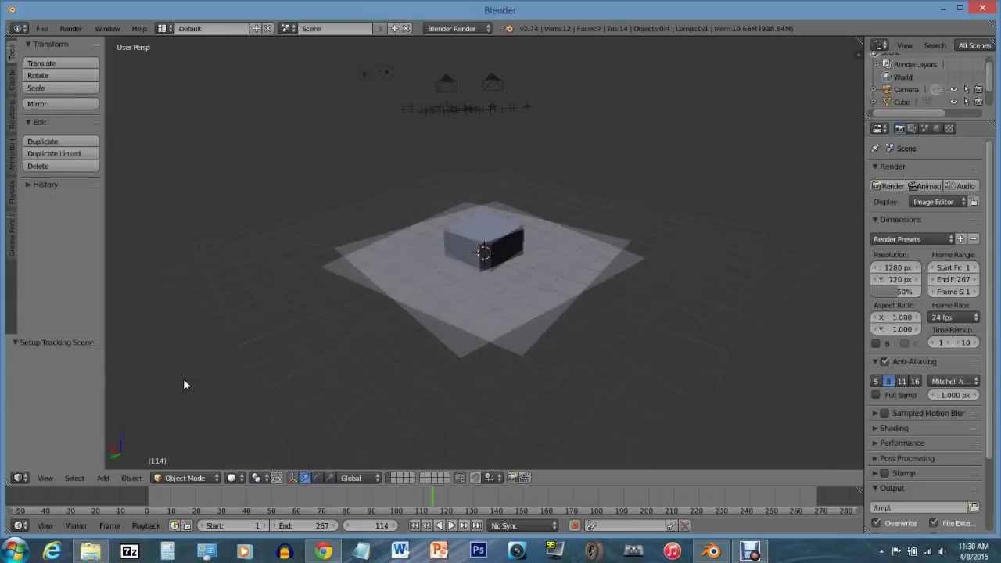
key(KP_6)
key(KP_6)
key(KP_6)
key(KP_6)
key(KP_6)
key(KP_6)
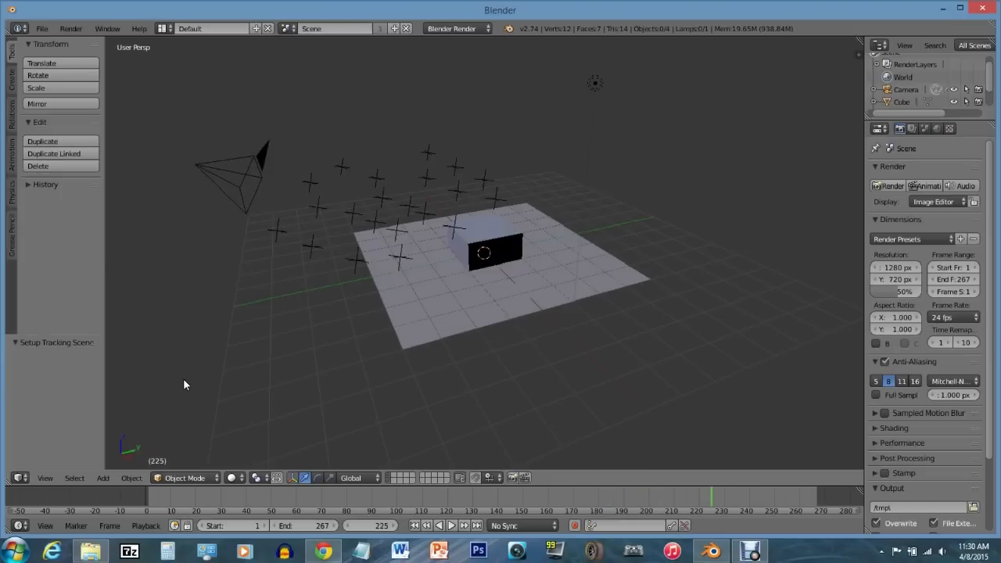
Step backward through the animation from frame 225 to frame 104 to examine how the solved camera moves
key(Left)
key(Left)
key(Left)
key(Left)
key(Left)
key(Left)
key(Left)
key(Left)
key(Left)
key(Left)
key(Left)
key(Left)
key(Left)
key(Left)
key(Left)
key(Left)
key(Left)
key(Left)
key(Left)
key(Left)
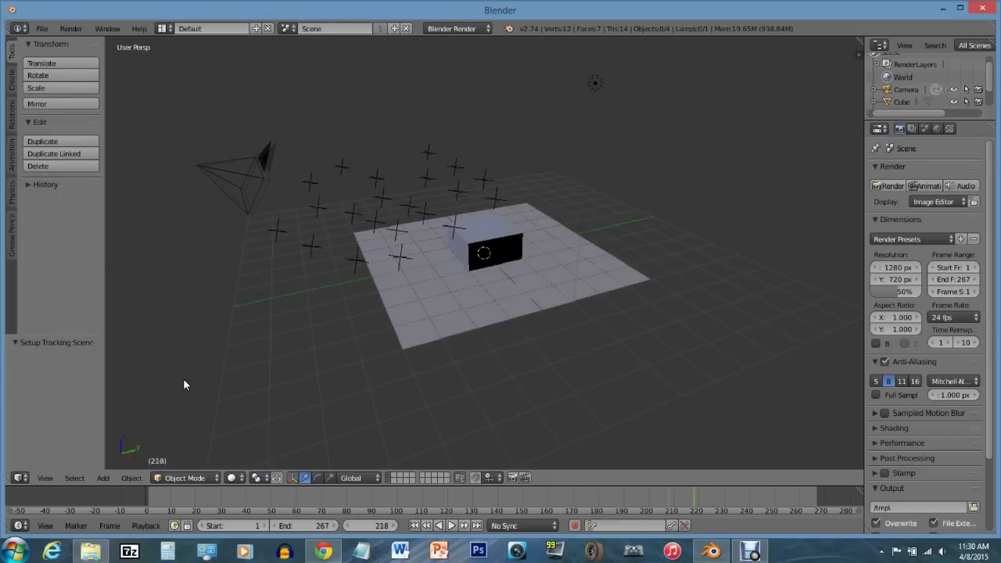
key(Left)
key(Left)
key(Left)
key(Left)
key(Left)
key(Left)
key(Left)
key(Left)
key(Left)
key(Left)
key(Left)
key(Left)
key(Left)
key(Left)
key(Left)
key(Left)
key(Left)
key(Left)
key(Left)
key(Left)
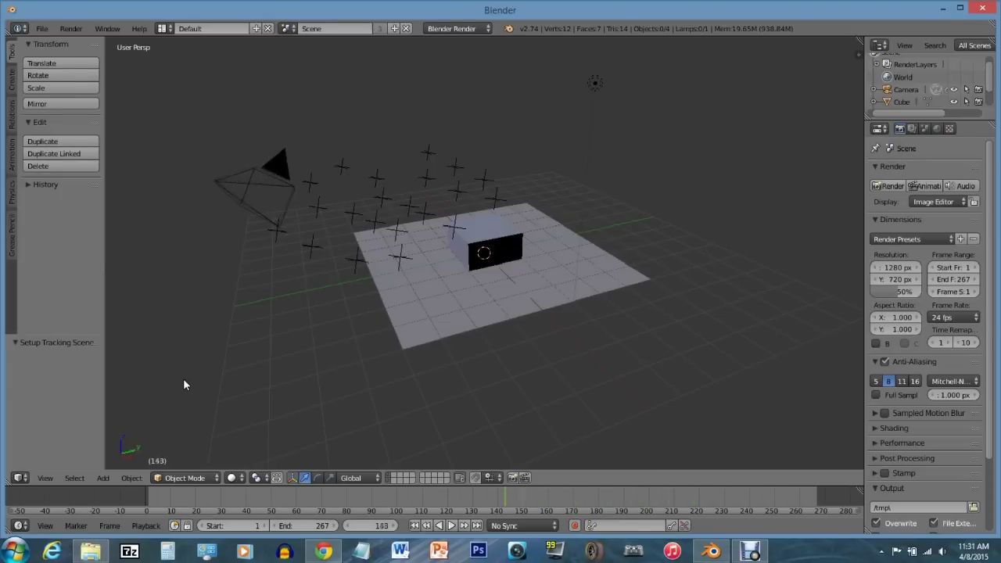
key(Left)
key(Left)
key(Left)
key(Left)
key(Left)
key(Left)
key(Left)
key(Left)
key(Left)
key(Left)
key(Left)
key(Left)
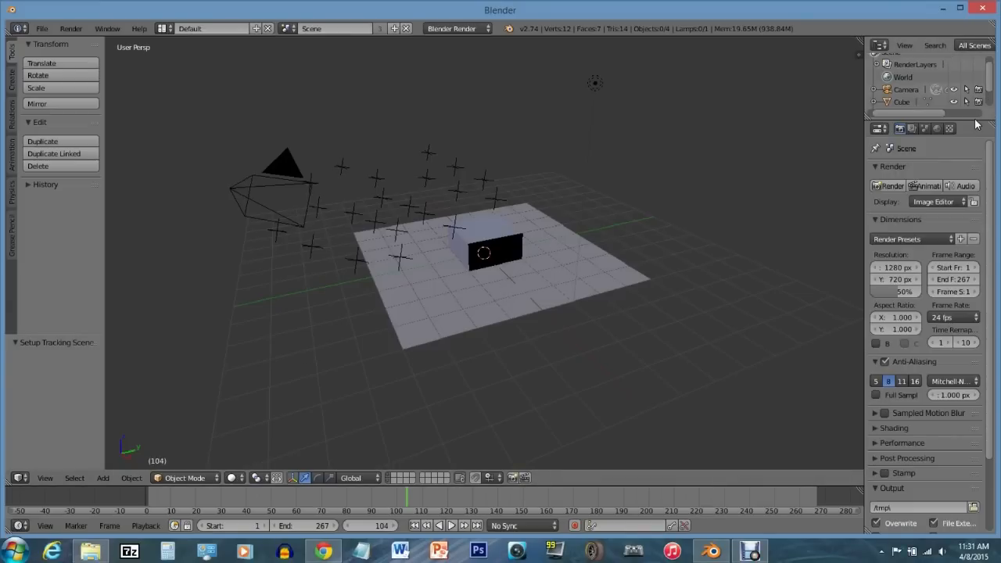
Enlarge the Outliner, select the Cube and raise it about 1.9 units along Z above the ground plane
drag(981, 122, 981, 207)
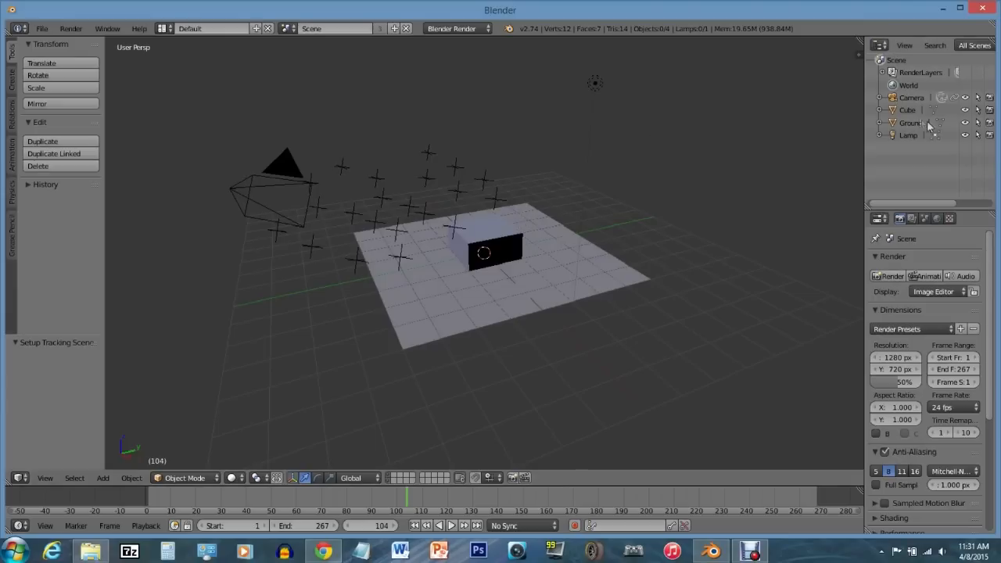
click(906, 110)
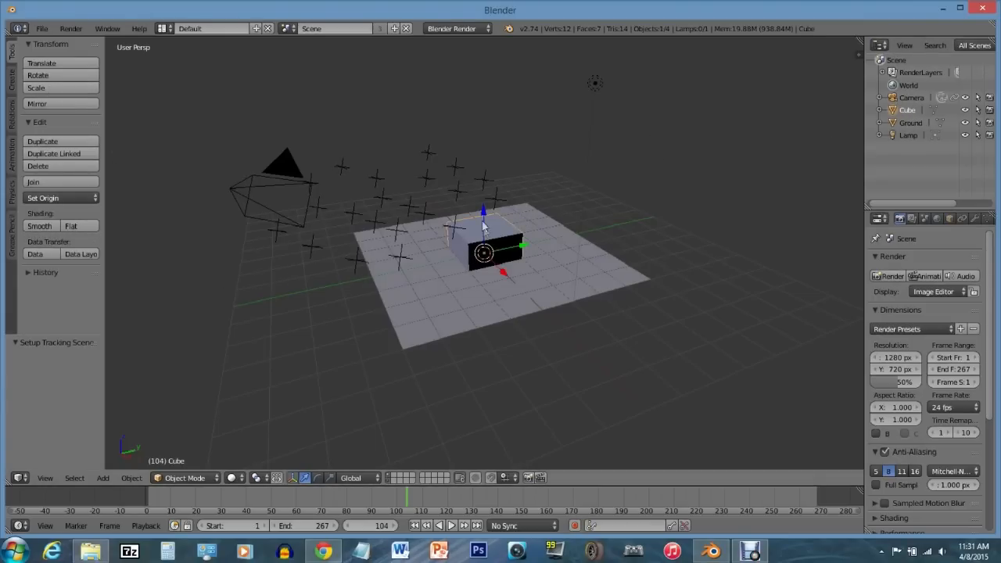
drag(483, 217, 483, 168)
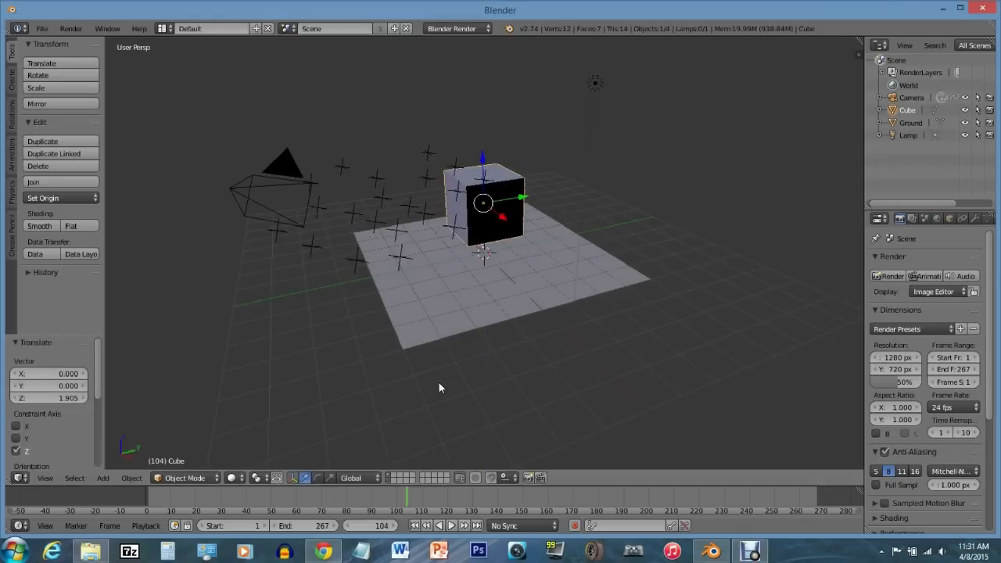
View the scene through the camera and split the viewport, with the whole clip fitted in a Movie Clip Editor beside it
key(KP_0)
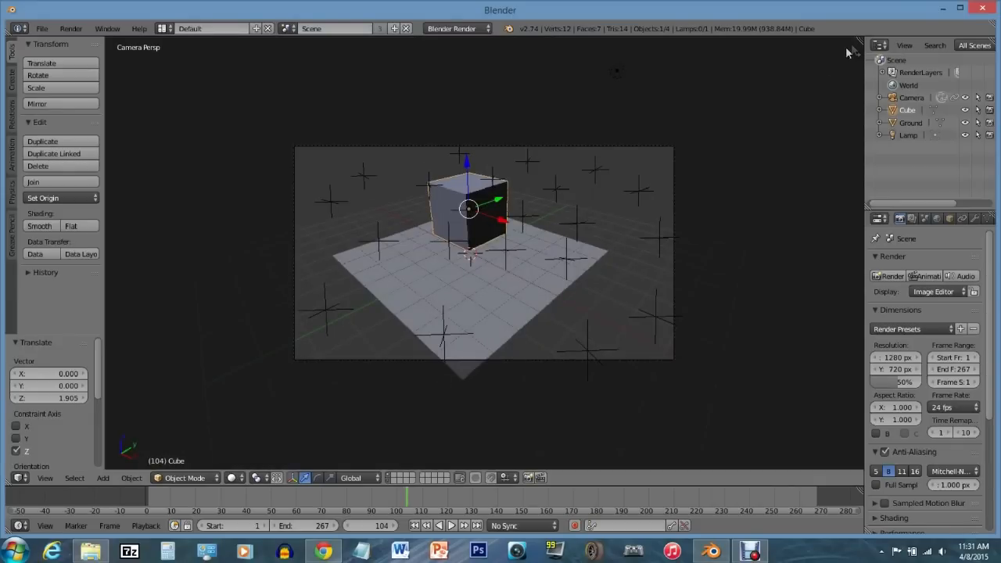
drag(847, 52, 493, 68)
click(506, 477)
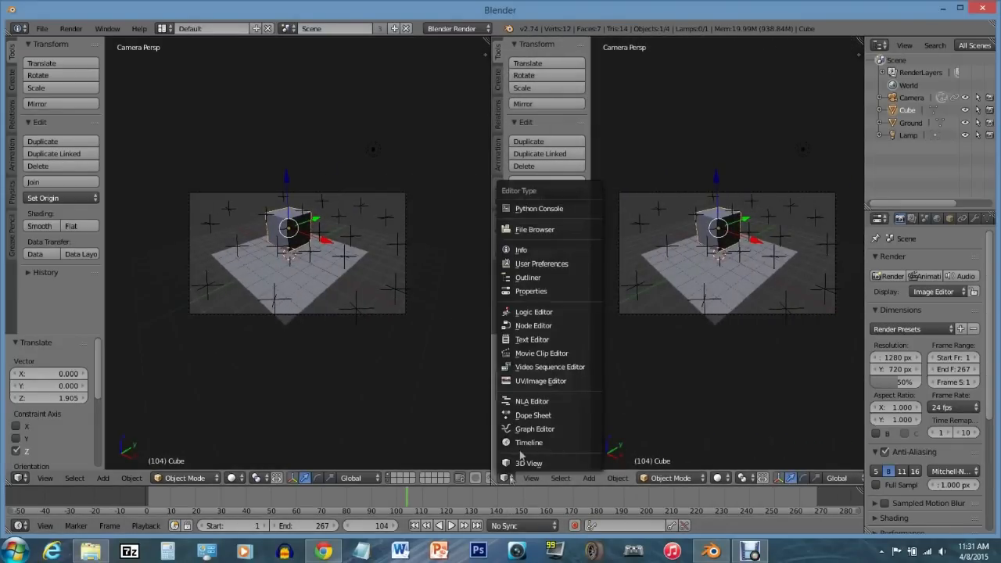
click(531, 352)
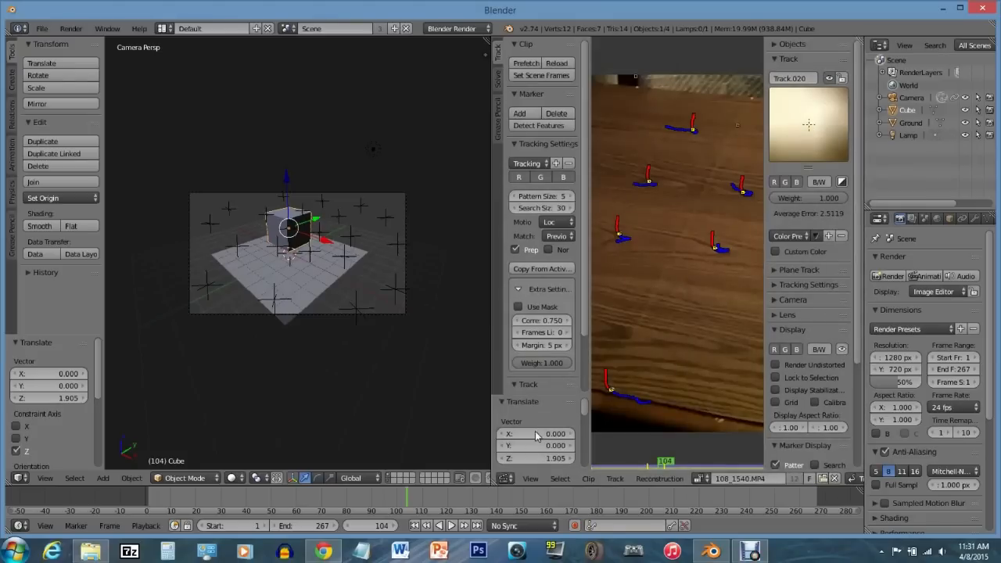
key(f)
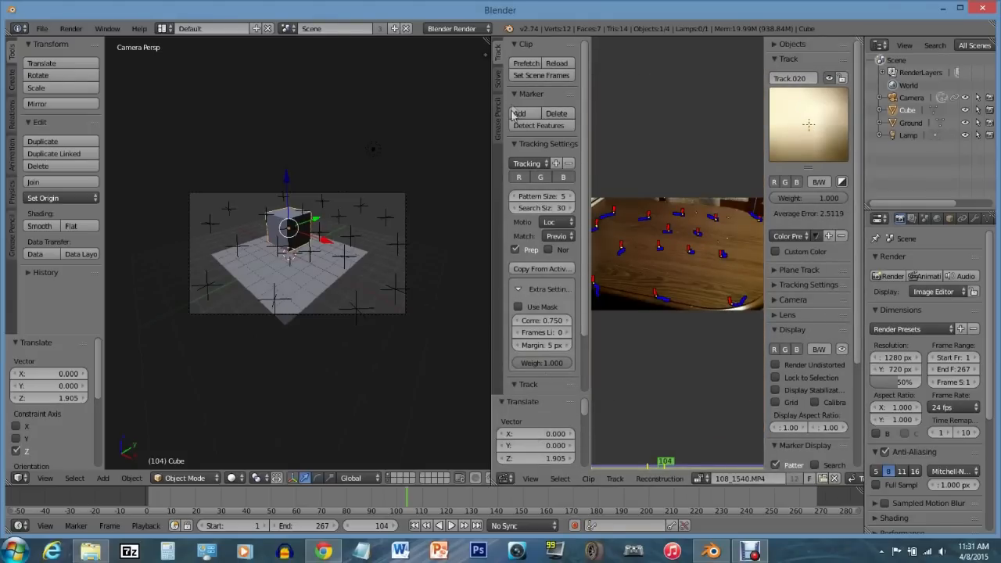
Set the tracked clip as the camera view's background and play the animation to check it against the footage
click(498, 82)
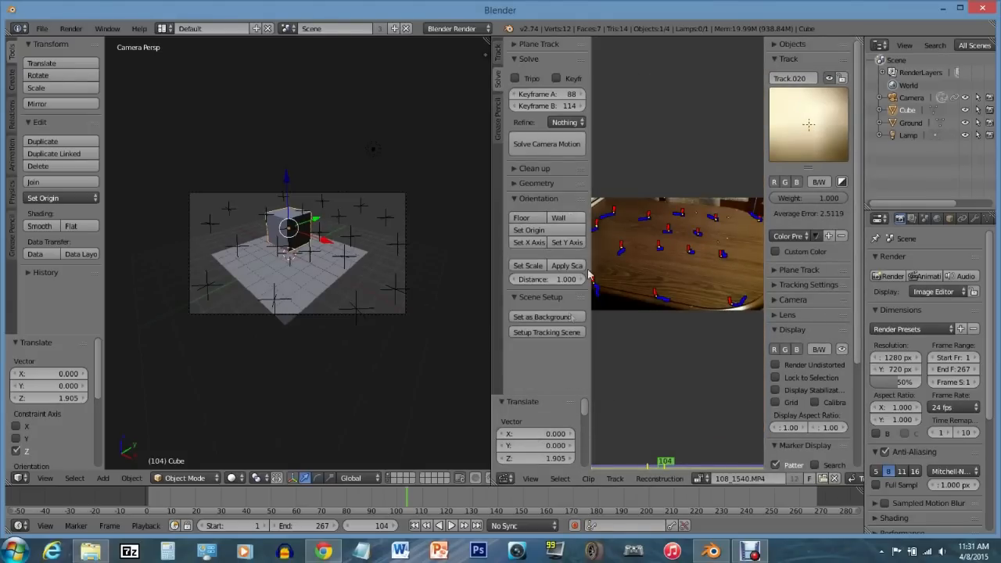
click(549, 318)
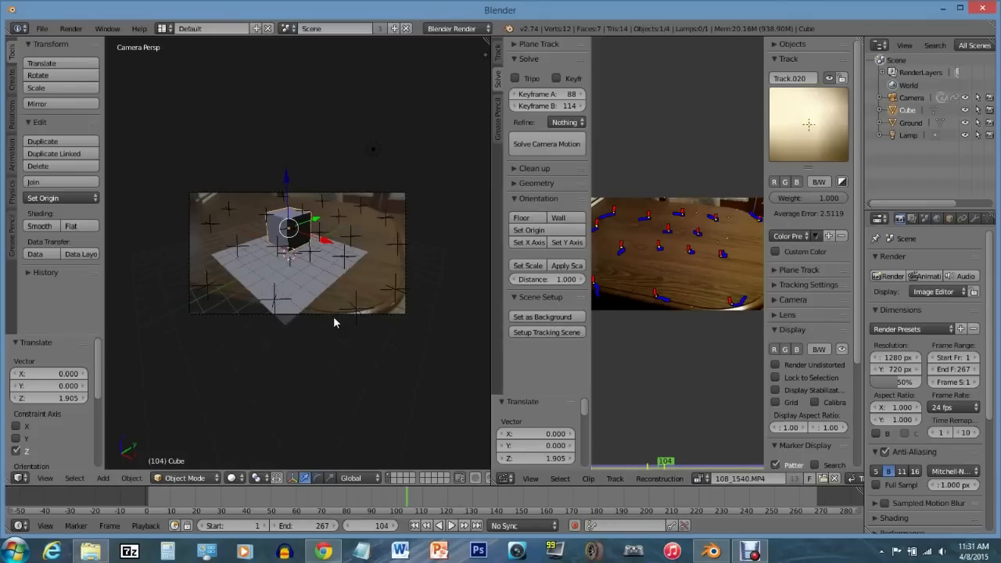
key(alt+a)
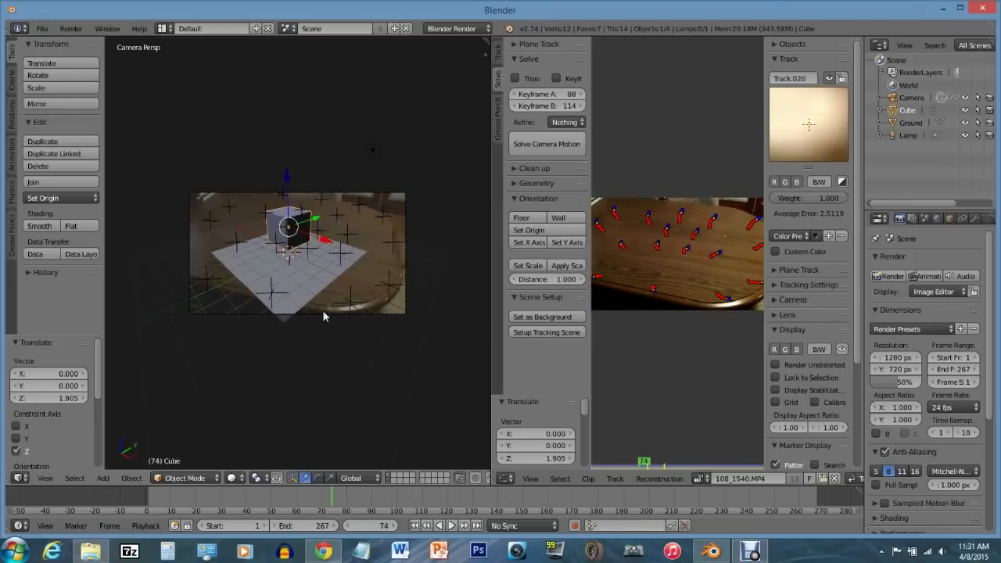
Leave the camera view and orbit to a user perspective of the whole tracking scene
key(KP_0)
key(KP_6)
key(KP_6)
key(KP_6)
key(KP_6)
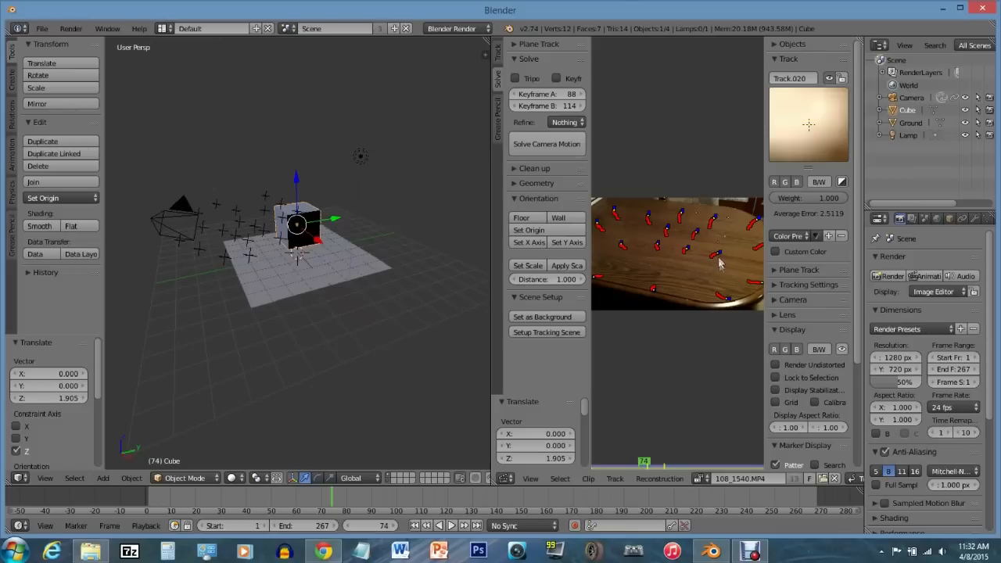
Advance the tracked clip to frame 225, following the tabletop markers through the footage
key(Right)
key(Right)
key(Right)
key(Right)
key(Right)
key(Right)
key(Right)
key(Right)
key(Right)
key(Right)
key(Right)
key(Right)
key(Right)
key(Right)
key(Right)
key(Right)
key(Right)
key(Right)
key(Right)
key(Right)
key(Right)
key(Right)
key(Right)
key(Right)
key(Right)
key(Right)
key(Right)
key(Right)
key(Right)
key(Right)
key(Right)
key(Right)
key(Right)
key(Right)
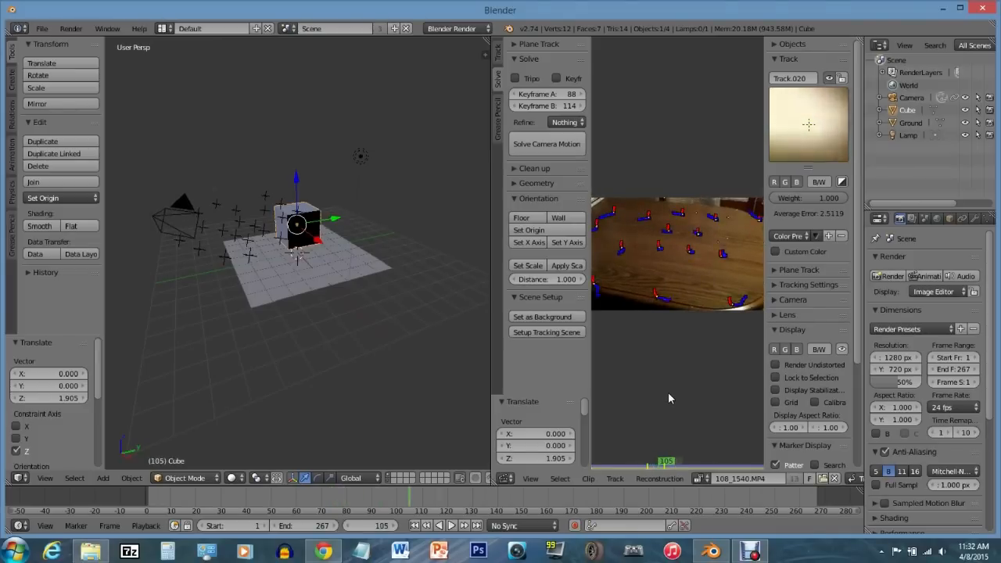
key(Right)
key(Right)
key(Right)
key(Right)
key(Right)
key(Right)
key(Right)
key(Right)
key(Right)
key(Right)
key(Right)
key(Right)
key(Right)
key(Right)
key(Right)
key(Right)
key(Right)
key(Right)
key(Right)
key(Right)
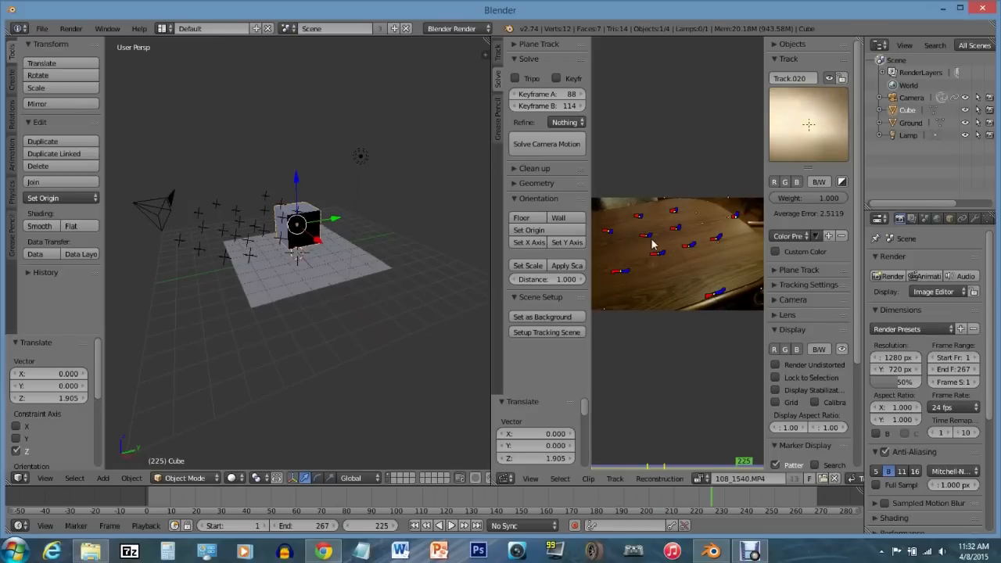
Select the tabletop markers Track.006, Track.007 and Track.003 and set them as the floor of the reconstruction
click(662, 279)
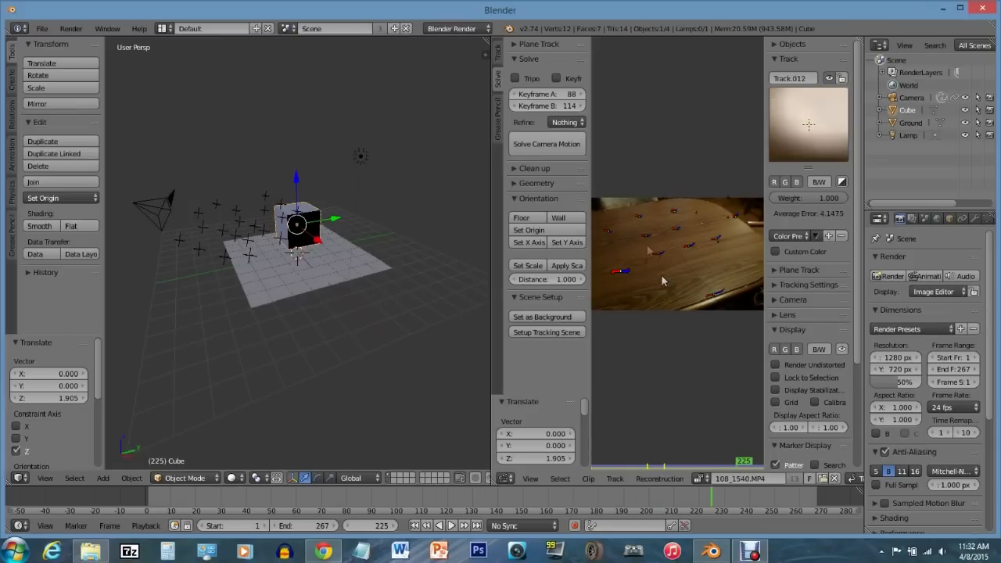
click(646, 234)
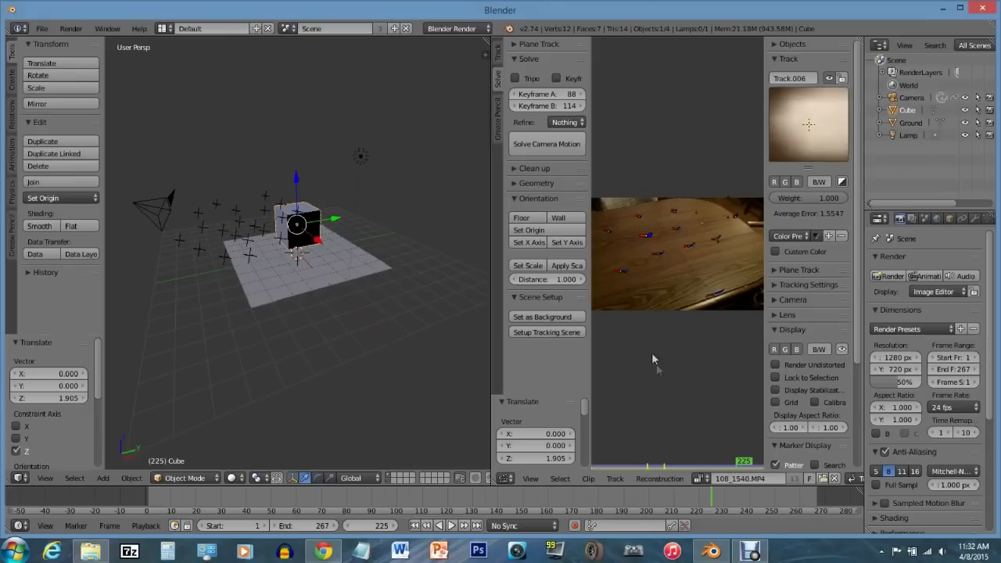
scroll(664, 354, up, 5)
scroll(676, 287, down, 2)
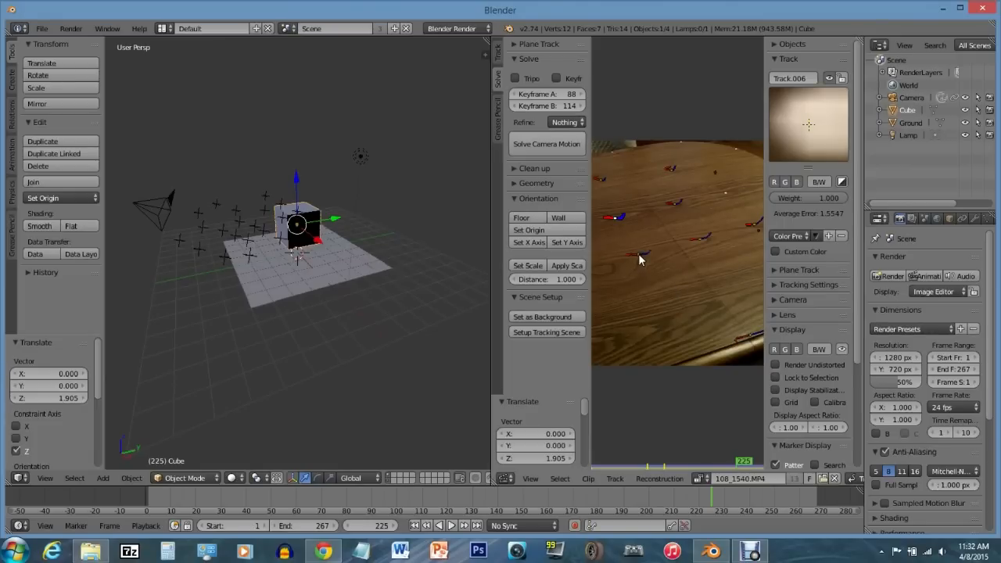
click(639, 258)
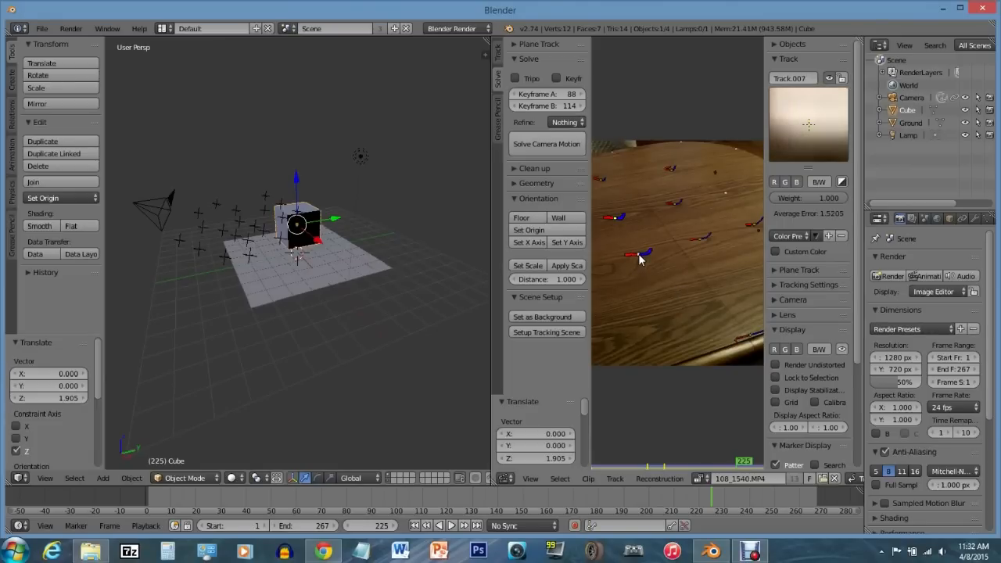
click(754, 226)
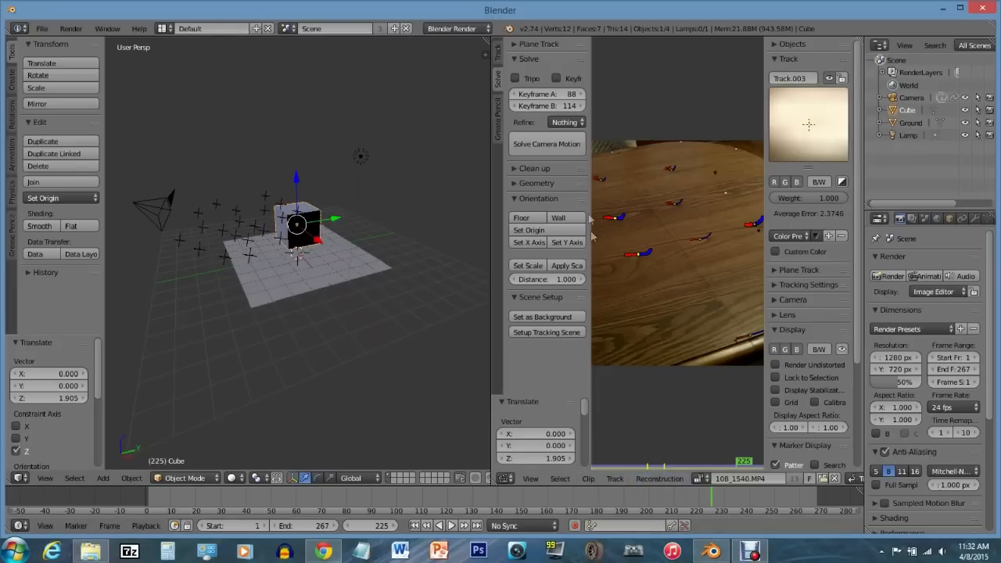
click(654, 478)
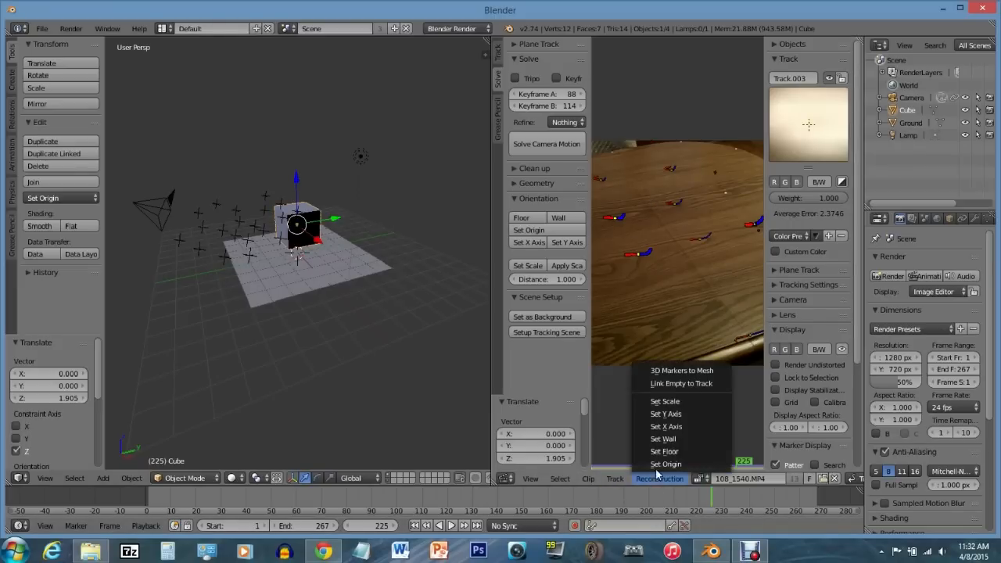
click(663, 452)
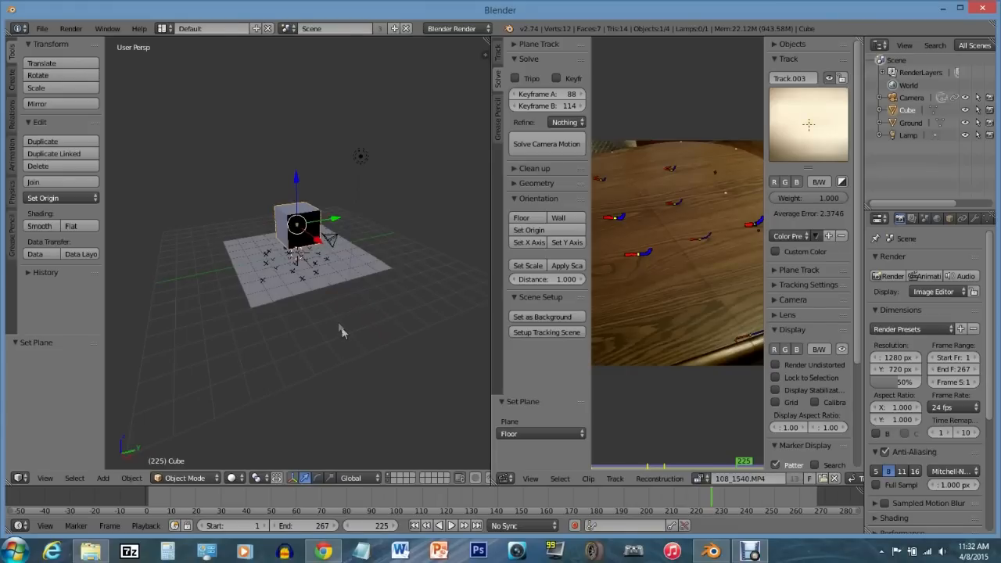
Orbit around the 3D scene to check how the camera and track points line up with the ground plane
key(KP_4)
key(KP_4)
key(KP_4)
key(KP_4)
key(KP_4)
key(KP_4)
key(KP_4)
key(KP_4)
key(KP_4)
key(KP_4)
key(KP_4)
key(KP_4)
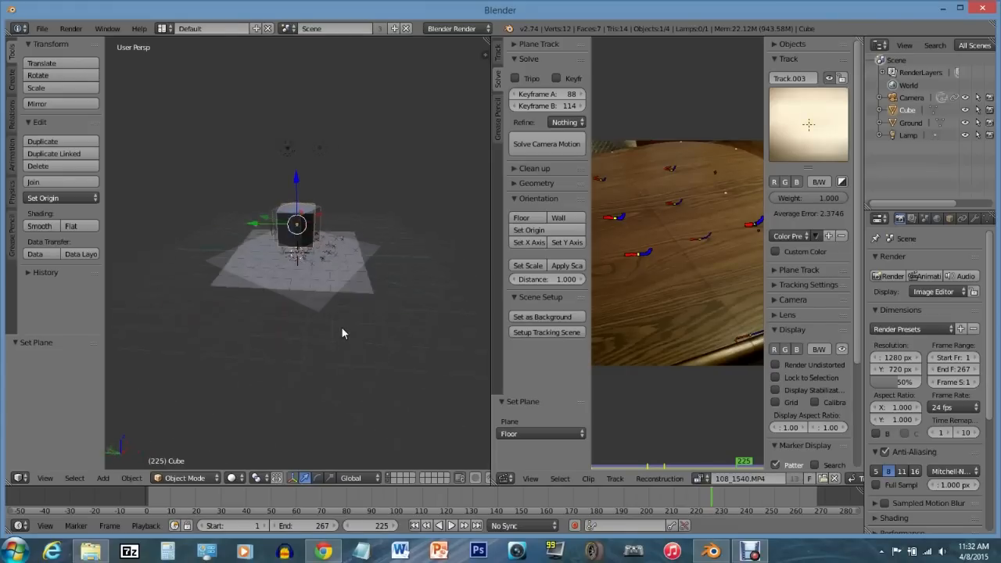
key(KP_4)
key(KP_4)
key(KP_4)
key(KP_4)
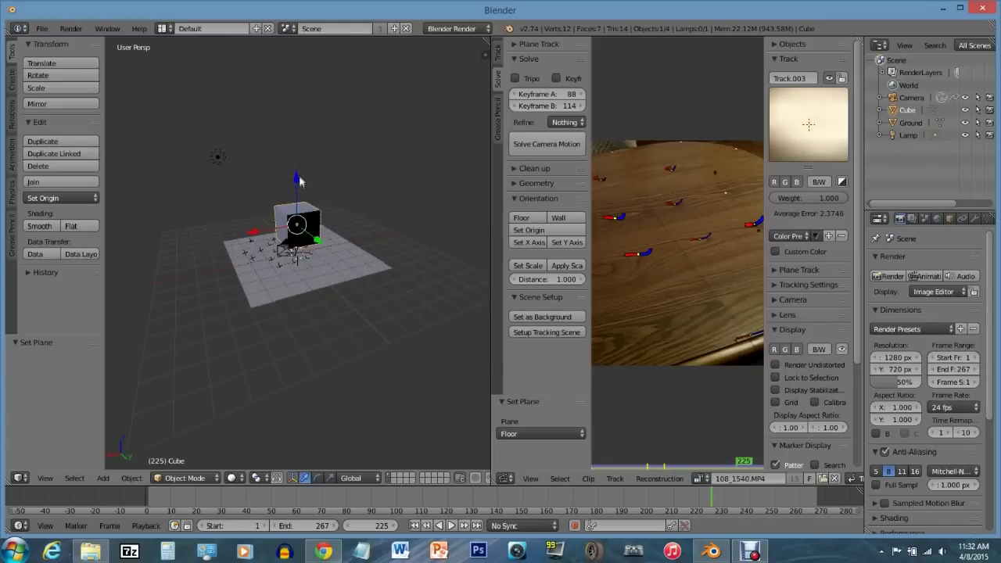
Lower the Cube about 0.6 along Z and scale it down to about 0.26
drag(298, 184, 298, 188)
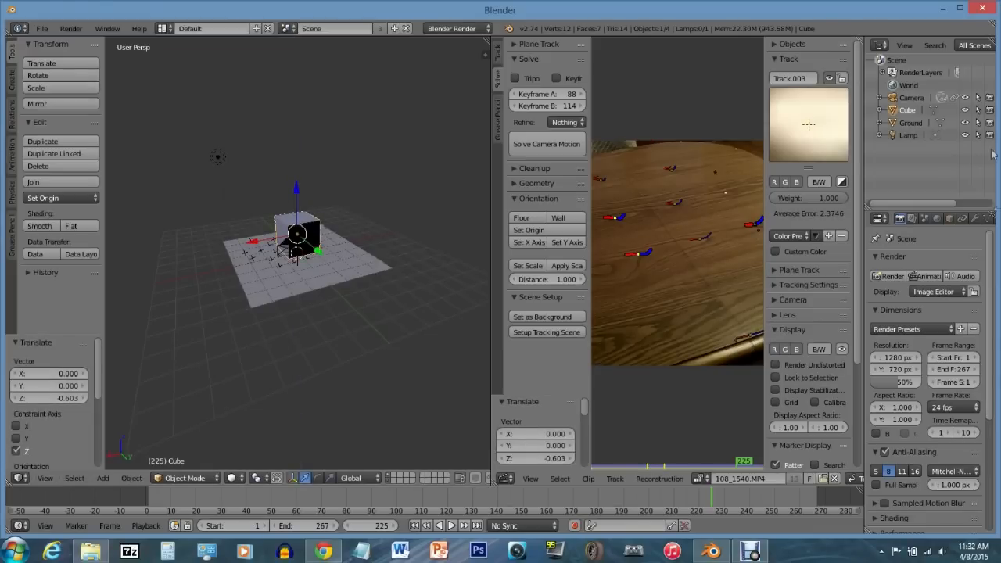
click(43, 91)
click(231, 200)
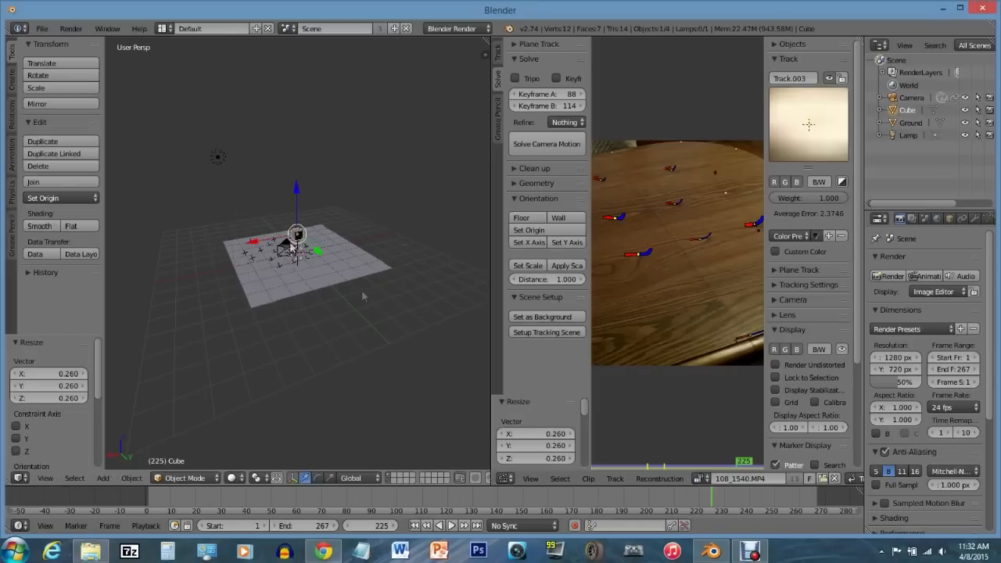
Lower the Cube onto the ground plane and move it about 1.03 along X among the track points
scroll(302, 308, up, 8)
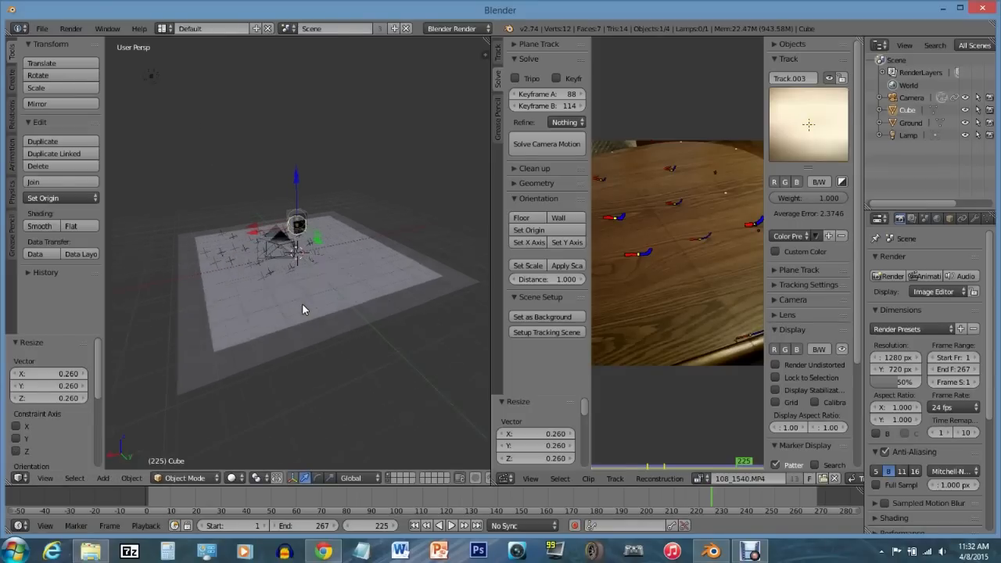
scroll(301, 302, up, 2)
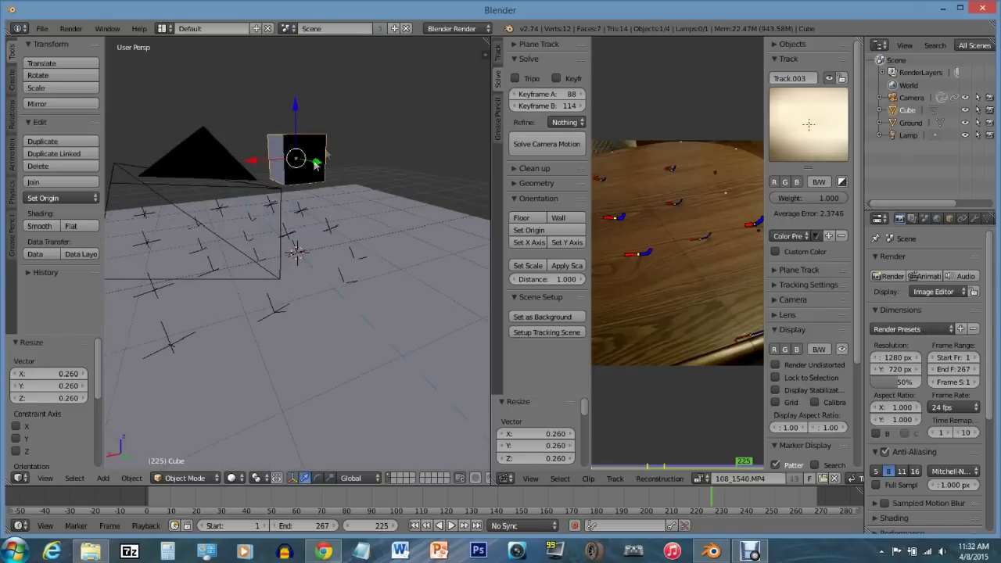
drag(295, 107, 180, 242)
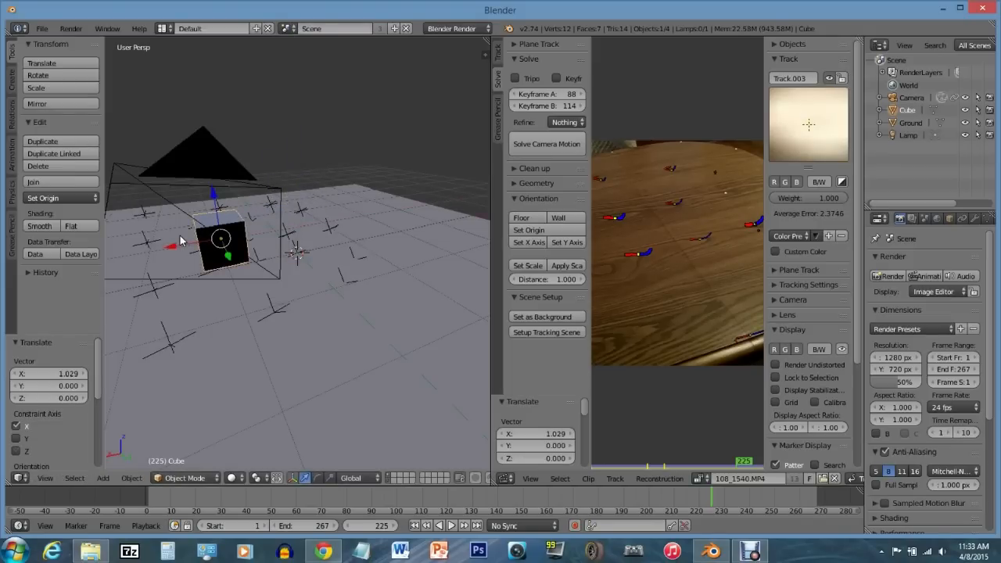
In the camera view, scale the Ground plane down to about 0.18 and move it along X and Y to lie beneath the Cube
key(KP_0)
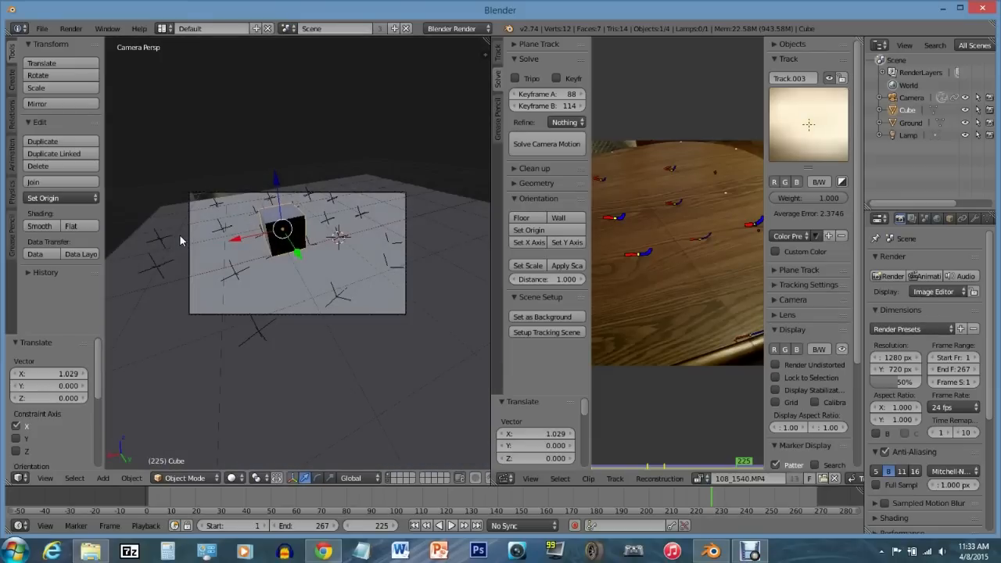
click(909, 122)
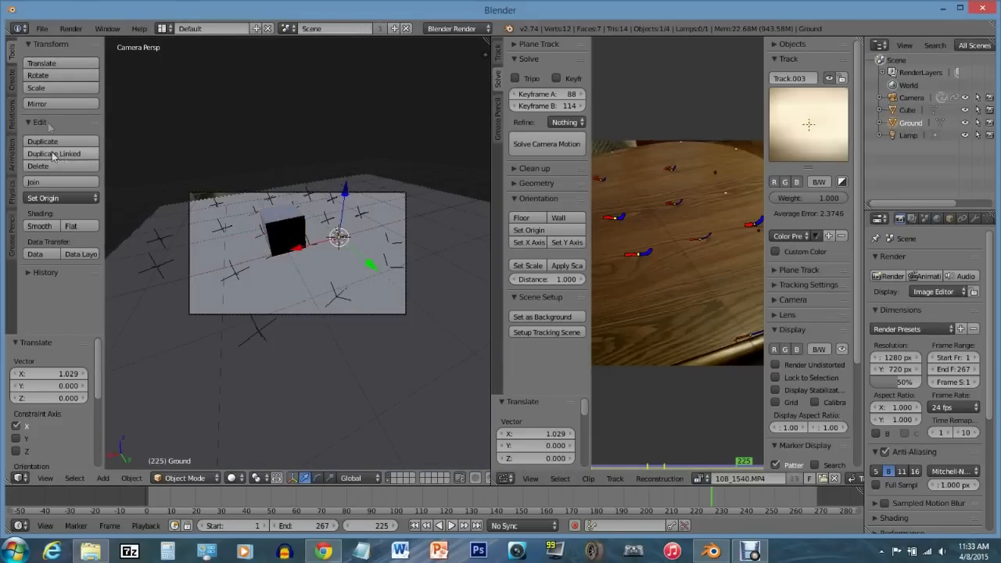
click(43, 88)
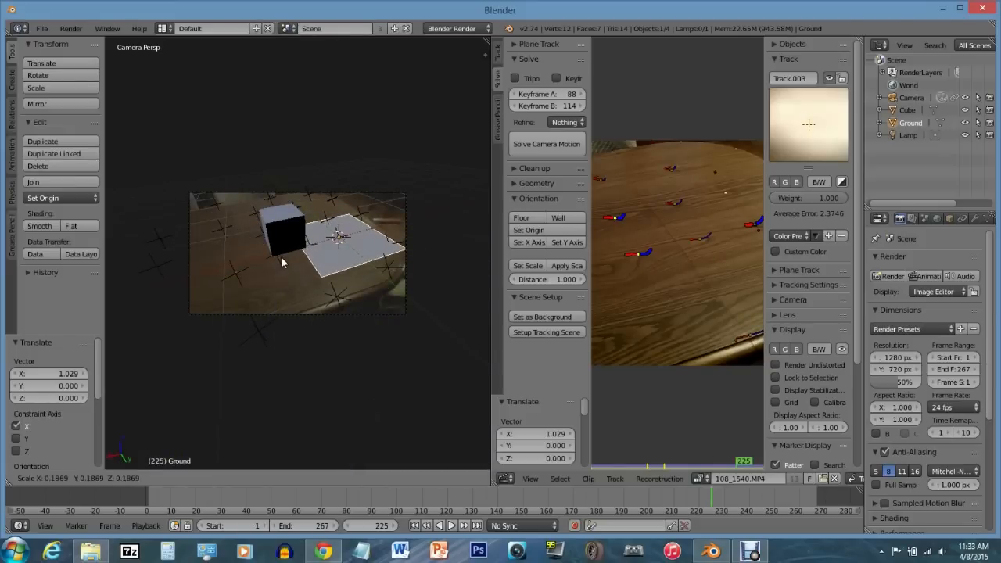
click(282, 255)
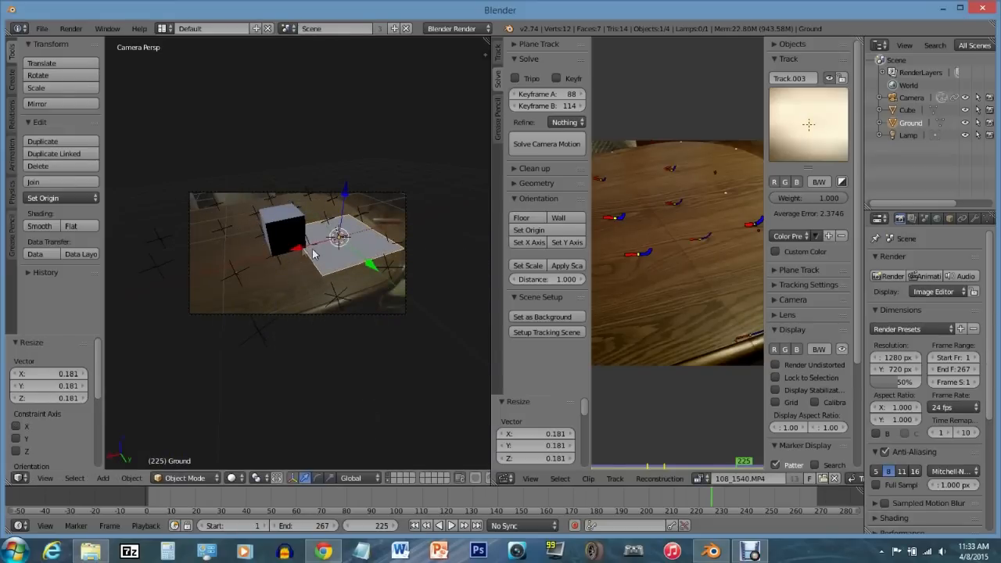
drag(282, 256, 263, 262)
mouse_move(318, 284)
mouse_down()
mouse_move(297, 260)
mouse_move(307, 269)
mouse_up()
Move the Cube about -0.17 along Y and raise it about 0.06 along Z over the Ground plane
click(904, 114)
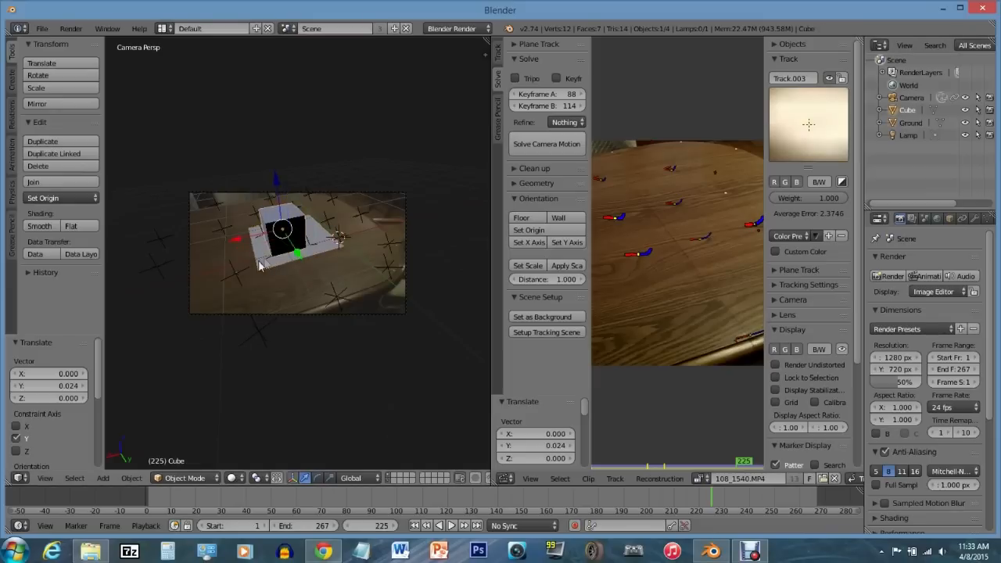
drag(298, 259, 298, 252)
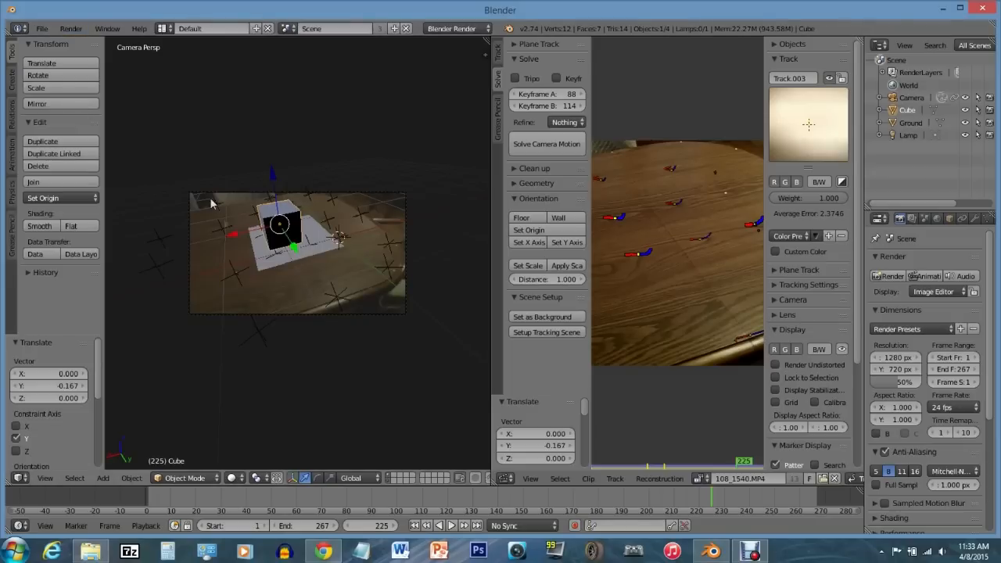
drag(271, 173, 271, 169)
Render frame 225 as a still image to check the Cube and its shadow on the table, and return to the 3D view
click(70, 28)
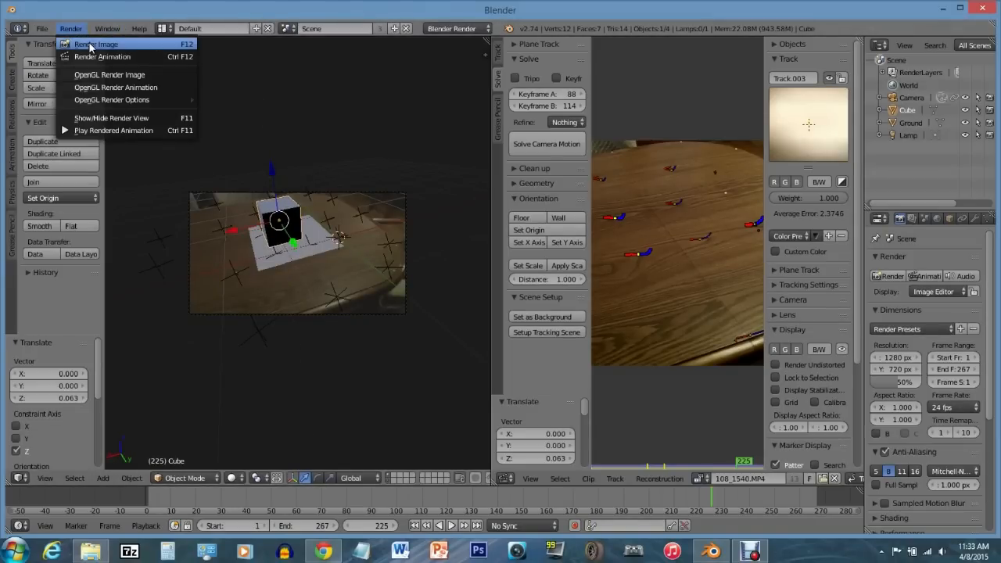
click(91, 45)
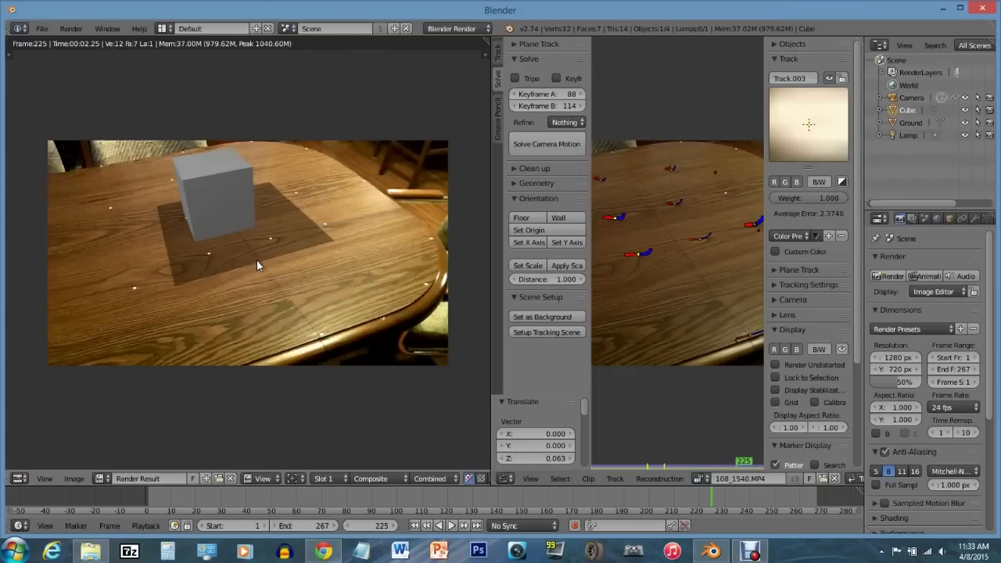
click(70, 28)
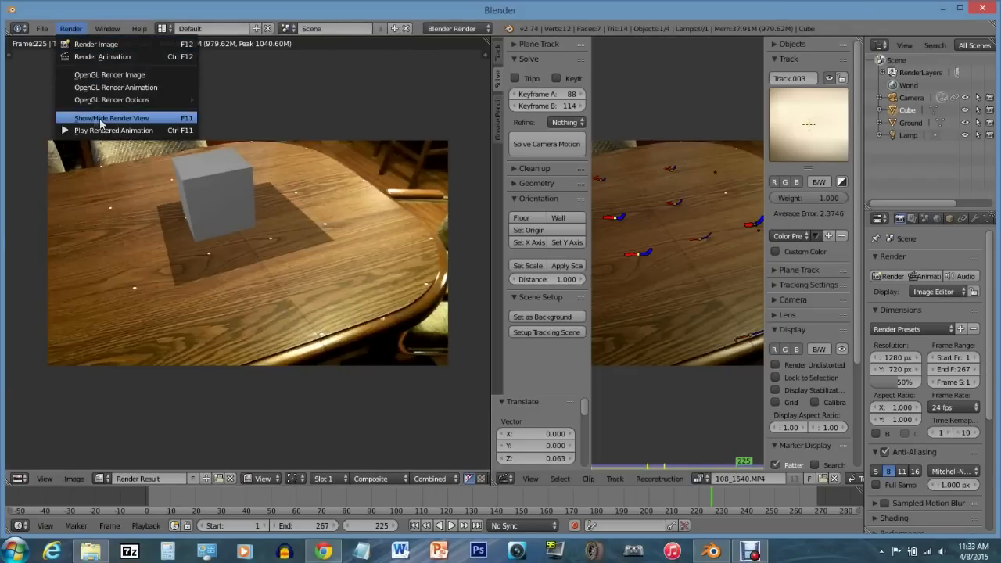
click(94, 122)
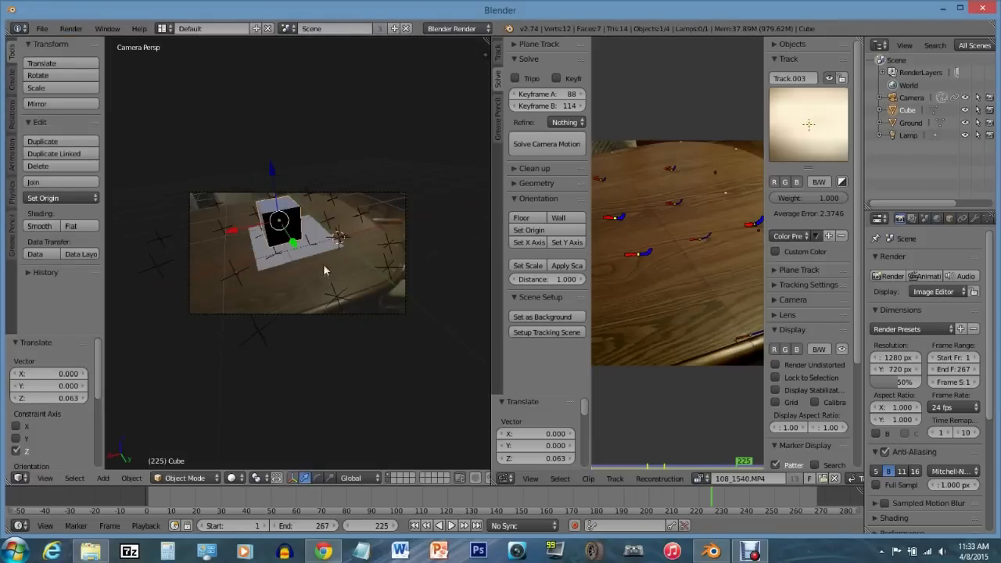
Outside the camera view, select the Lamp and move it about -6.2 along X and -2.2 along Y
key(KP_0)
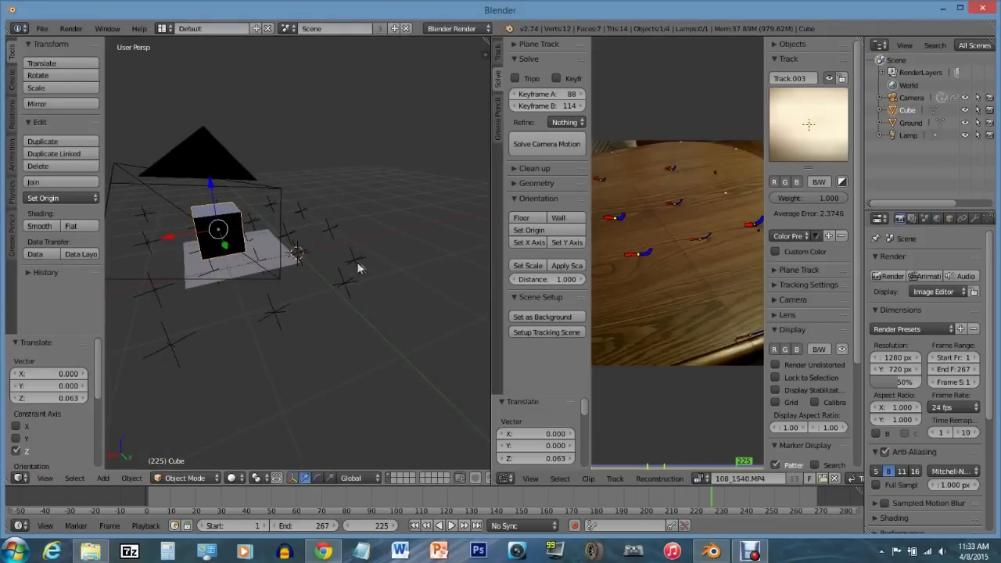
key(KP_6)
key(KP_6)
key(KP_6)
key(KP_6)
key(KP_6)
key(KP_6)
key(KP_6)
key(KP_6)
scroll(360, 270, down, 4)
key(KP_8)
key(KP_8)
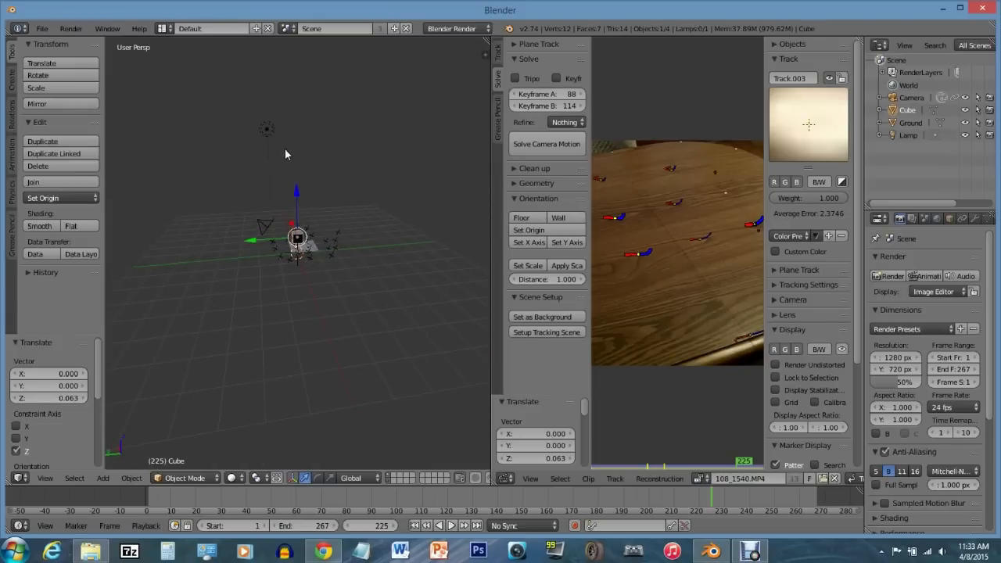
key(KP_6)
key(KP_6)
key(KP_6)
key(KP_6)
key(KP_6)
key(KP_6)
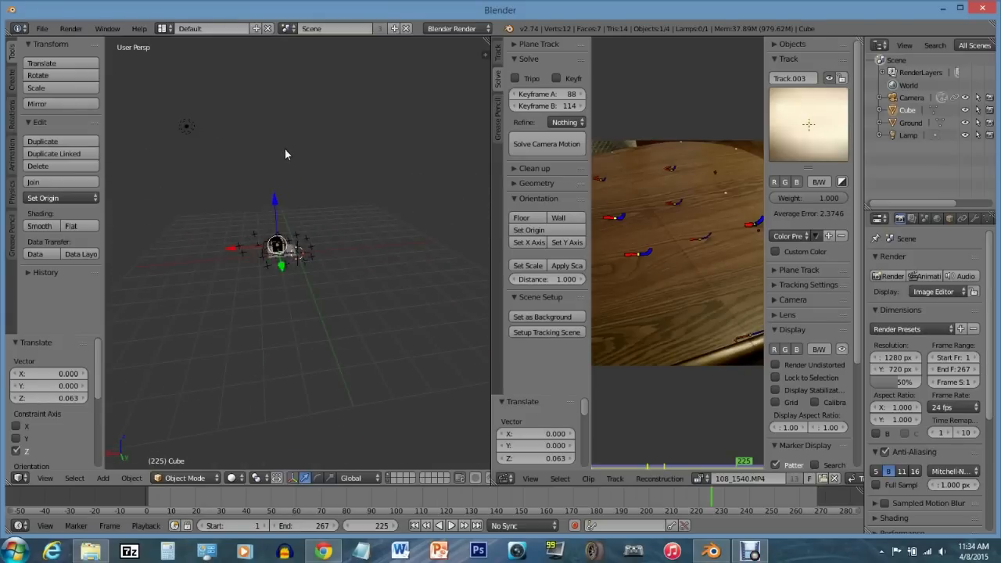
click(904, 136)
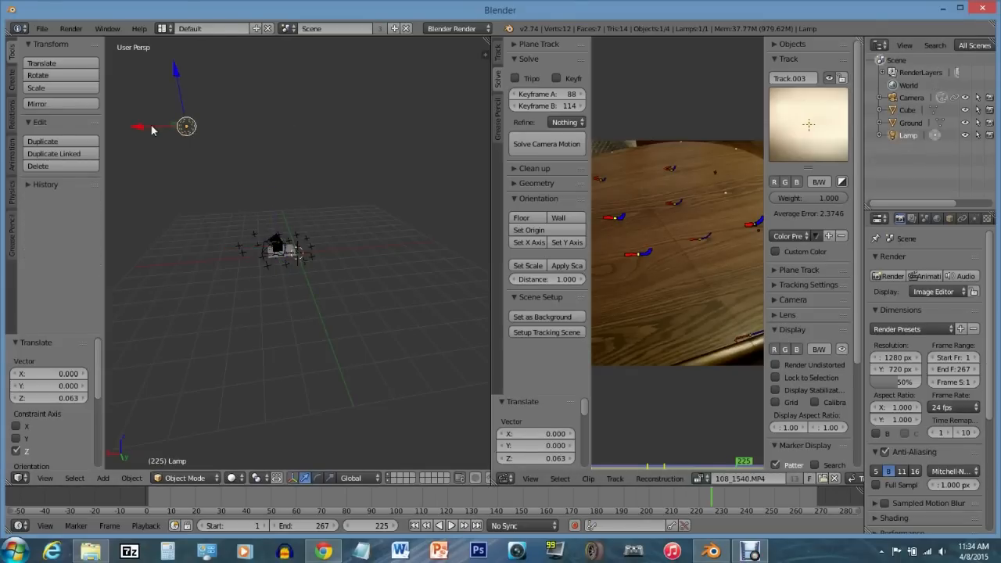
drag(137, 130, 294, 143)
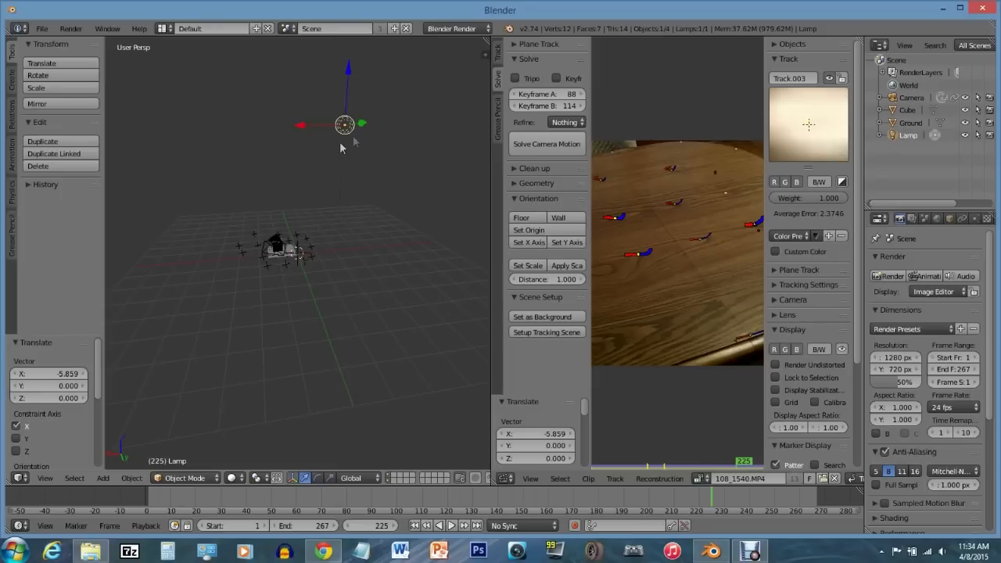
drag(360, 125, 356, 128)
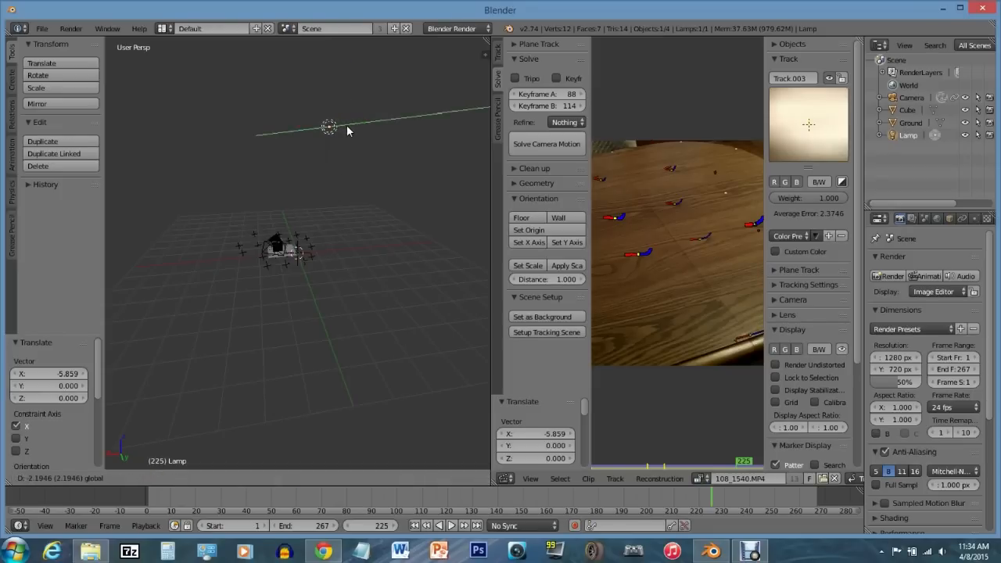
drag(347, 126, 347, 126)
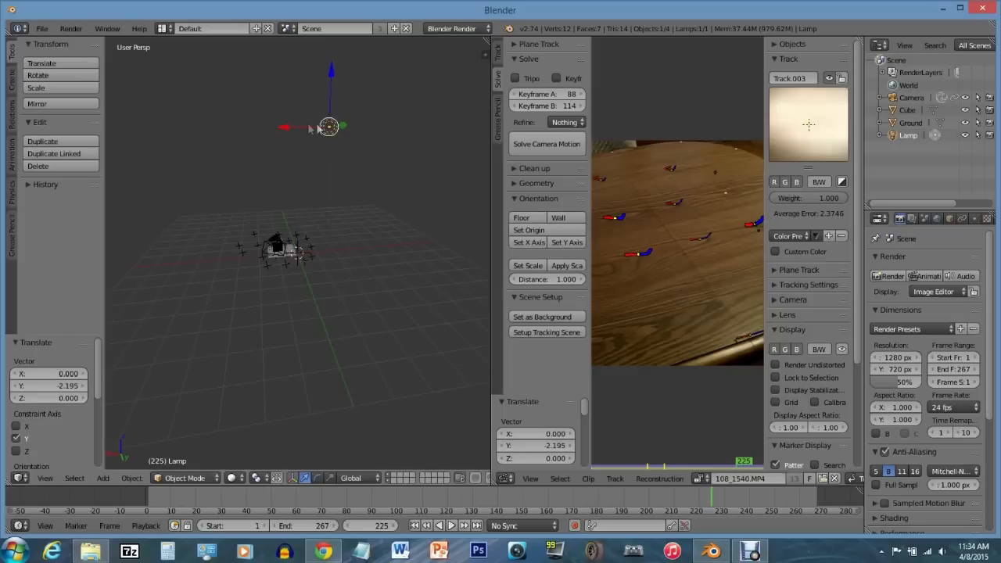
drag(286, 128, 291, 125)
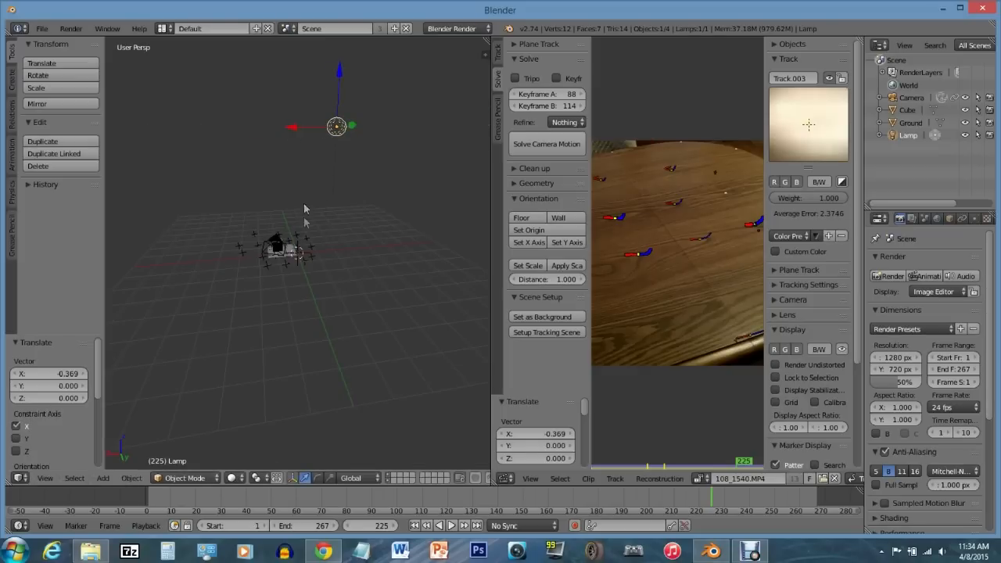
Render frame 225 again to check the Cube's lighting and shadow with the repositioned Lamp, and return to the 3D view
click(78, 32)
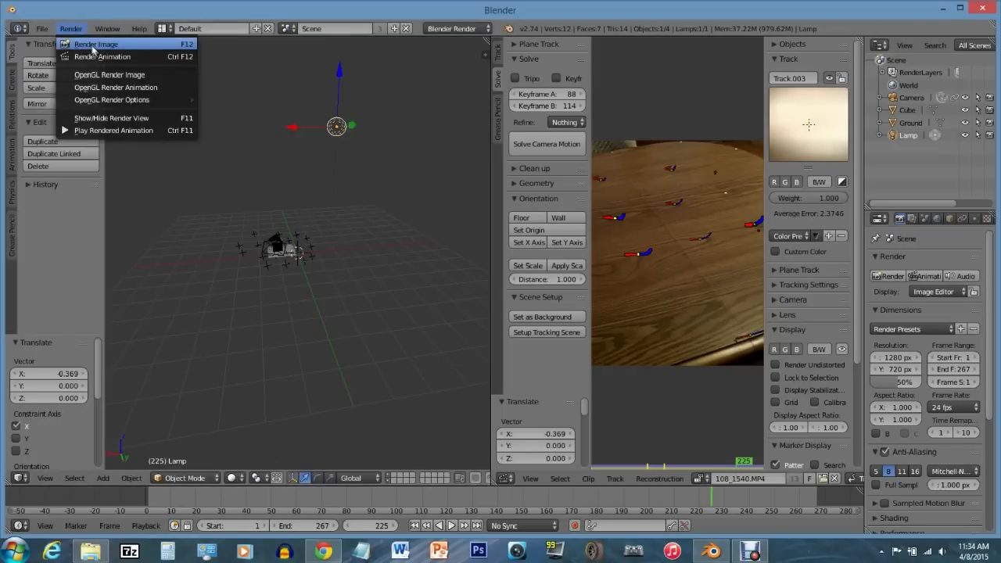
click(92, 45)
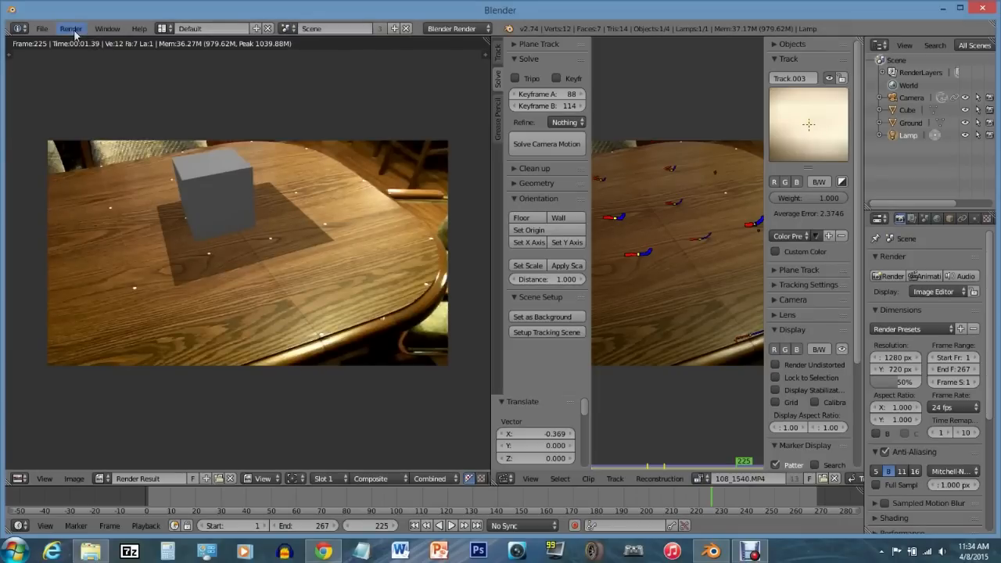
click(70, 29)
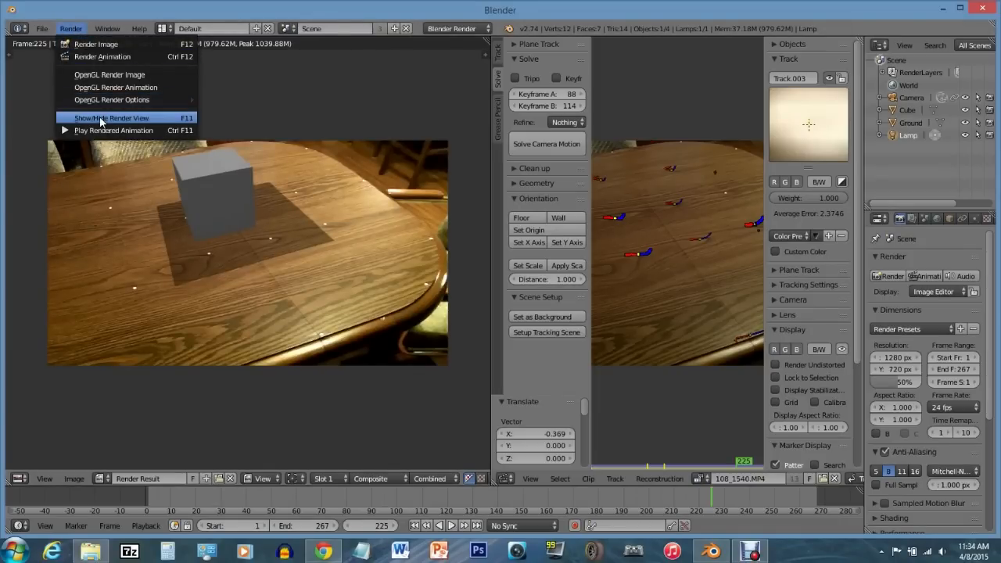
click(99, 117)
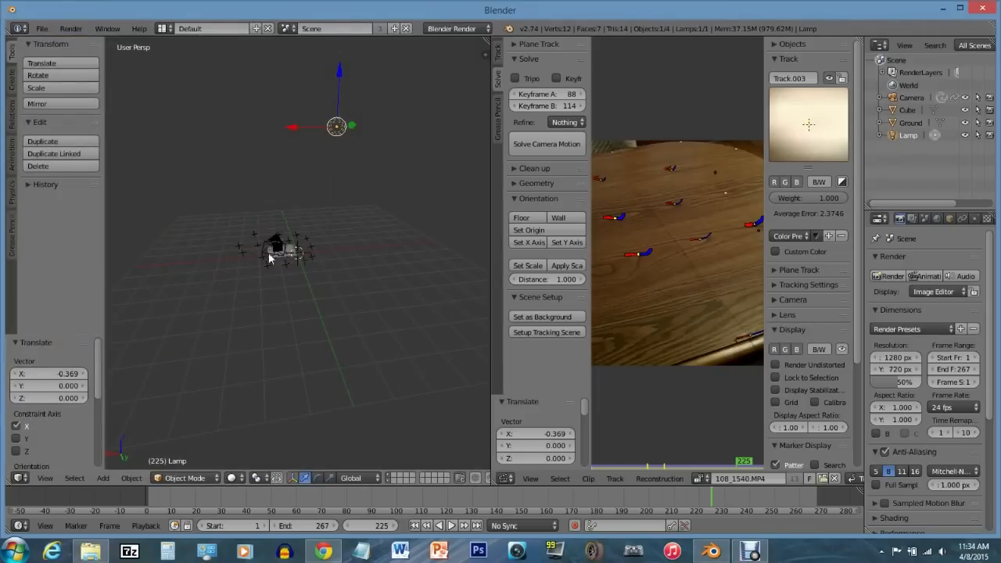
scroll(269, 285, up, 8)
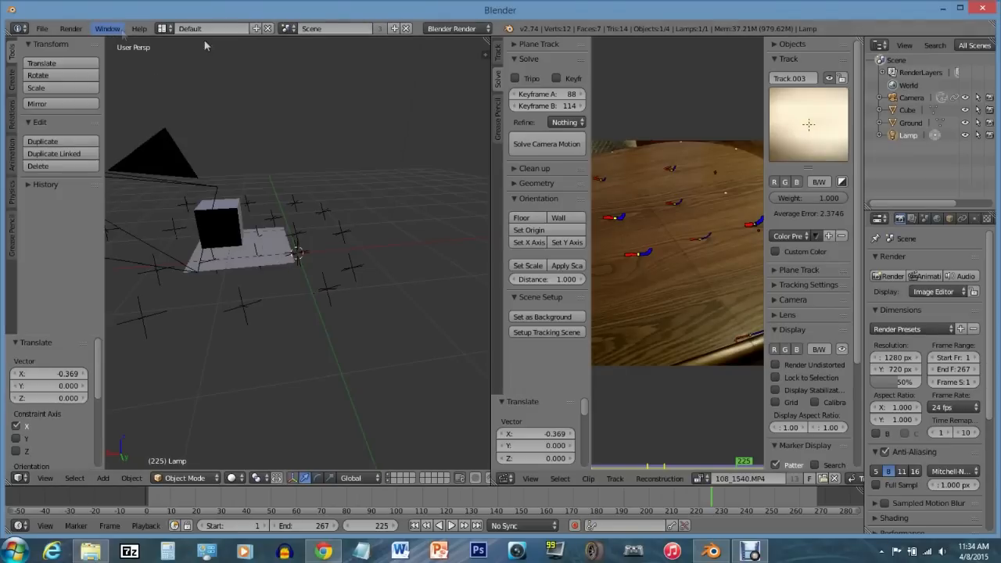
Review the node setup in the Compositing screen layout and return to the Default layout
click(161, 28)
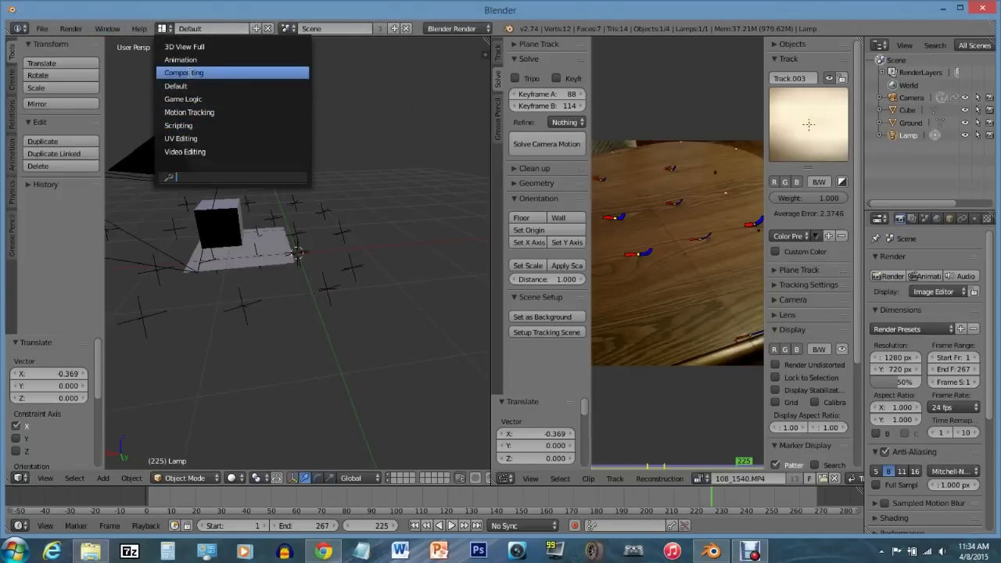
click(190, 72)
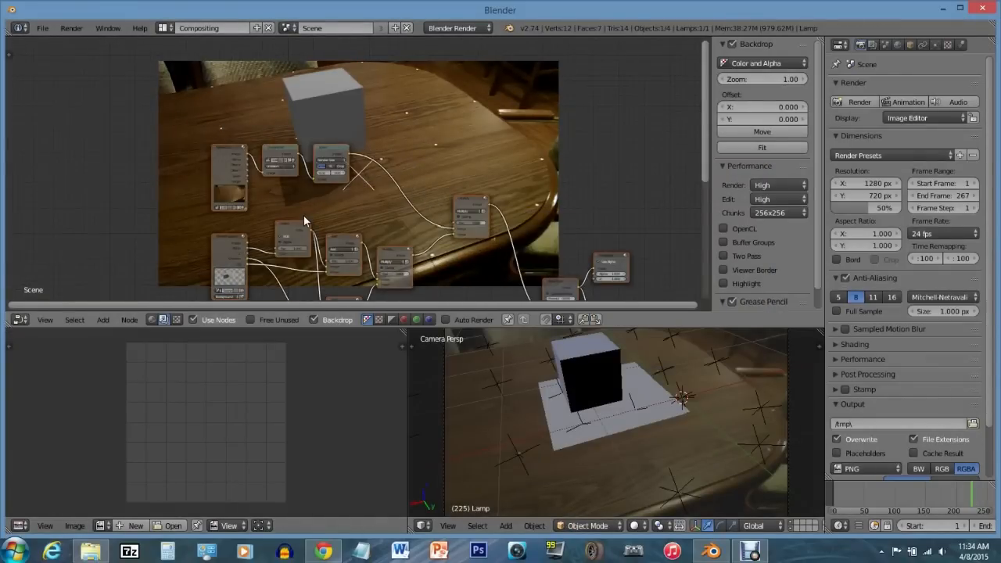
scroll(303, 215, down, 3)
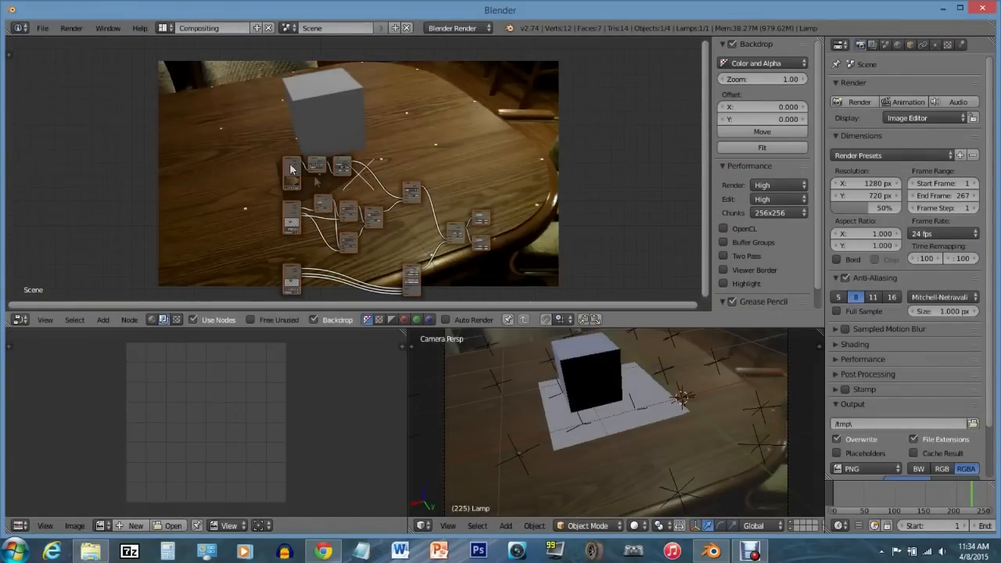
scroll(313, 218, up, 1)
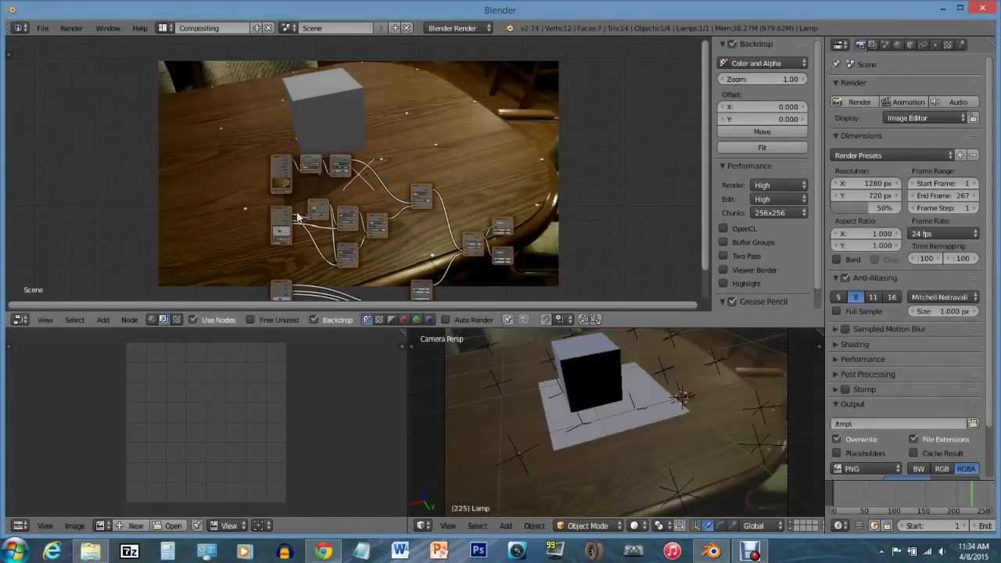
scroll(313, 214, up, 1)
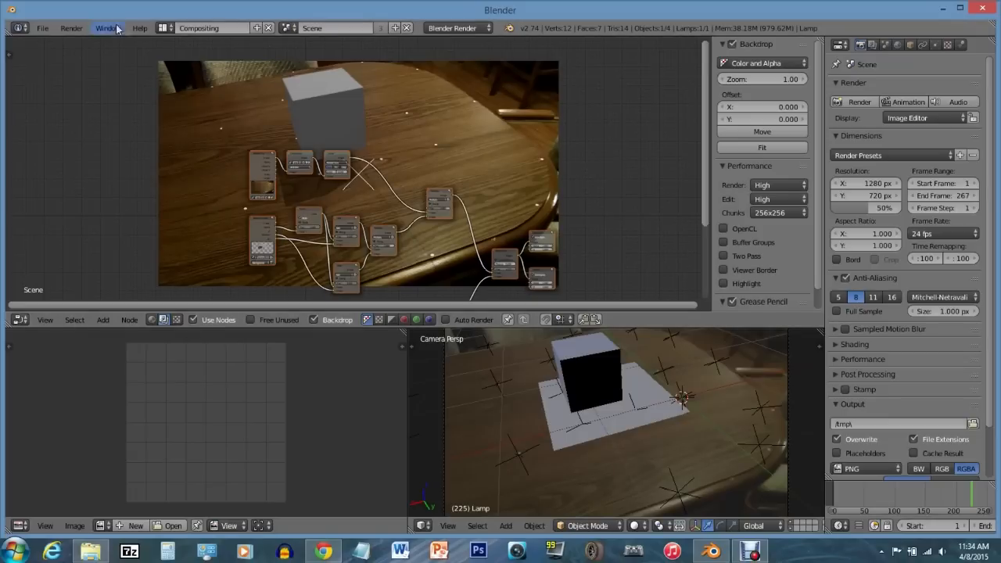
click(163, 27)
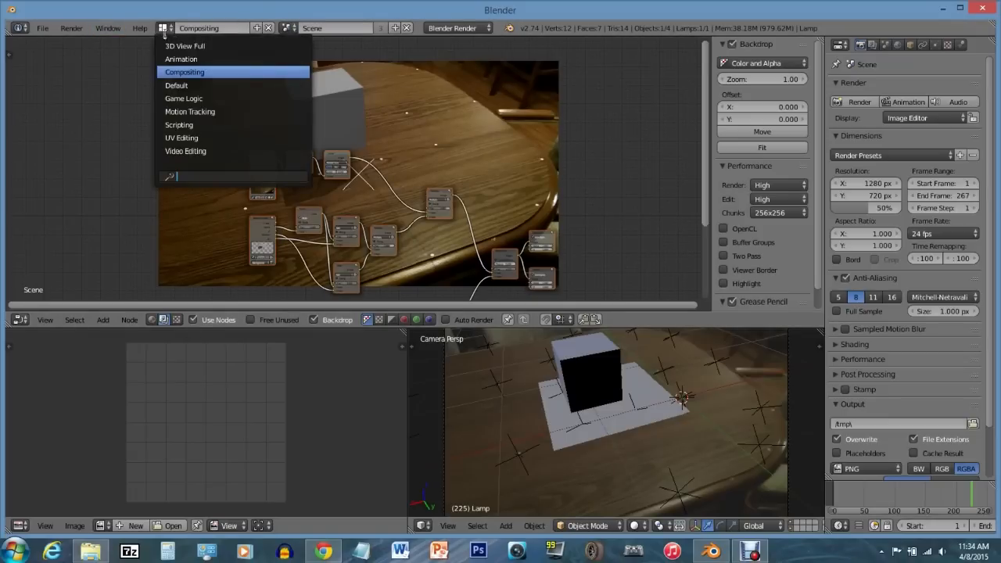
click(179, 86)
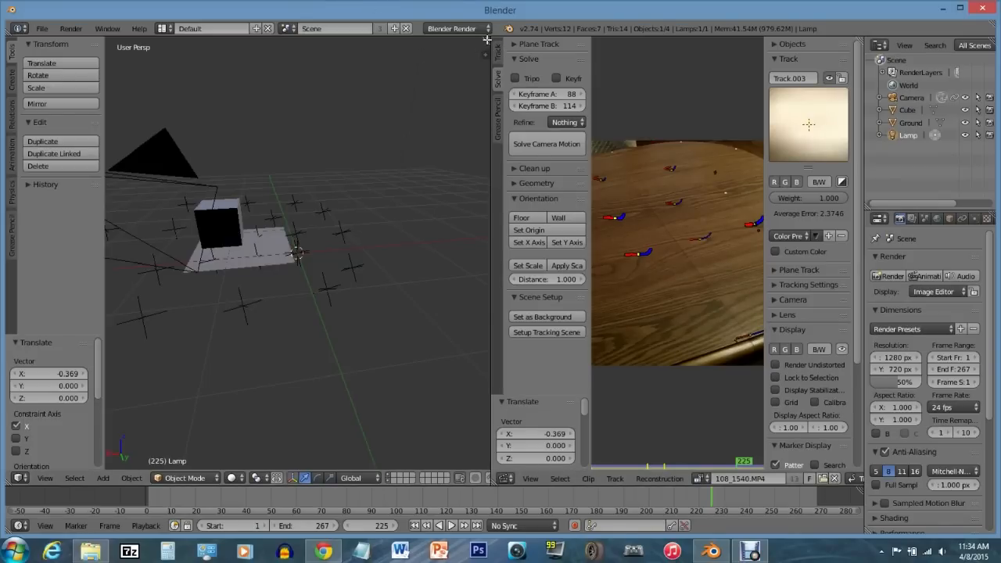
Merge the movie clip editor area into the 3D view so that the 3D view takes over its space
drag(487, 39, 677, 61)
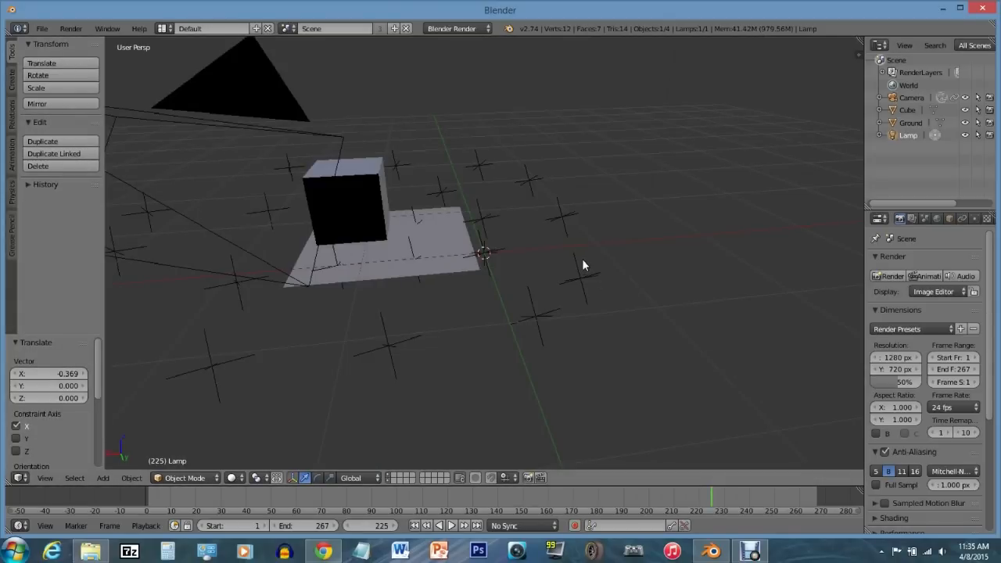
key(KP_4)
key(KP_4)
key(KP_4)
key(KP_4)
key(KP_4)
key(KP_6)
key(KP_6)
key(KP_6)
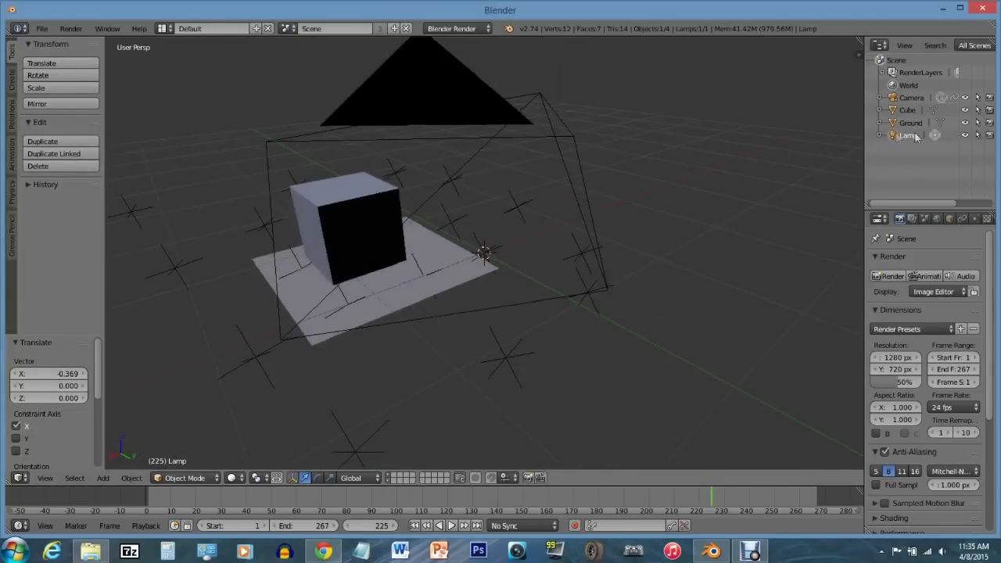
Delete the Cube from the scene through the outliner, keeping the Camera, Ground and Lamp
click(905, 109)
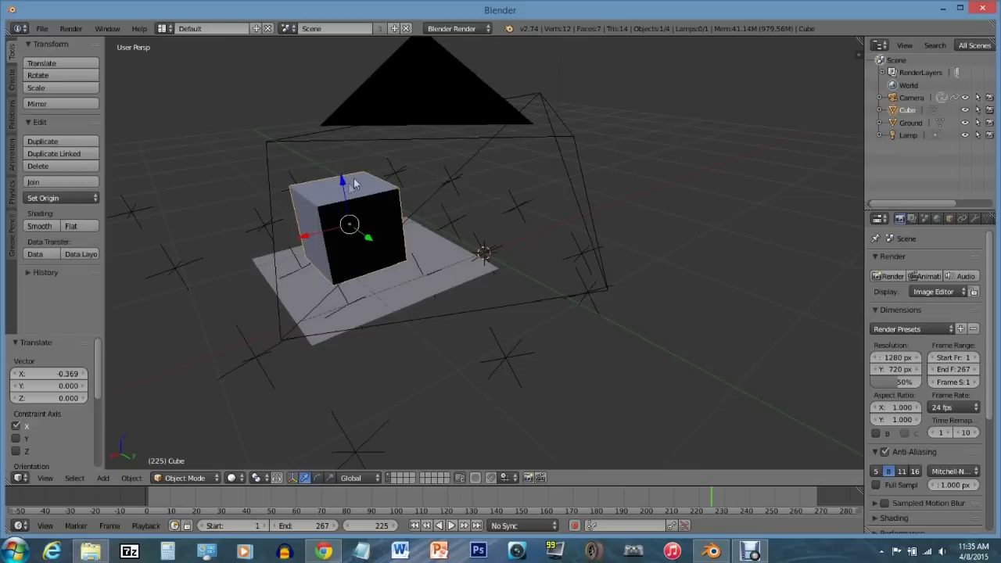
right_click(905, 109)
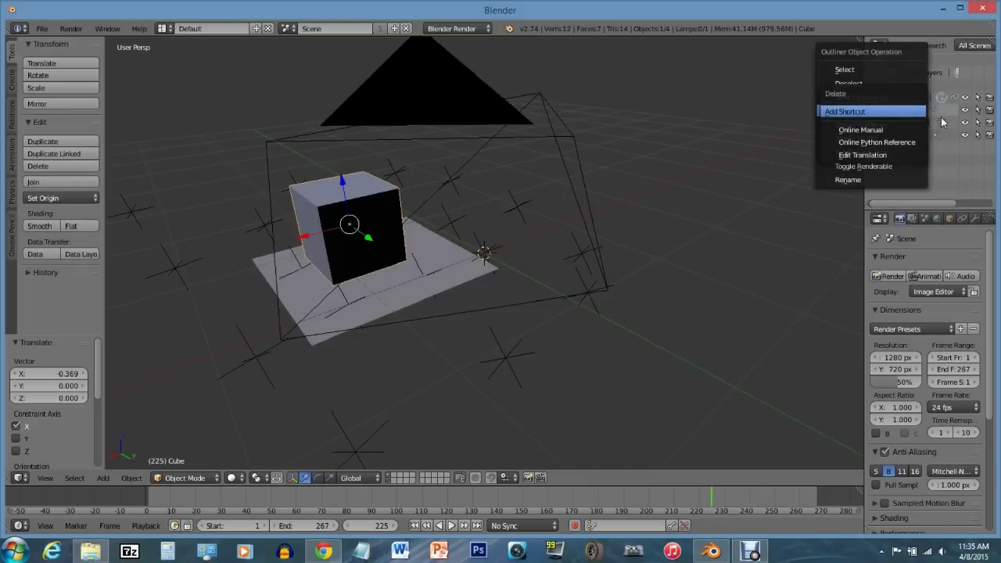
right_click(912, 113)
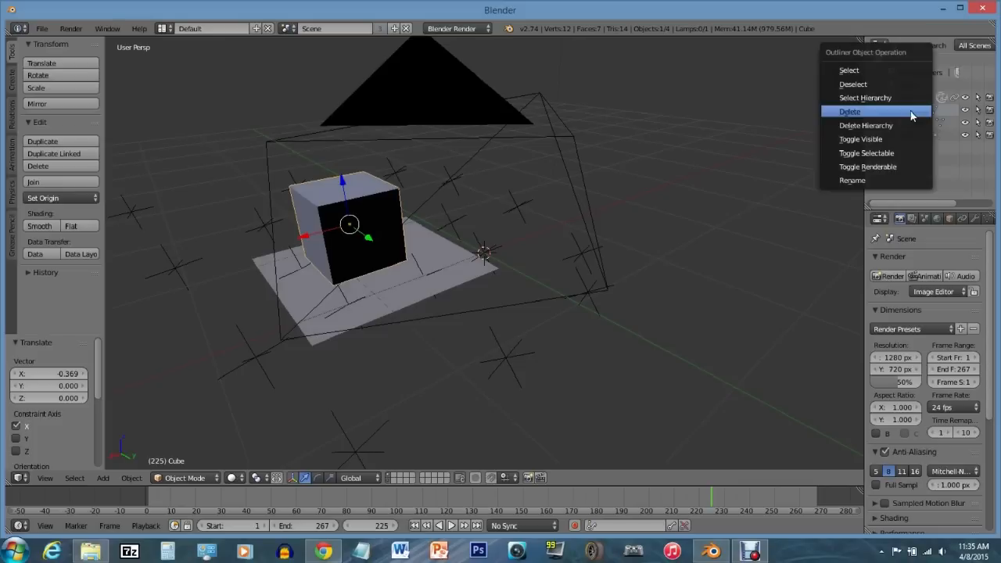
click(862, 114)
Save the project in the Blender documents folder as tableNR2003.blend
click(42, 28)
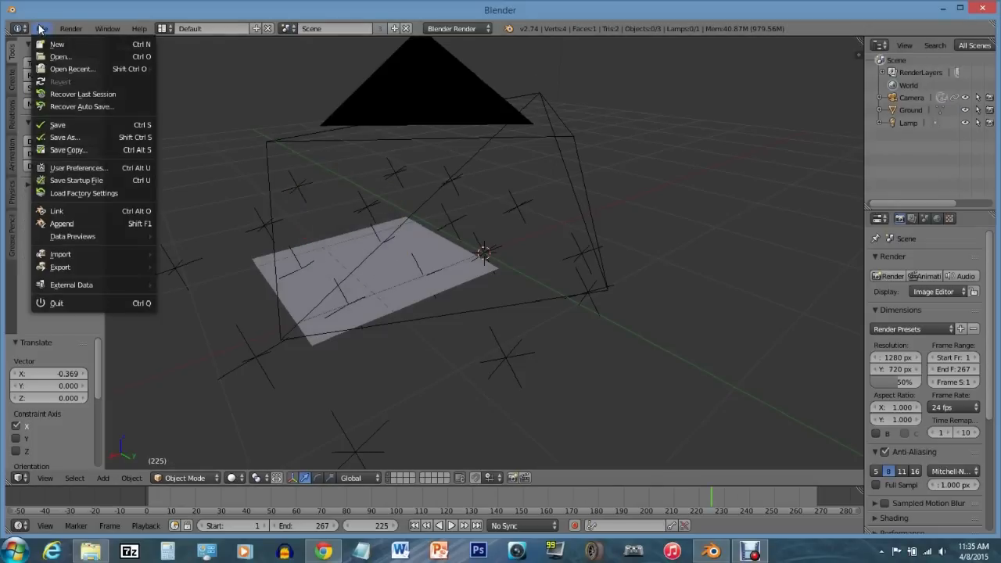
click(60, 126)
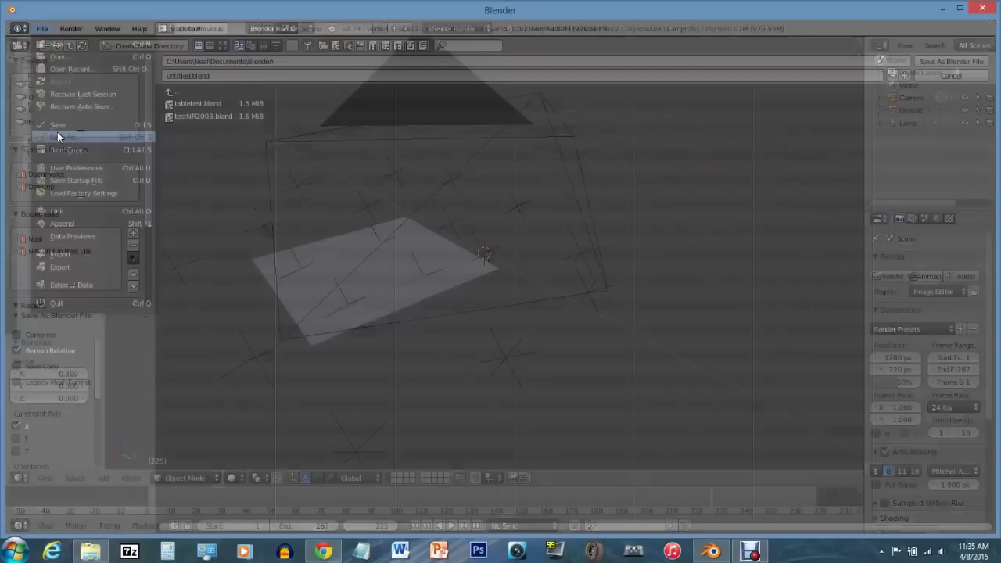
click(270, 76)
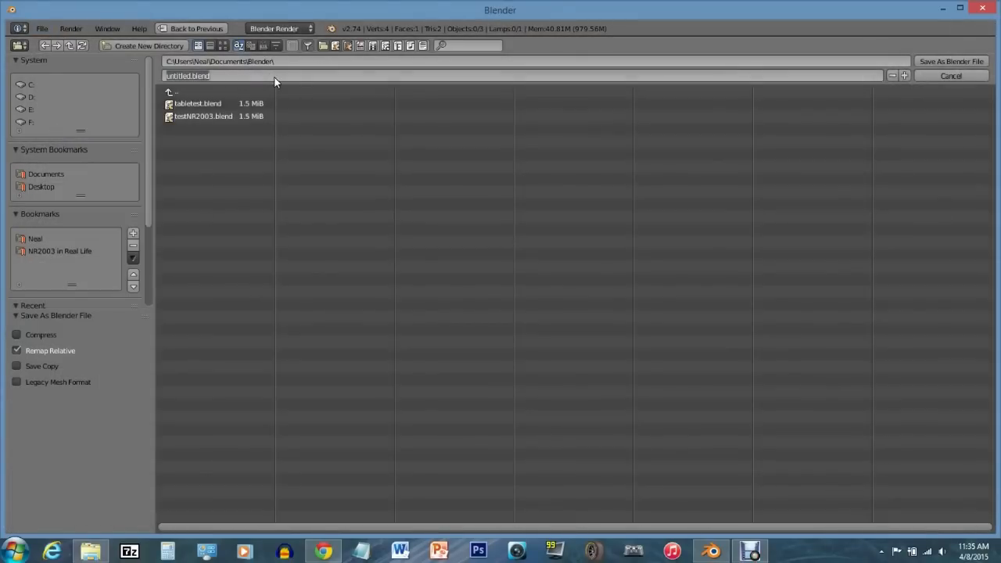
text(tableNR2003)
click(945, 63)
click(942, 63)
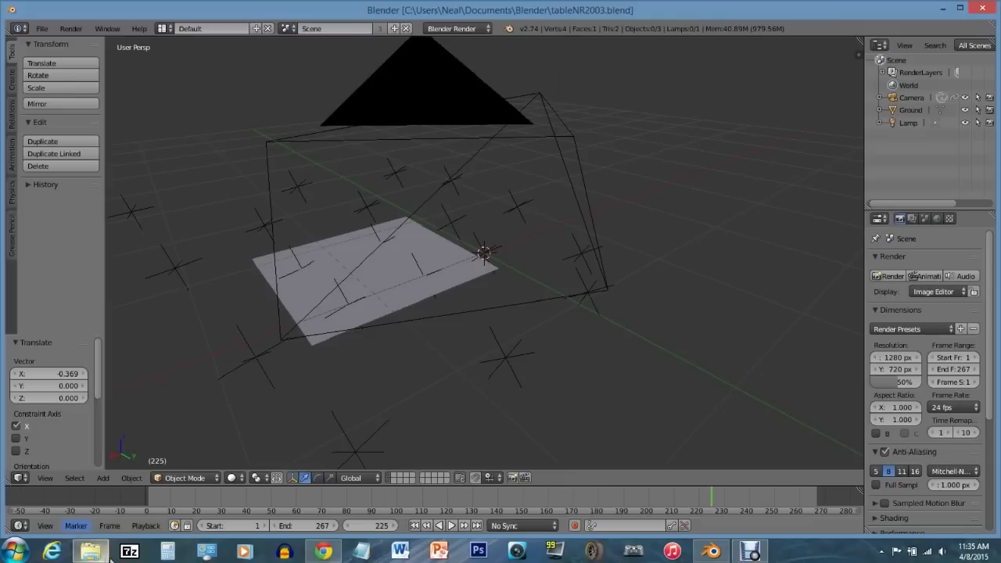
Switch to Chrome and examine the car-related tools on the Noise Racing Utilities page
mouse_move(325, 552)
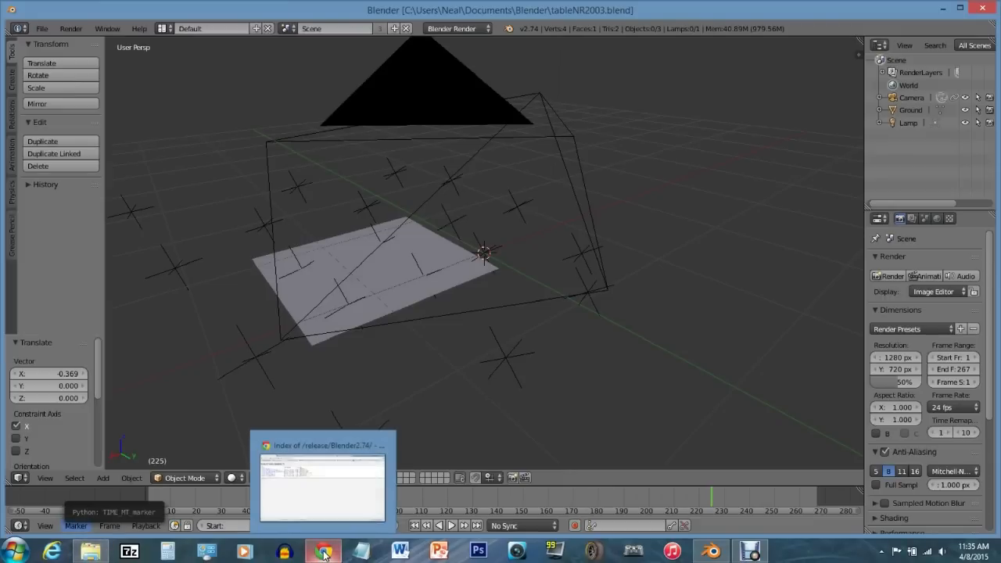
click(312, 494)
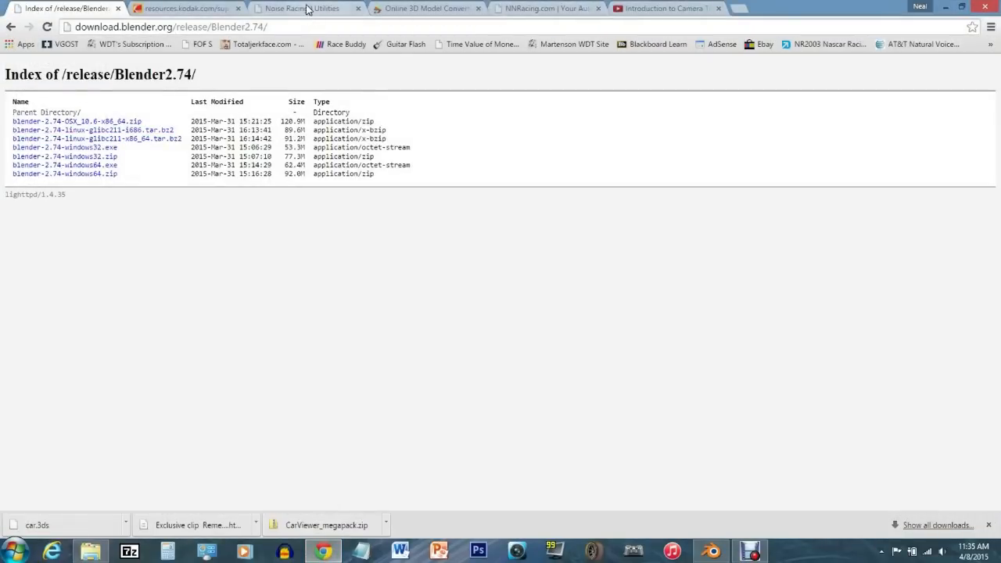
click(307, 9)
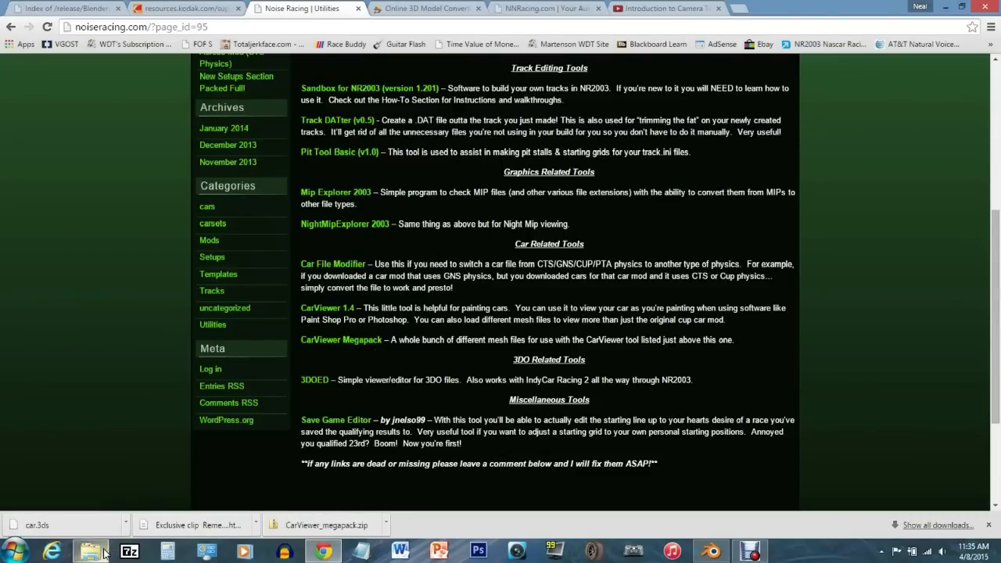
In File Explorer, inspect the model files in the Gen6BR 2015 toyota folder, and view the Online 3D Model Converter page in Chrome
mouse_move(92, 551)
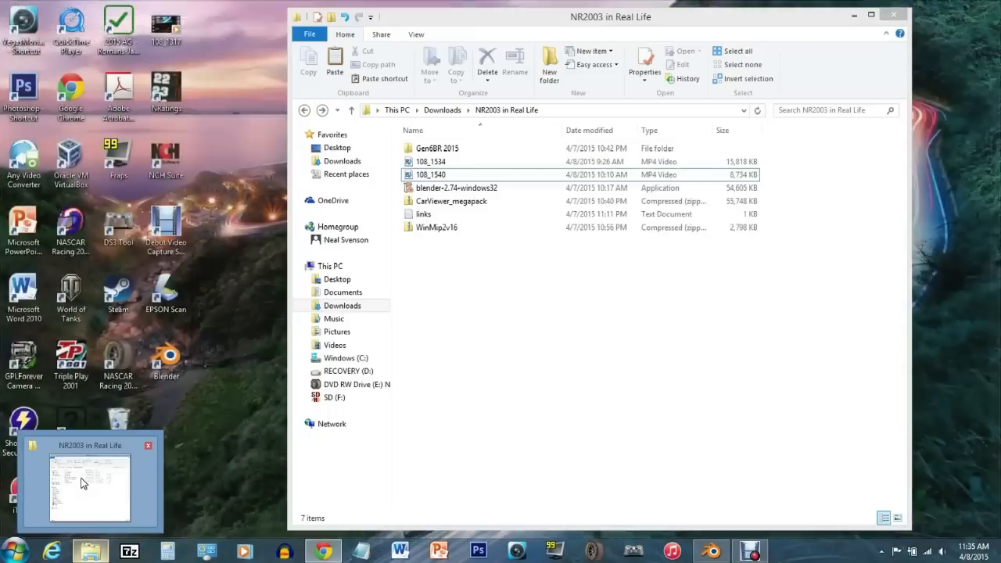
click(82, 484)
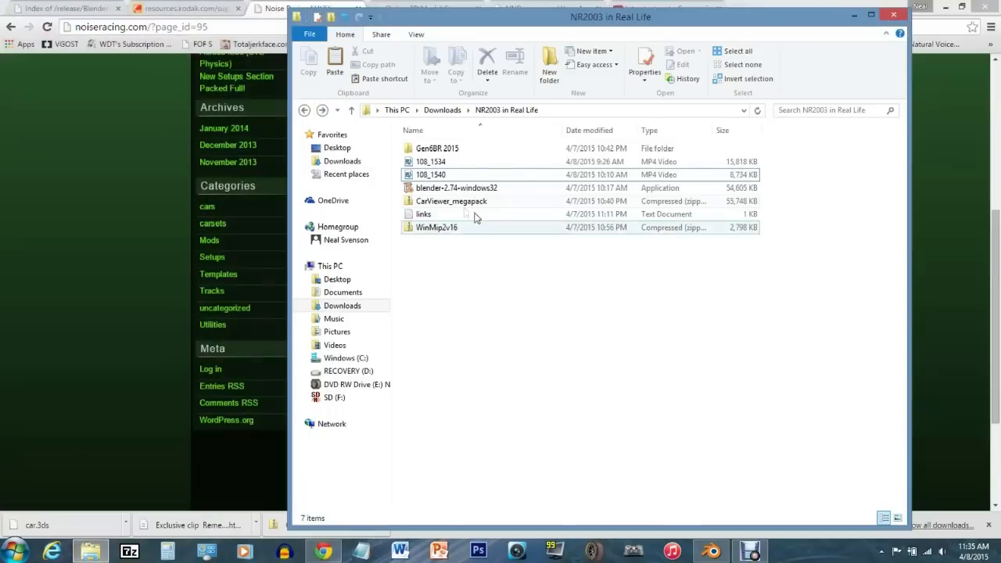
double_click(437, 150)
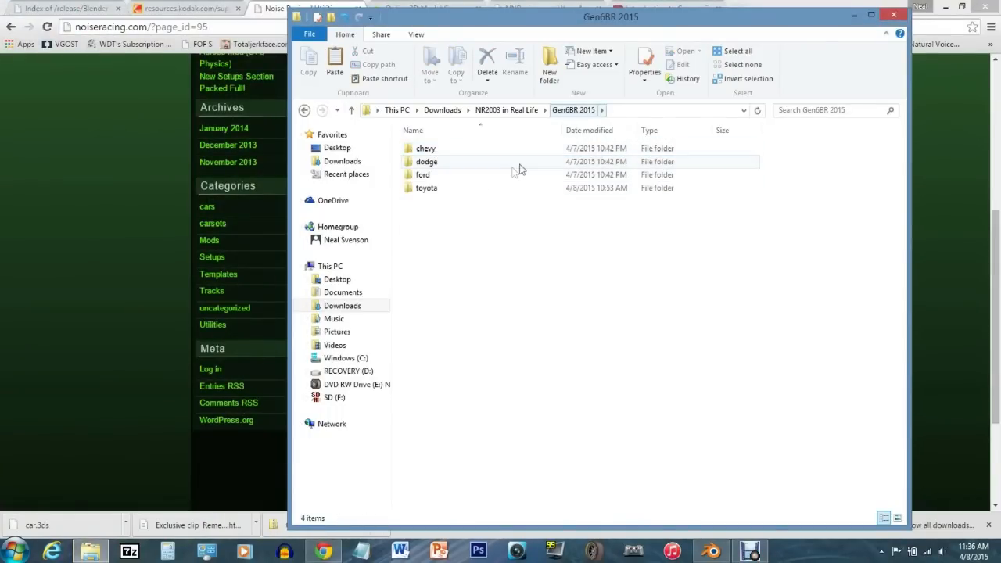
double_click(426, 187)
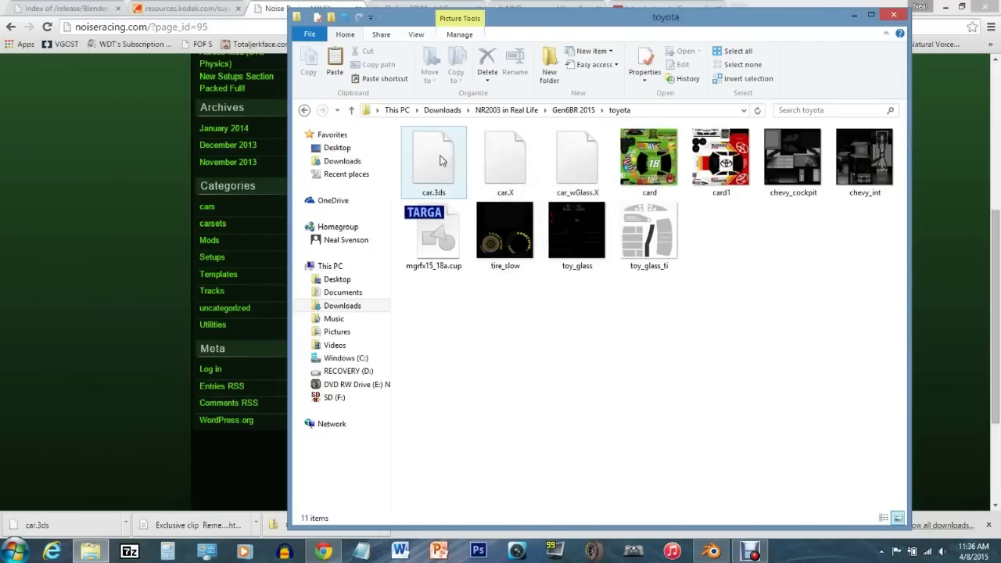
click(855, 12)
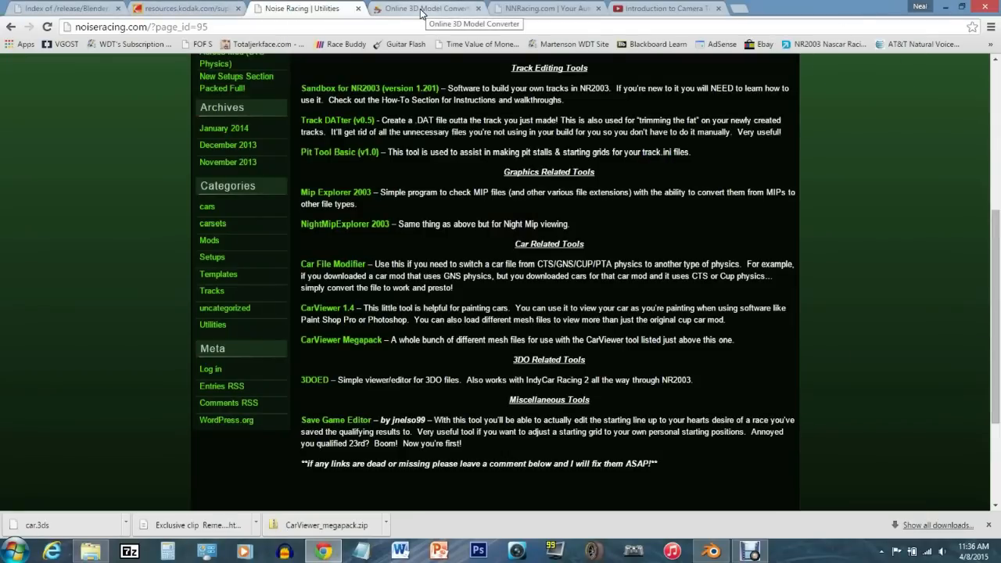
click(421, 11)
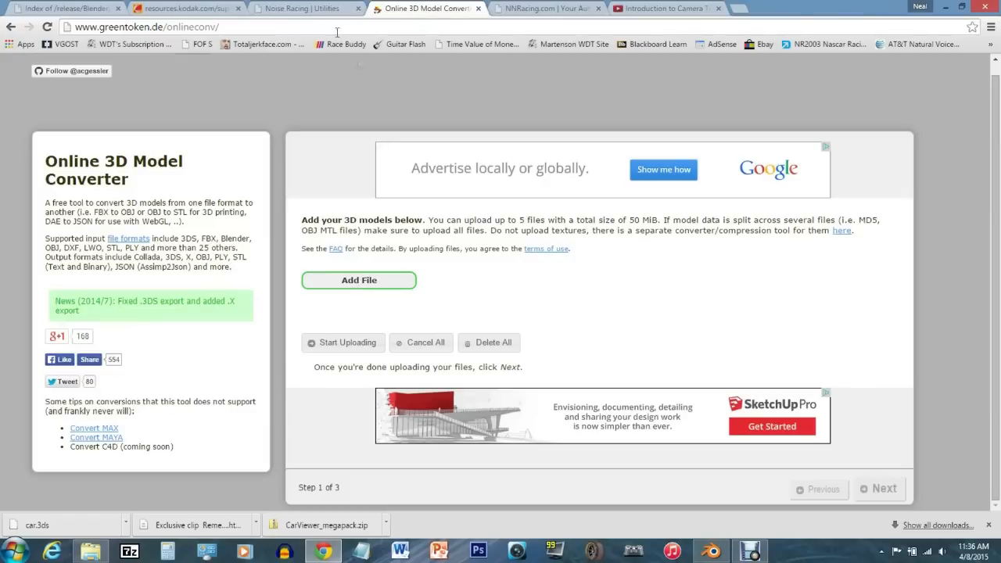
Switch to Blender and import car.3ds from the toyota folder of Gen6BR 2015 as a 3D Studio model
click(712, 551)
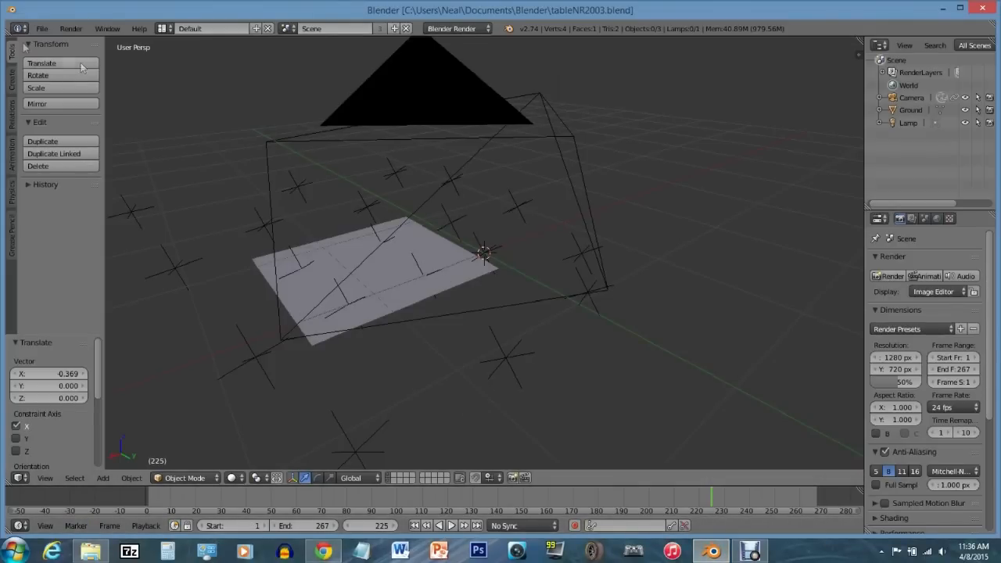
click(43, 29)
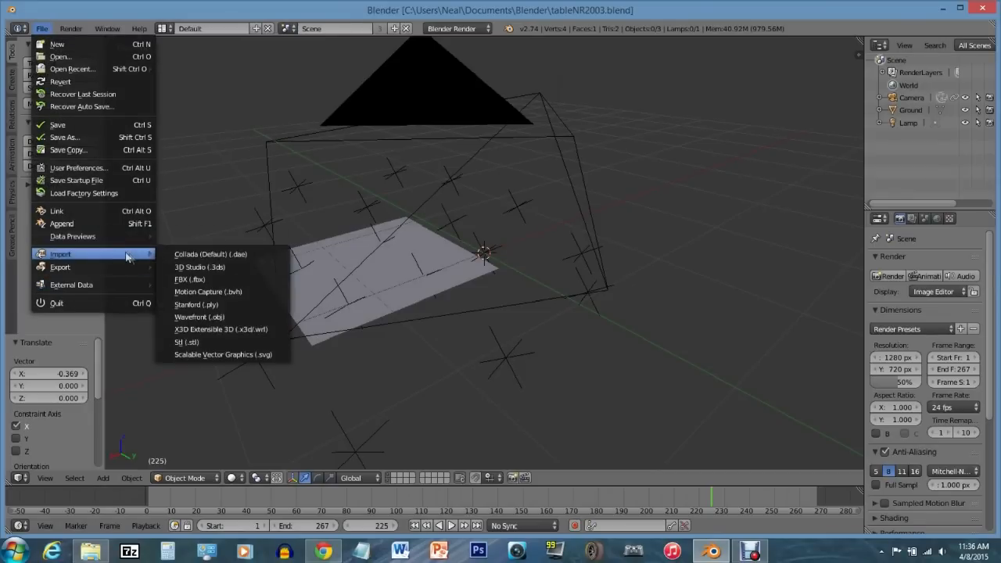
click(196, 268)
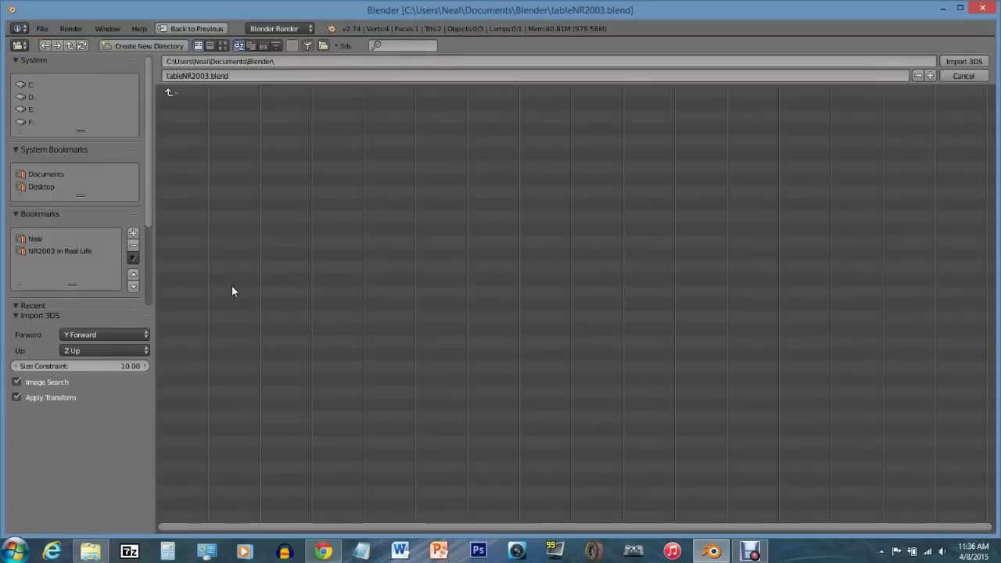
click(85, 251)
click(185, 103)
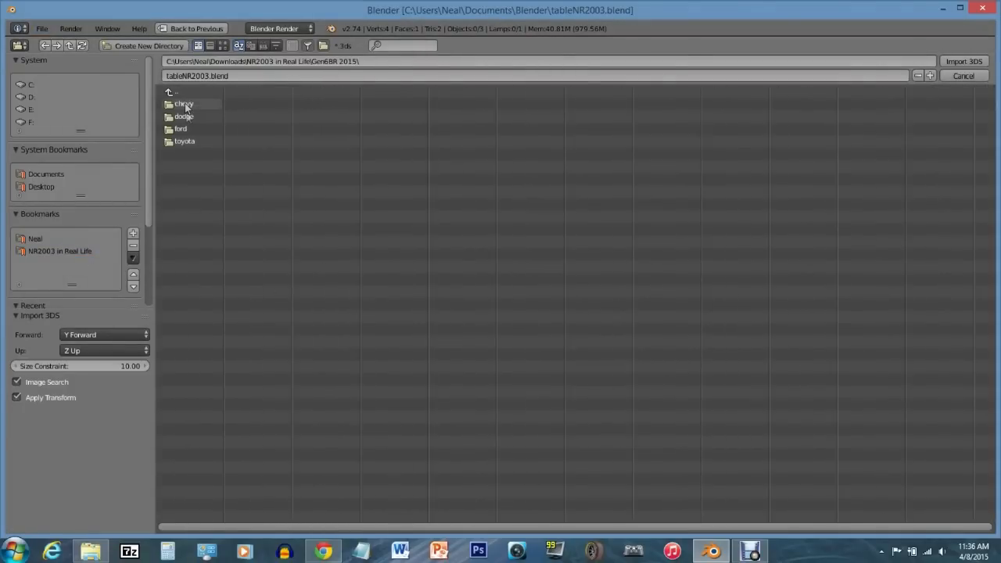
click(186, 143)
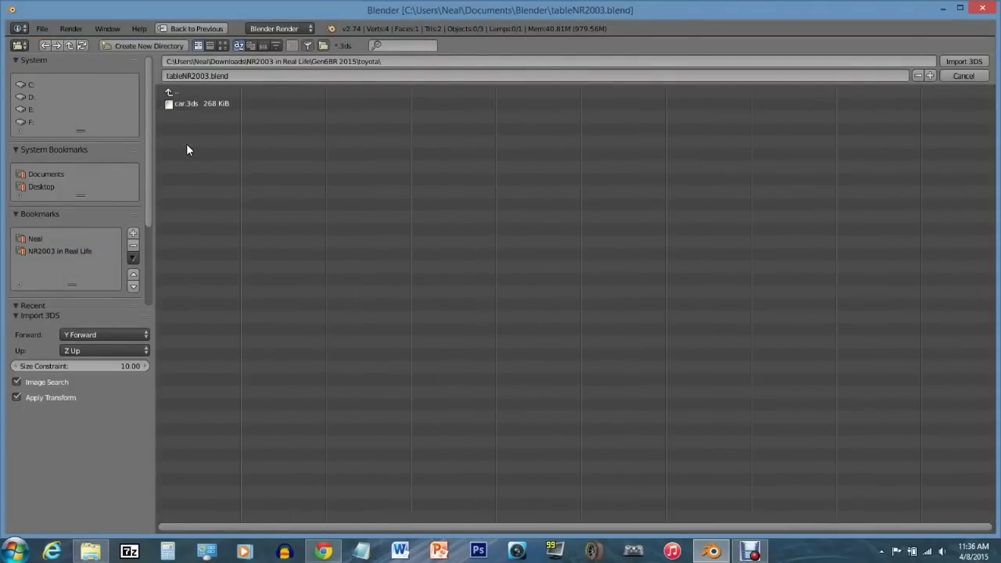
click(186, 103)
click(968, 62)
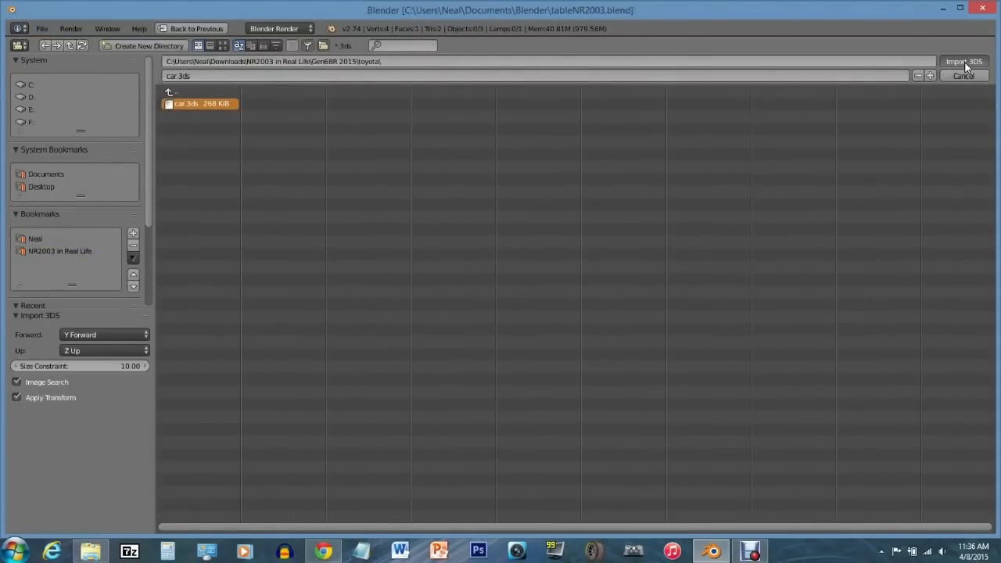
Select the imported car's $dummy_node parent and scale it uniformly to 0.330
scroll(483, 253, down, 6)
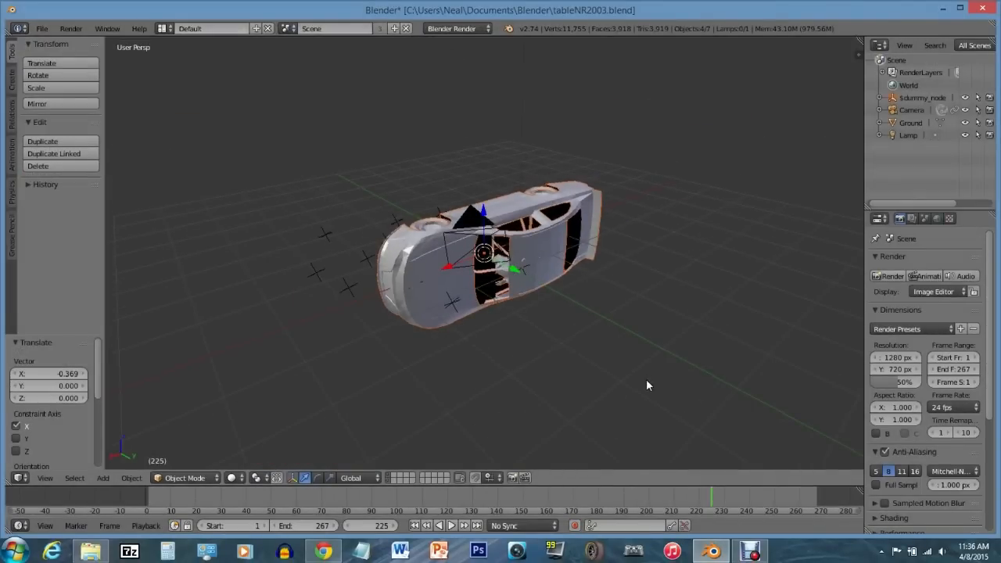
key(KP_6)
key(KP_6)
key(KP_6)
key(KP_6)
key(KP_6)
key(KP_6)
key(KP_6)
key(KP_6)
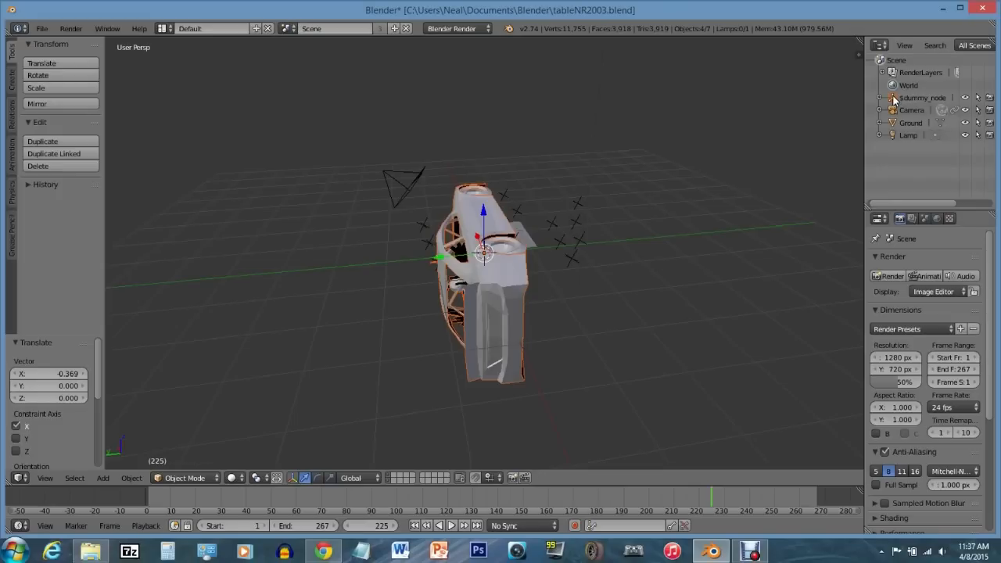
click(923, 98)
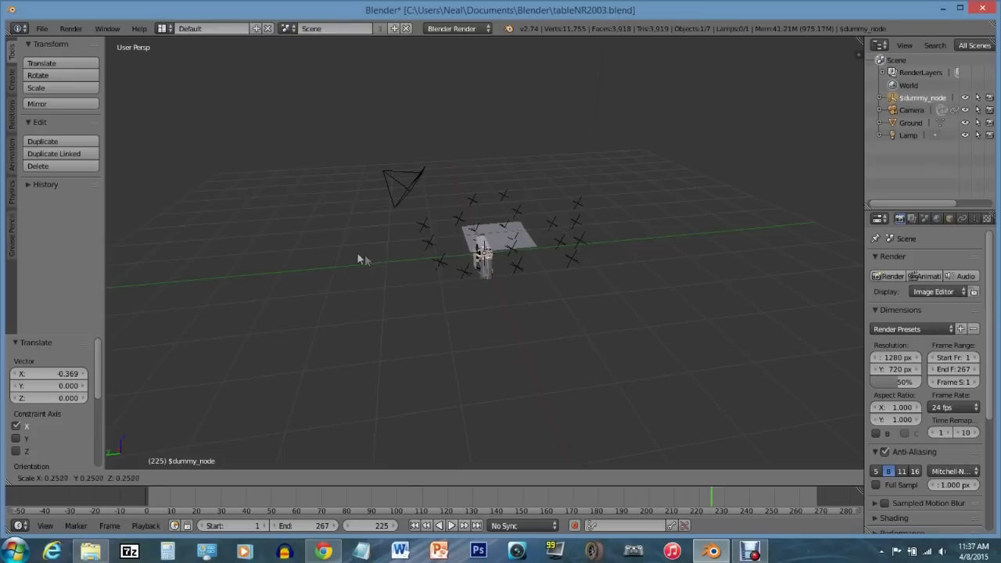
click(328, 252)
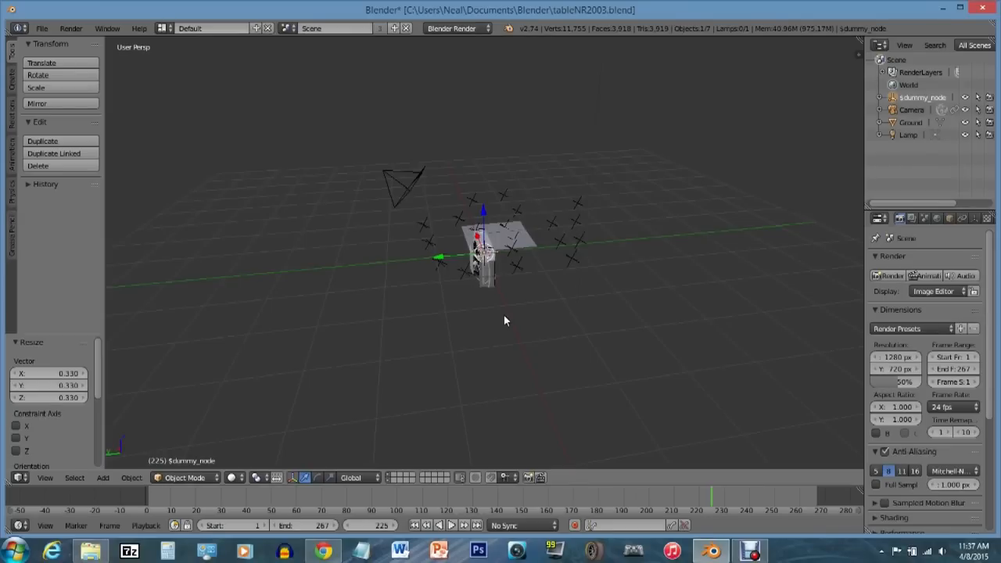
Trackball-rotate the car by about -84.8° and -43.5° to set it upright on its wheels
scroll(504, 320, up, 5)
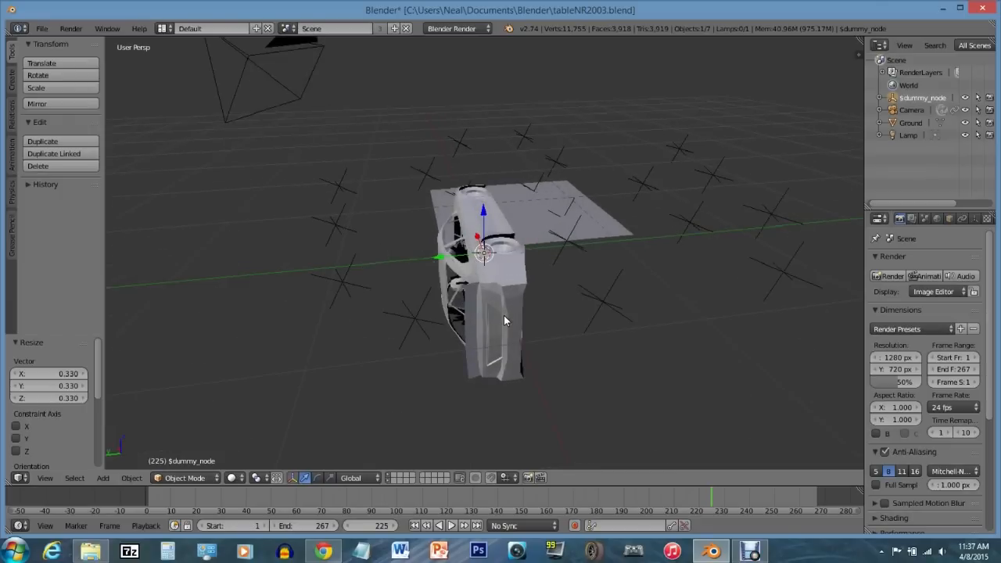
key(KP_6)
key(KP_6)
key(KP_6)
key(KP_6)
key(KP_6)
key(KP_6)
key(KP_6)
key(KP_6)
key(KP_6)
key(KP_6)
key(KP_6)
key(KP_6)
key(KP_6)
key(KP_6)
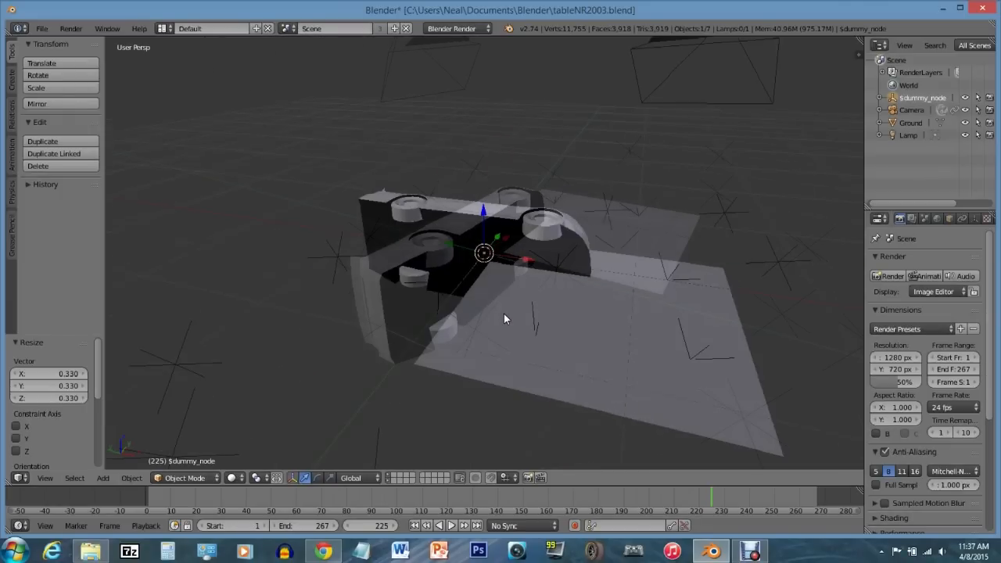
key(KP_6)
key(KP_6)
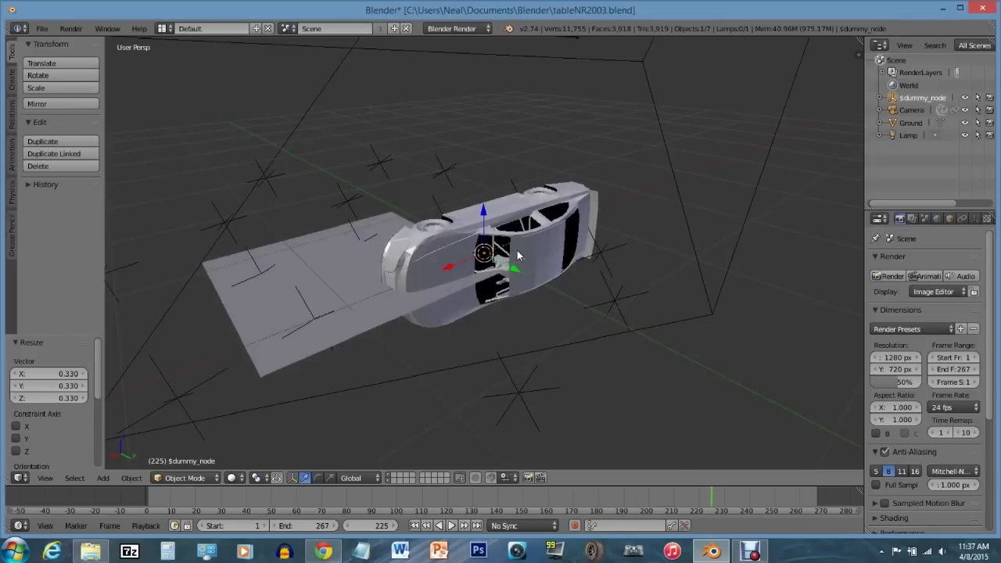
key(r)
key(r)
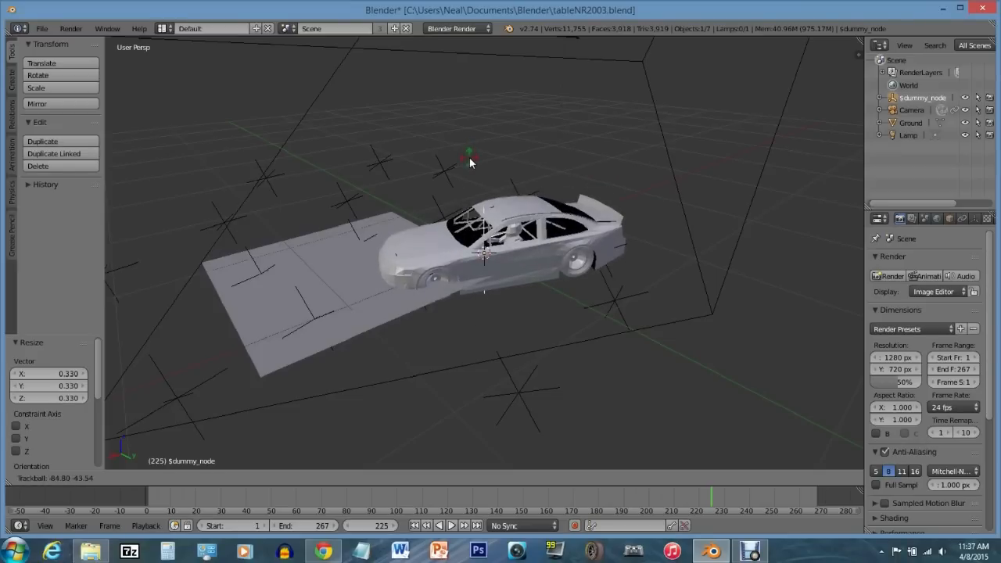
click(469, 159)
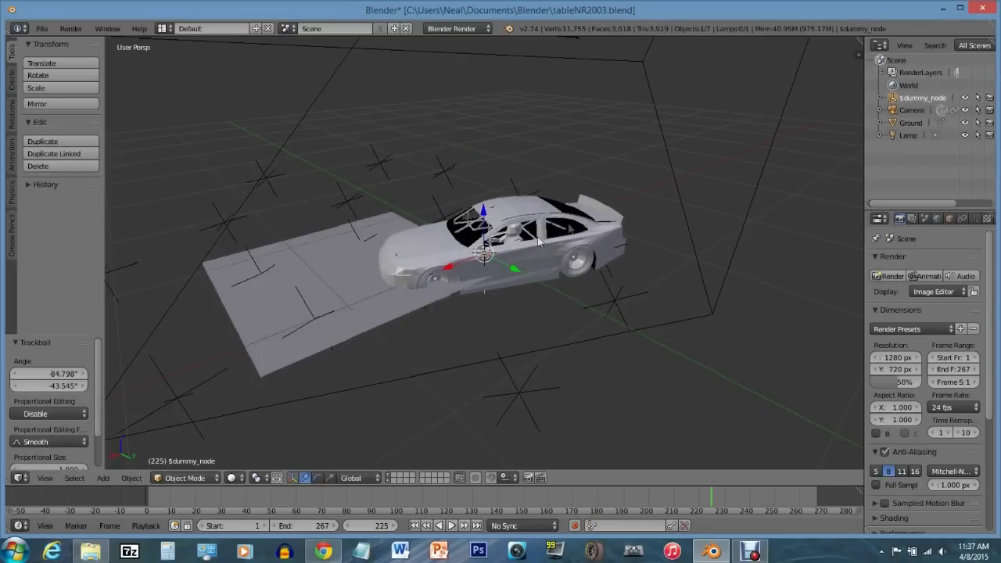
Position the car over the Ground plane, moving it about 0.93 along X, 0.132 along Z and -0.329 along Y
drag(449, 270, 317, 302)
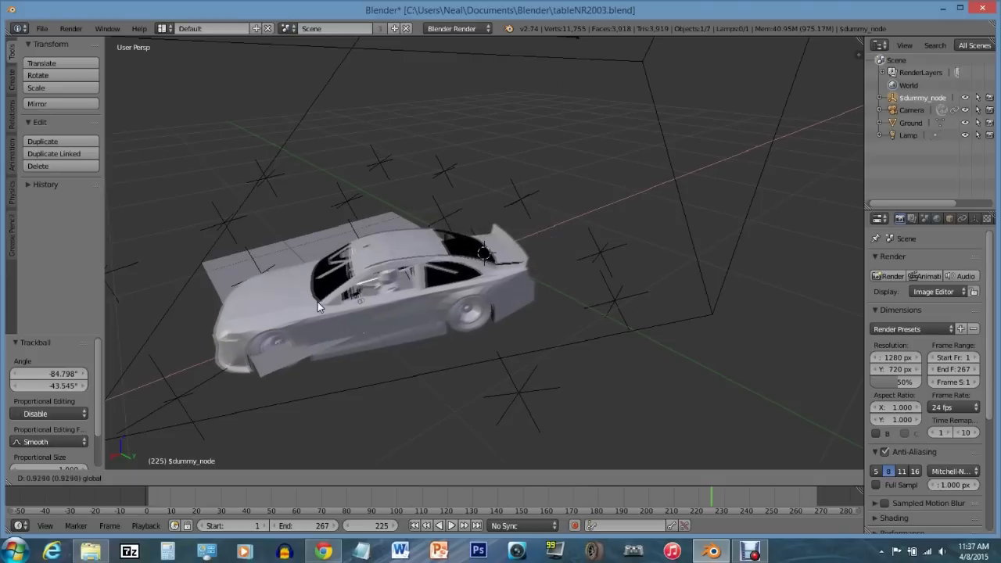
mouse_move(354, 269)
mouse_down()
mouse_move(349, 245)
mouse_move(350, 265)
mouse_up()
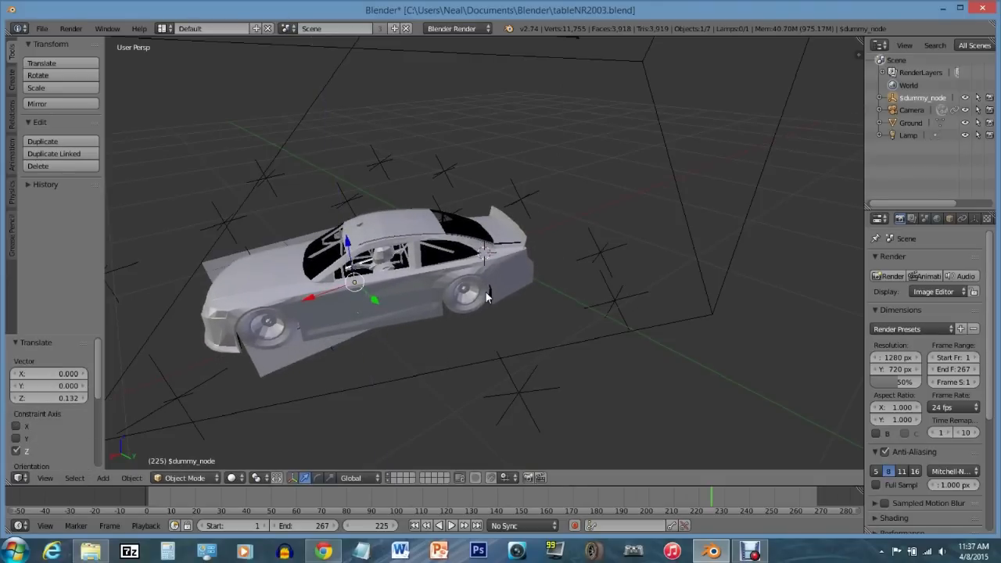
key(KP_0)
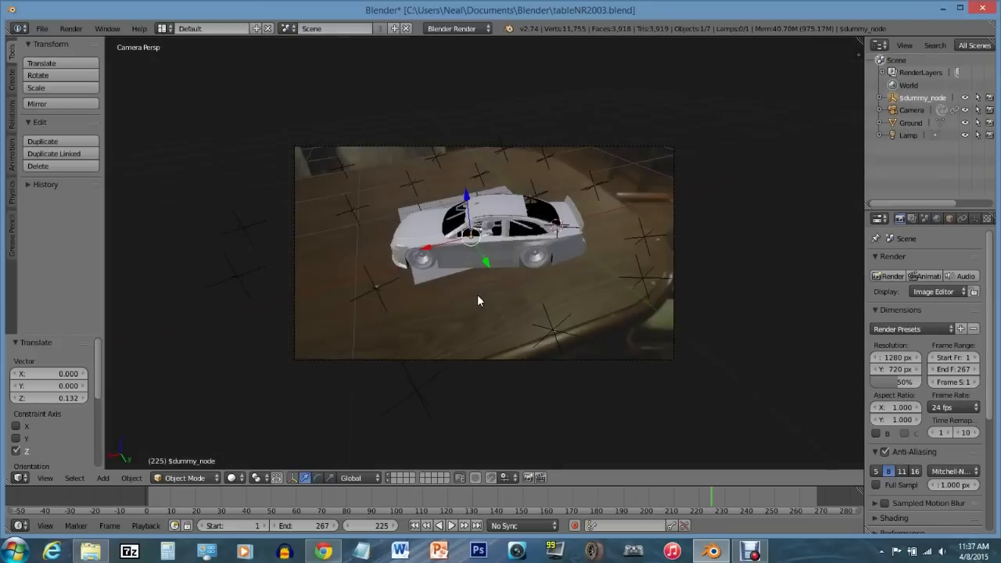
drag(485, 266, 475, 251)
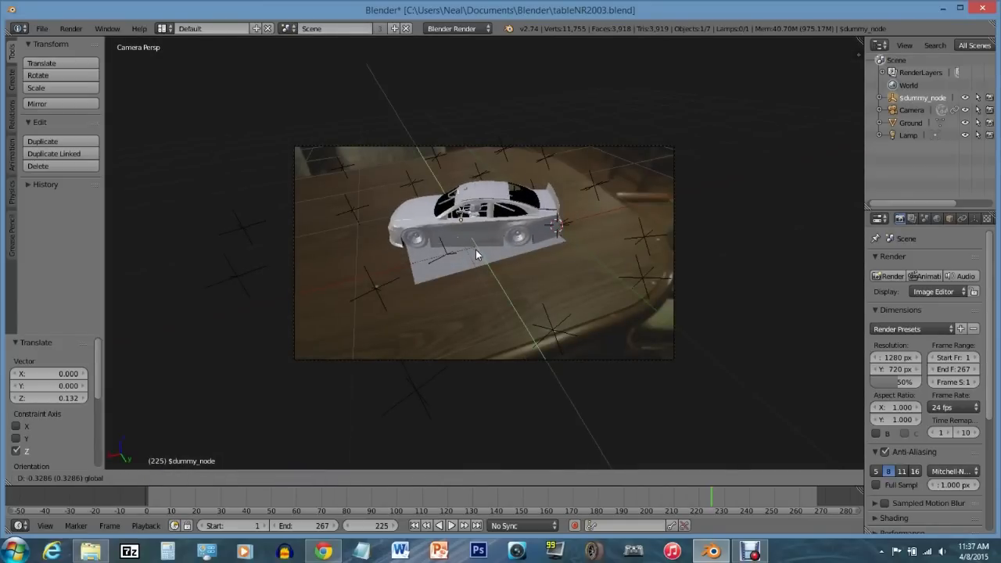
drag(475, 249, 475, 249)
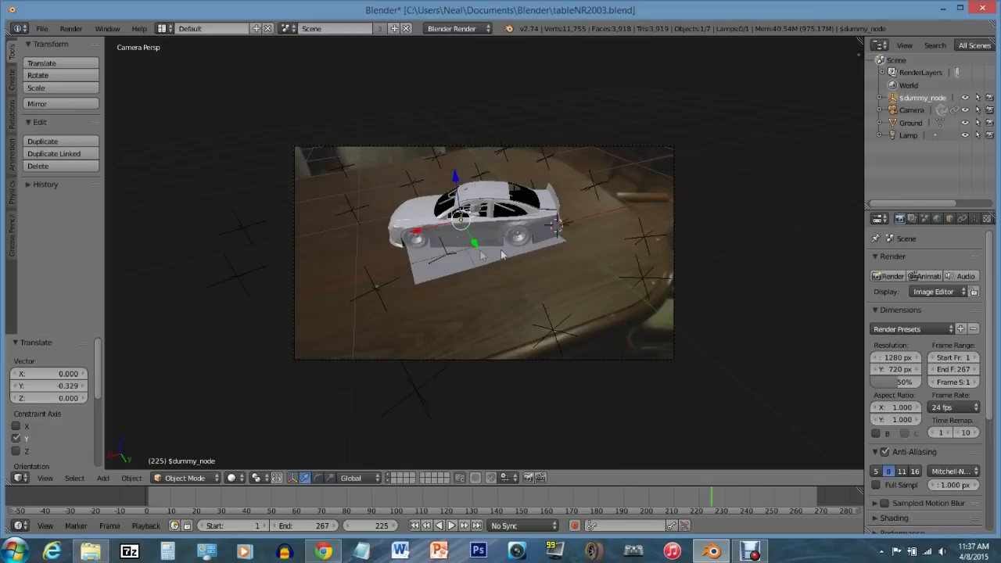
Examine how the car sits relative to the Ground plane from low side and front angles outside the camera view
key(KP_0)
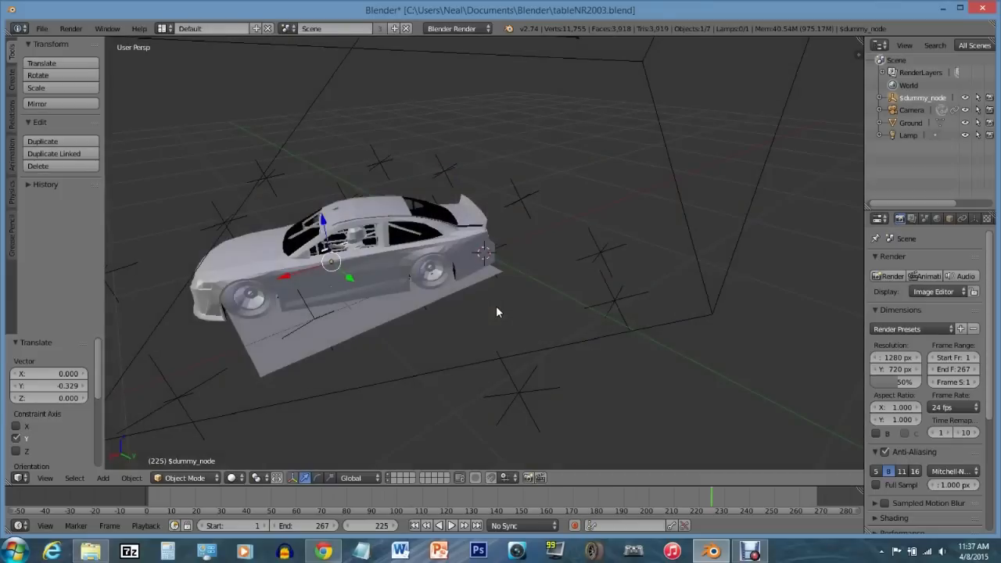
key(KP_2)
key(KP_2)
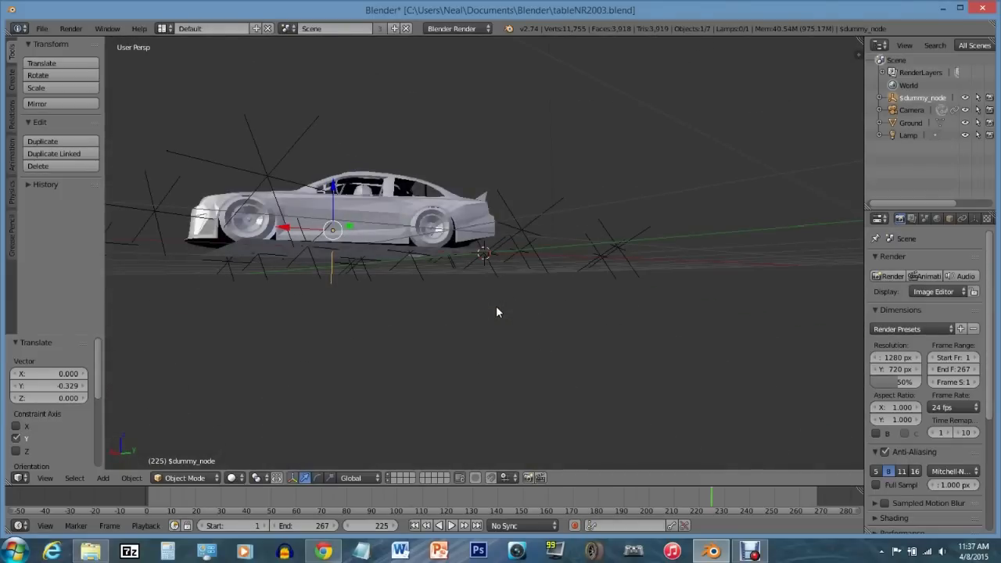
key(KP_8)
key(KP_8)
key(KP_2)
key(KP_2)
key(KP_5)
key(KP_5)
key(KP_8)
key(KP_8)
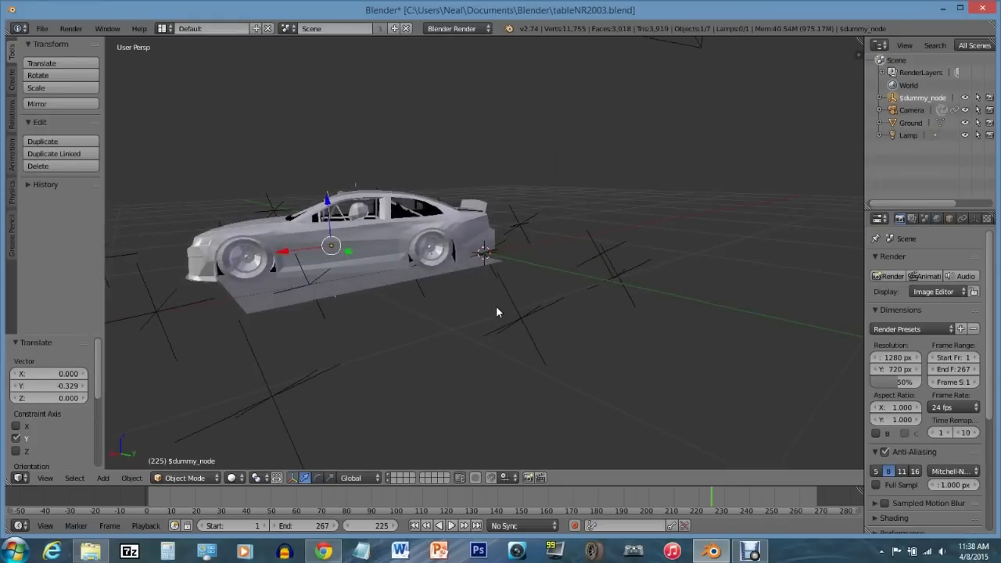
key(KP_2)
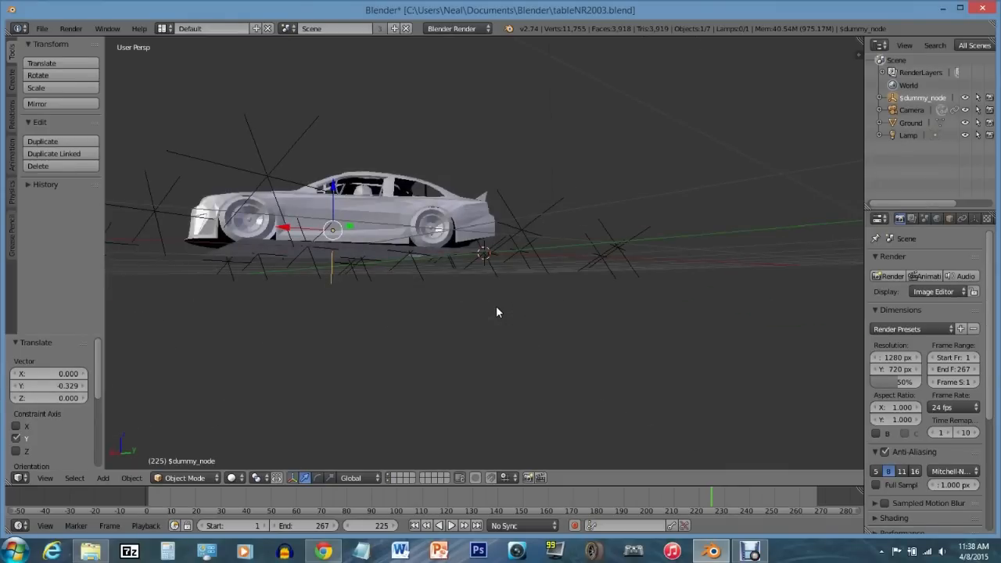
key(KP_4)
key(KP_4)
key(KP_4)
key(KP_4)
key(KP_4)
key(KP_4)
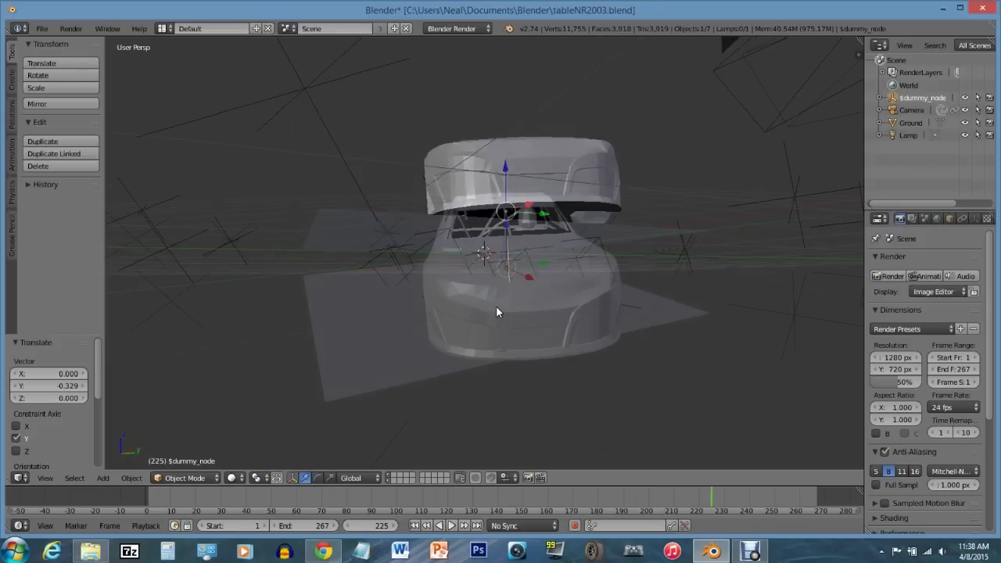
key(KP_8)
key(KP_2)
key(KP_2)
key(KP_2)
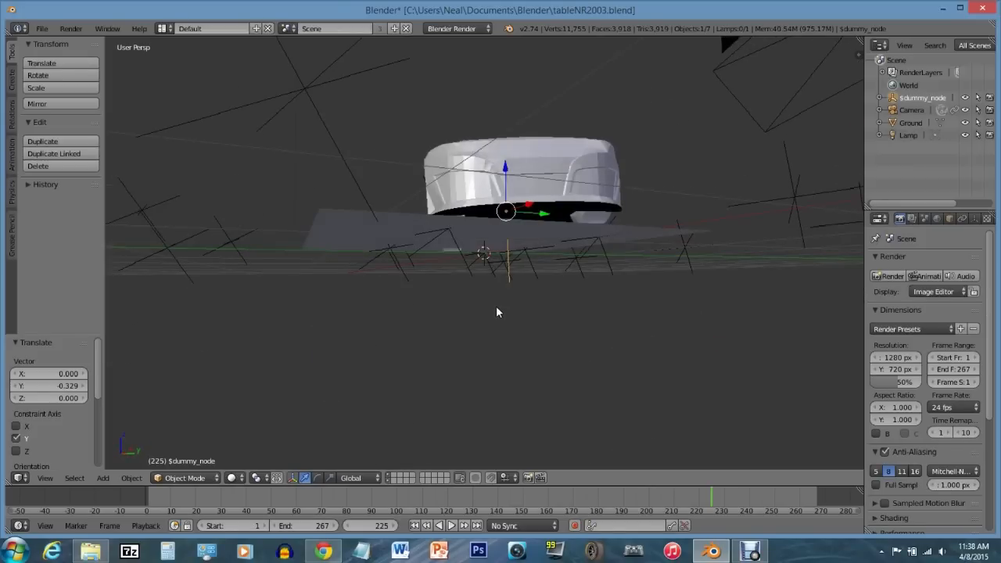
key(KP_8)
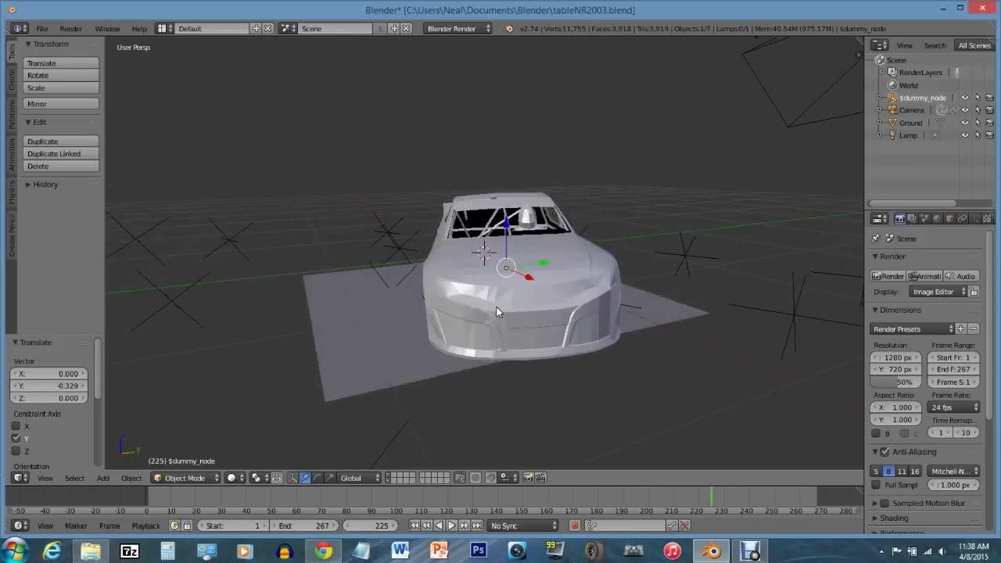
Level the car from its opposite side with a small trackball rotation of about -1.7° and 2.3°
key(KP_4)
key(KP_4)
key(KP_4)
key(KP_4)
key(KP_4)
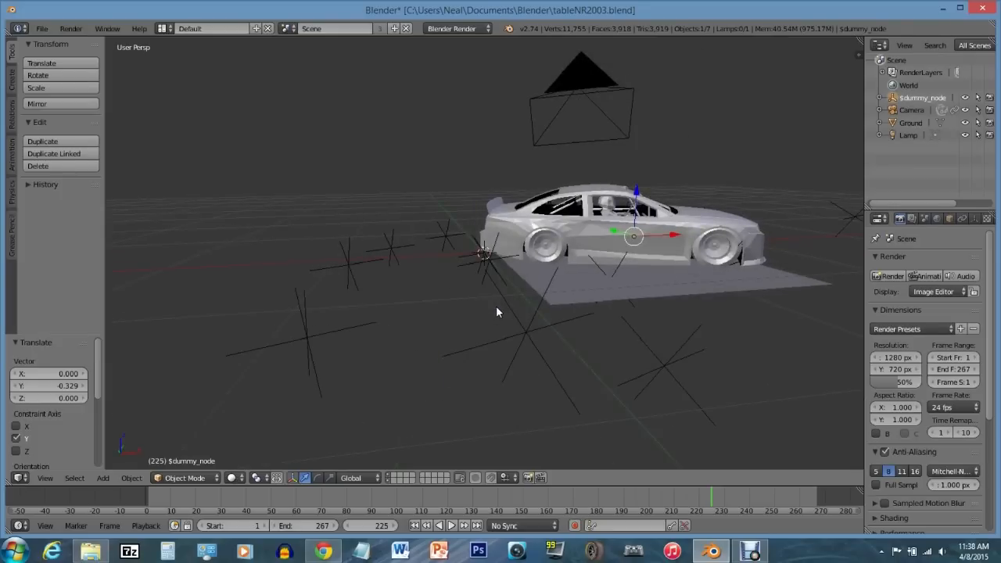
key(r)
key(r)
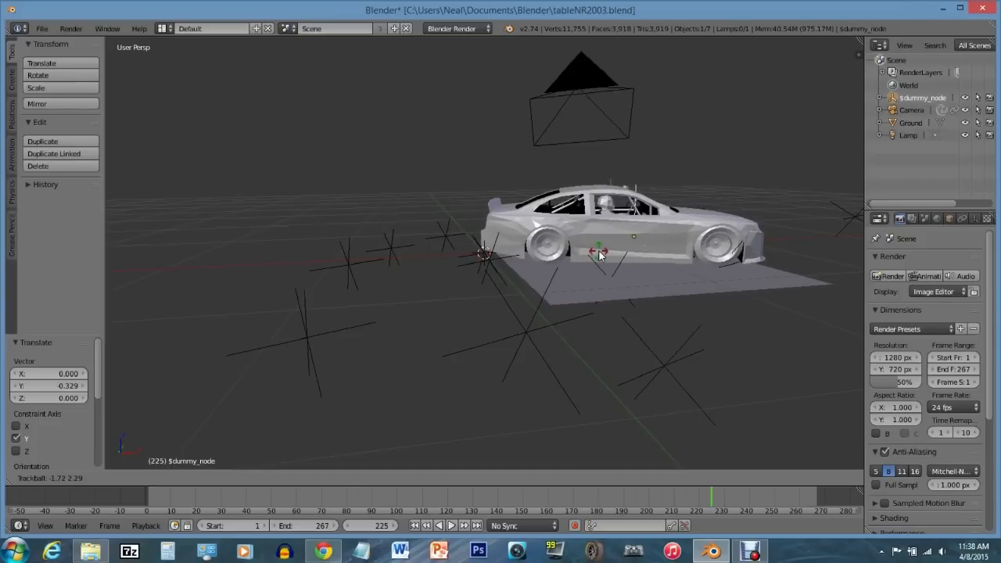
click(600, 255)
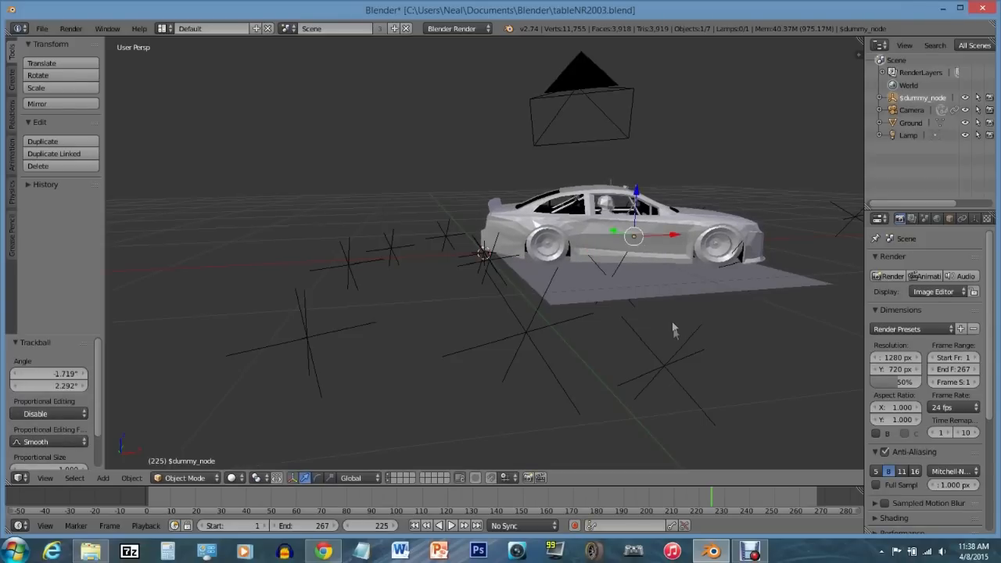
Inspect the car's wheels and body alignment with the Ground plane from close up, around the side and front
scroll(678, 304, up, 3)
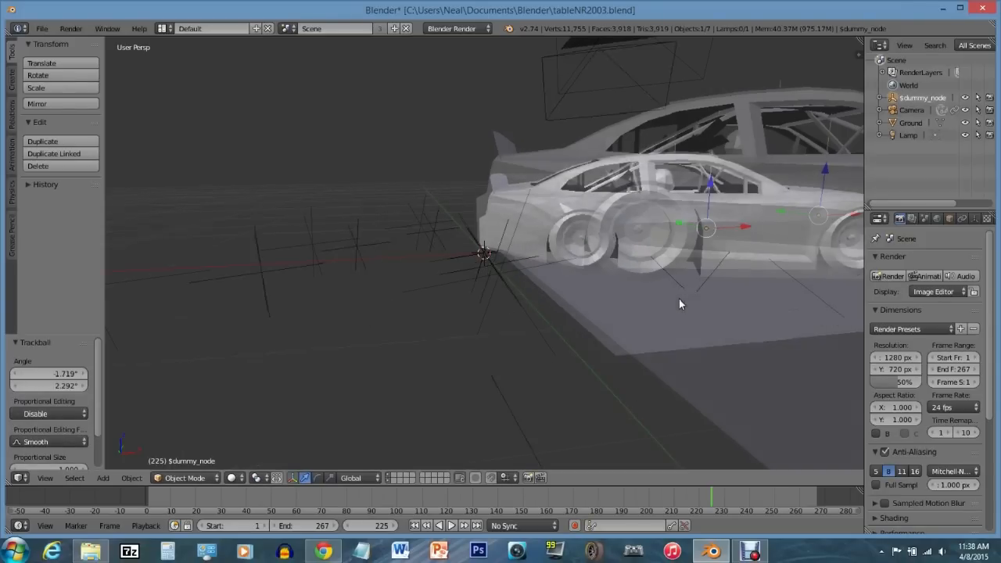
scroll(680, 301, down, 2)
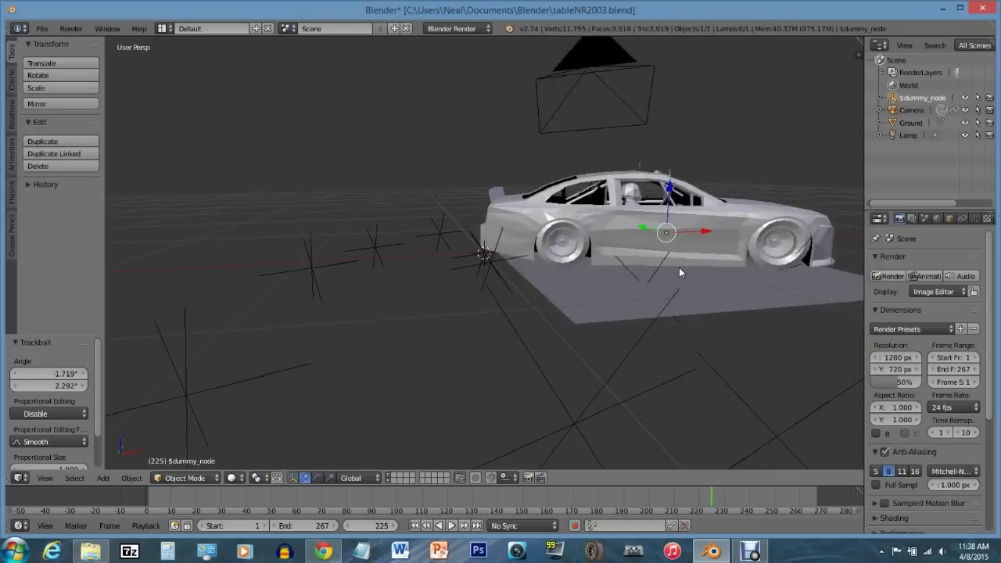
key(KP_6)
key(KP_6)
key(KP_6)
key(KP_6)
key(KP_6)
key(KP_6)
key(KP_6)
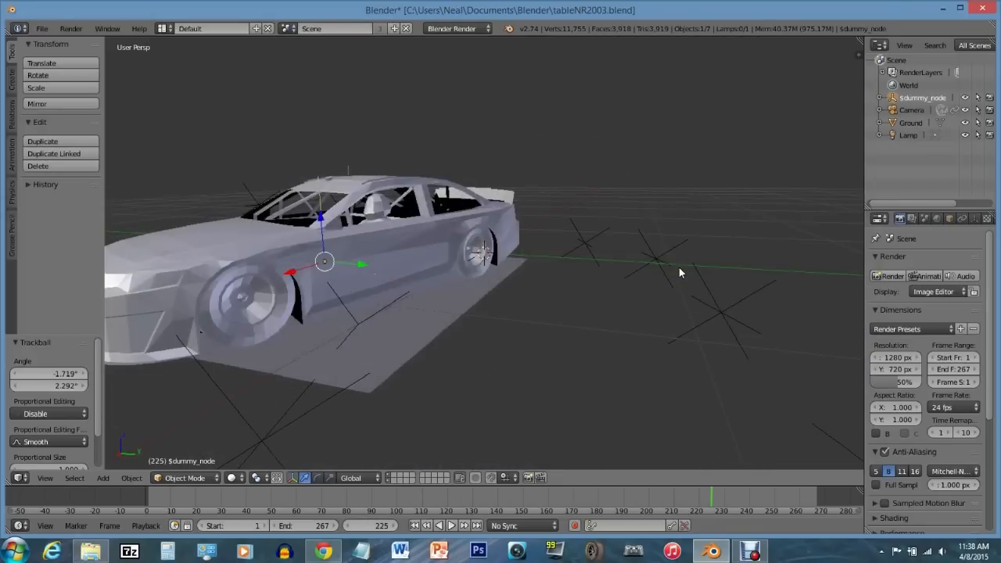
key(KP_6)
key(KP_6)
key(KP_6)
key(KP_6)
key(KP_6)
key(KP_6)
key(KP_6)
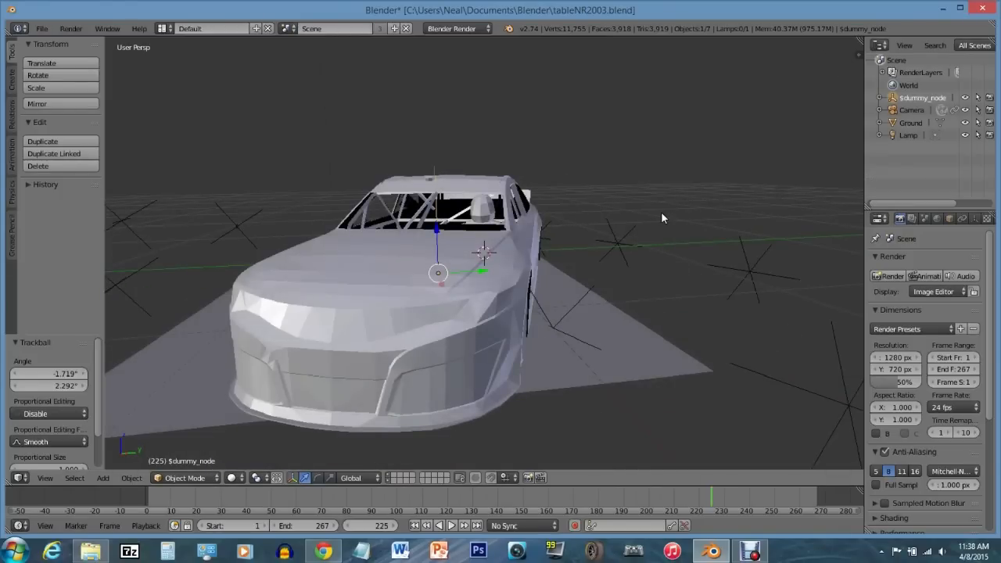
scroll(661, 211, down, 4)
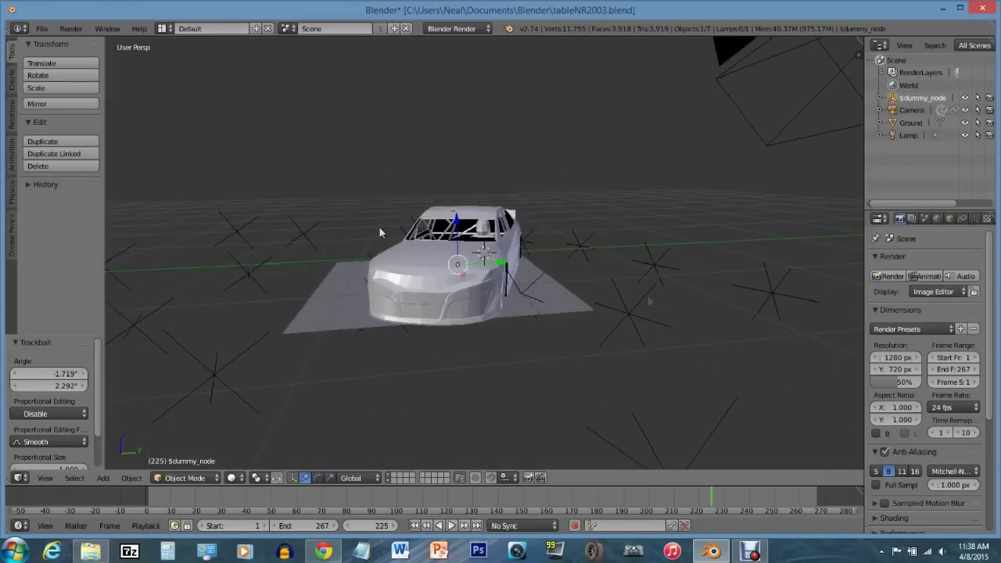
Enlarge the Ground plane uniformly to about 1.493 times its size so it extends well beyond the car
click(912, 124)
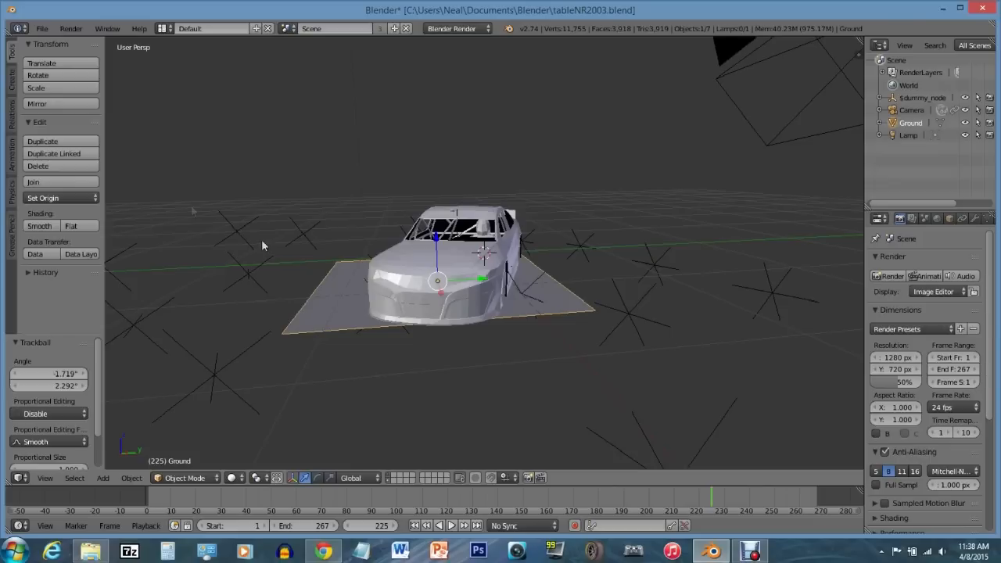
click(56, 87)
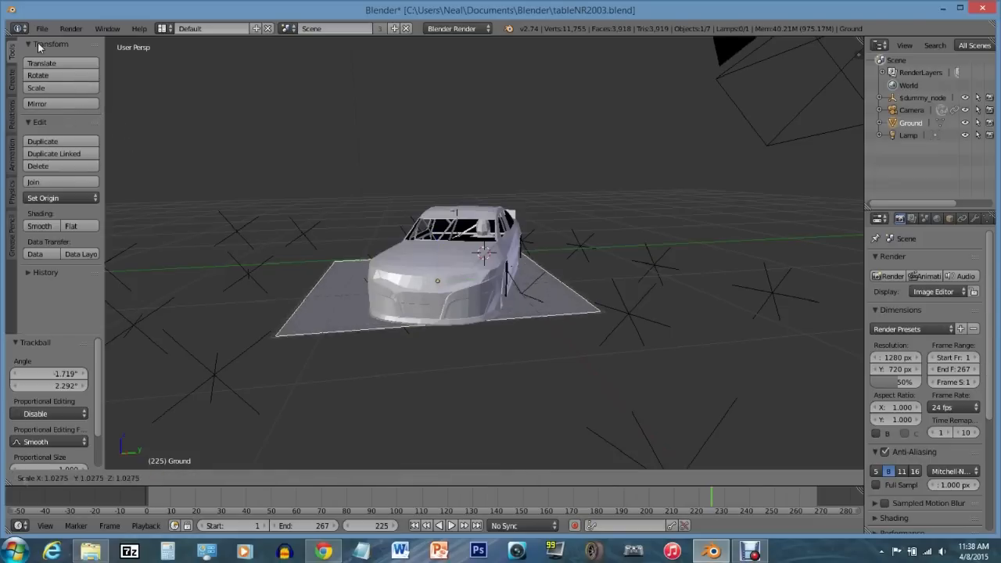
click(762, 368)
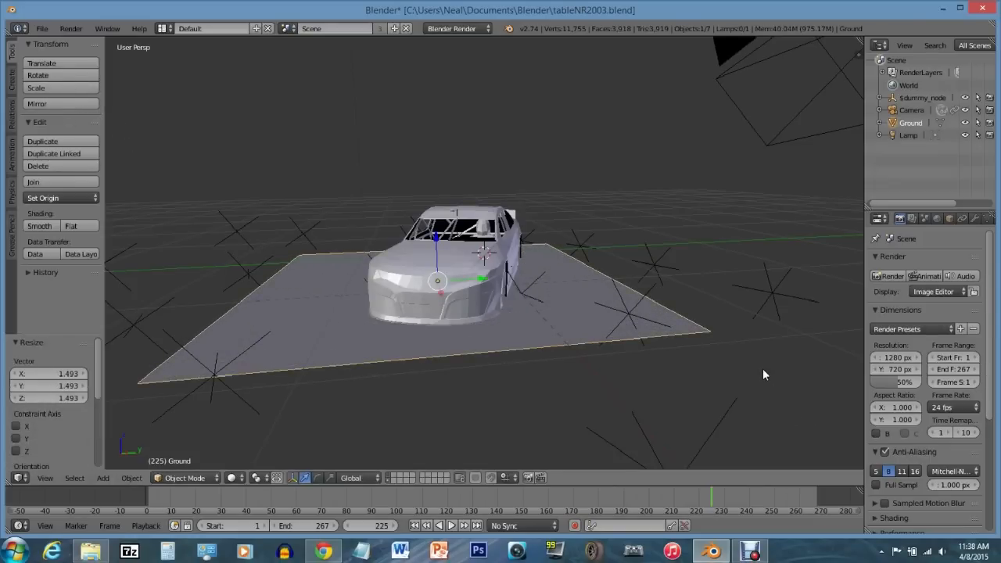
Check through the camera, at frames across the whole clip, how the car and the Ground plane follow the tabletop footage
key(KP_0)
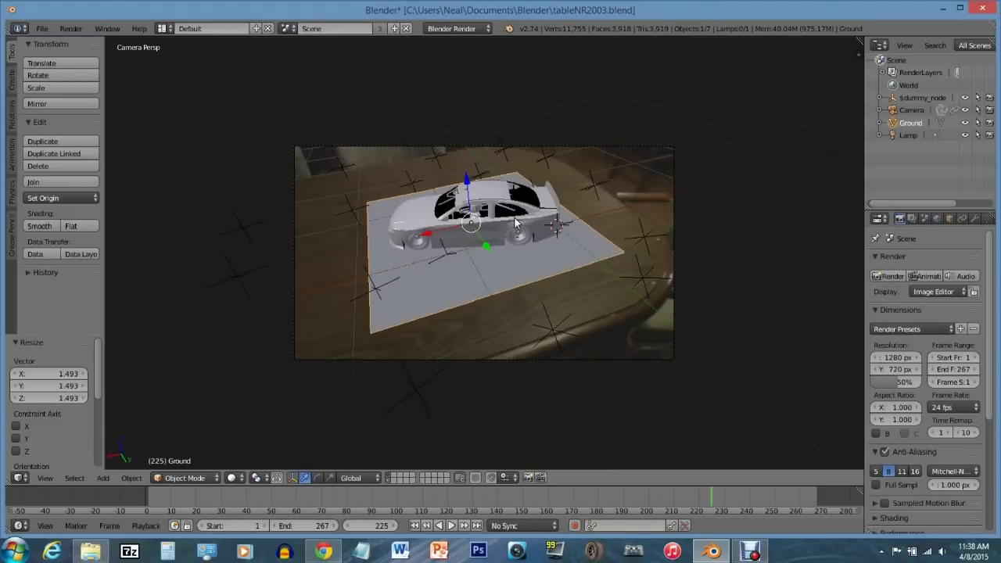
key(Left)
key(Left)
key(Left)
key(Left)
key(Left)
key(Left)
key(Left)
key(Left)
key(Left)
key(Left)
key(Left)
key(Left)
key(Left)
key(Left)
key(Left)
key(Left)
key(Left)
key(Left)
key(Left)
key(Left)
key(Left)
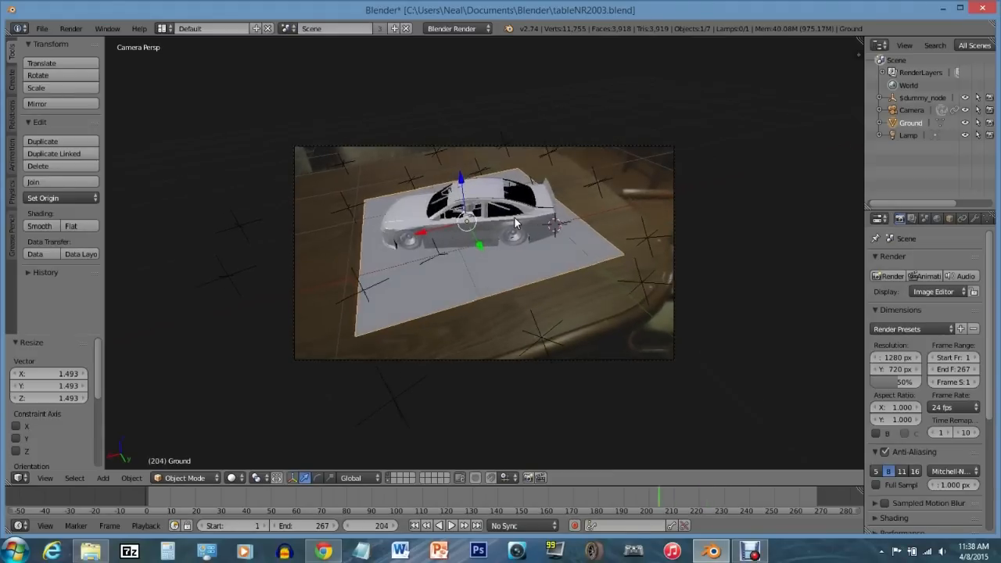
key(Left)
key(Left)
key(Left)
key(Left)
key(Left)
key(Left)
key(Left)
key(Left)
key(Left)
key(Left)
key(Left)
key(Left)
key(Left)
key(Left)
key(Left)
key(Left)
key(Left)
key(Left)
key(Left)
key(Left)
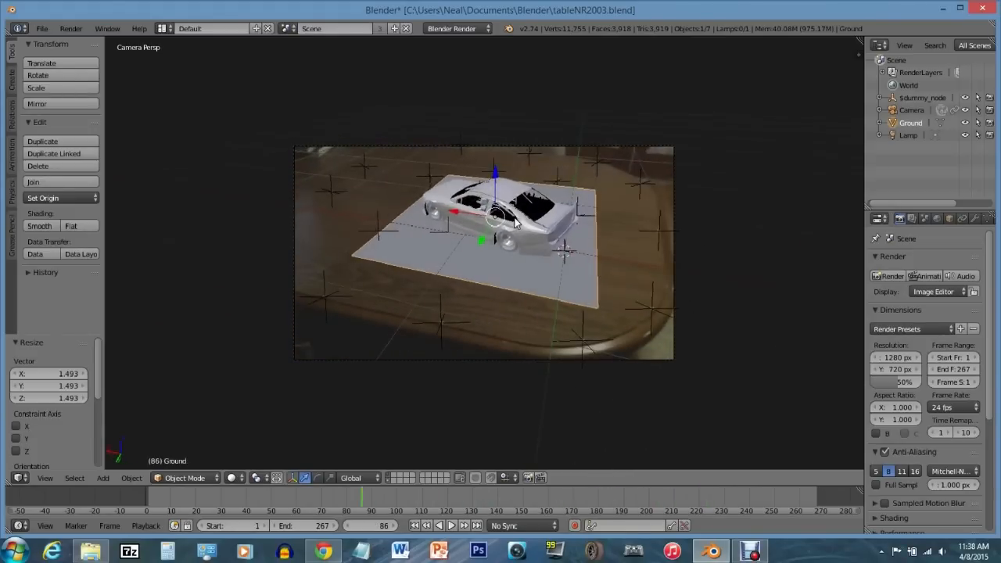
key(Right)
key(Right)
key(Right)
key(Right)
key(Right)
key(Right)
key(Right)
key(Right)
key(Right)
key(Right)
key(Right)
key(Right)
key(Right)
key(Right)
key(Right)
key(Right)
key(Right)
key(Right)
key(Right)
key(Right)
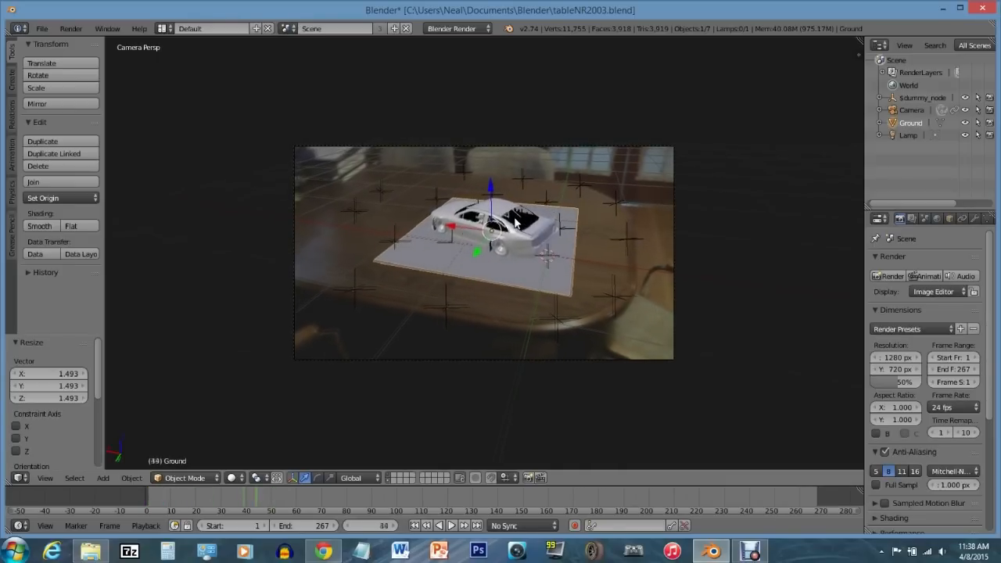
key(Right)
key(Right)
key(Right)
key(Right)
key(Right)
key(Right)
key(Right)
key(Right)
key(Right)
key(Right)
key(Right)
key(Right)
key(Right)
key(Right)
key(Right)
key(Right)
key(Right)
key(Right)
key(Right)
key(Right)
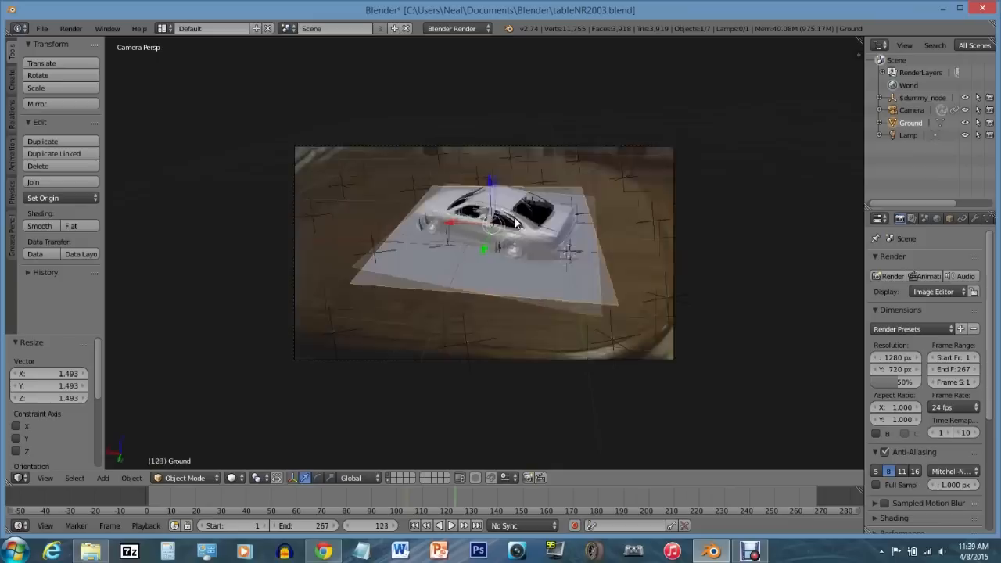
key(Right)
key(Right)
key(Right)
key(Right)
key(Right)
key(Right)
key(Right)
key(Right)
key(Right)
key(Right)
key(Right)
key(Right)
key(Right)
key(Right)
key(Right)
key(Right)
key(Right)
key(Right)
key(Right)
key(Right)
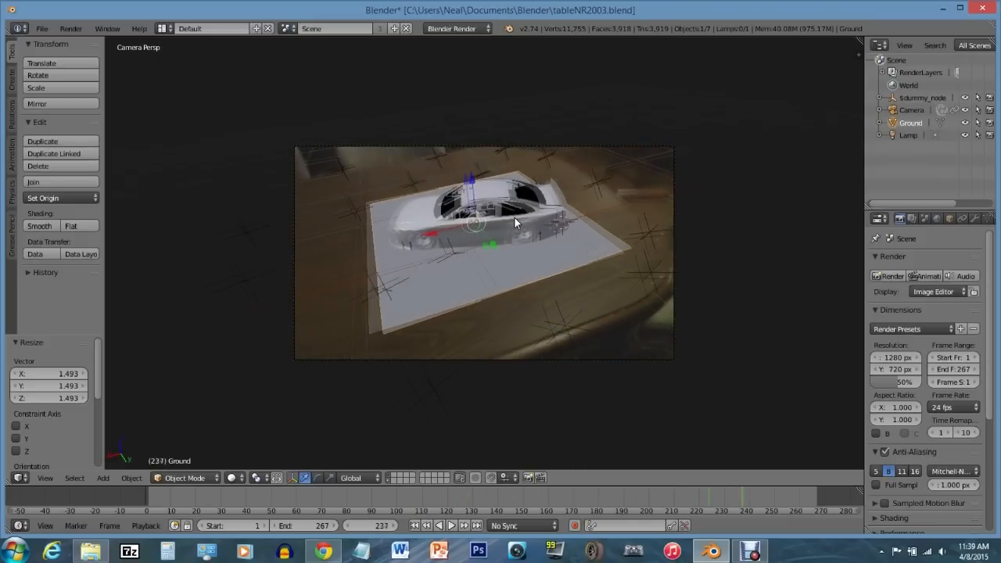
key(Right)
key(Right)
key(Right)
key(Right)
key(Right)
key(Right)
key(Right)
key(Right)
key(Right)
key(Right)
key(Right)
key(Right)
key(Right)
key(Right)
key(Right)
key(Right)
key(Right)
key(Right)
key(Right)
key(Right)
key(Left)
key(Left)
key(Left)
key(Left)
key(Left)
key(Left)
key(Left)
key(Left)
key(Left)
key(Left)
key(Left)
key(Left)
key(Left)
key(Left)
key(Left)
key(Left)
key(Left)
key(Left)
key(Left)
key(Left)
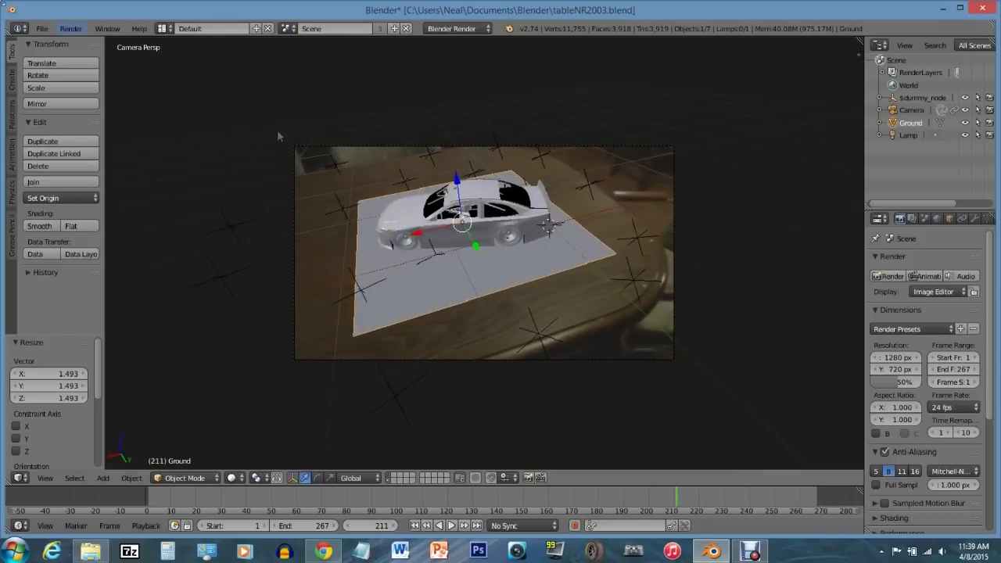
Save the blend file and render a still image of frame 211
click(41, 30)
click(60, 127)
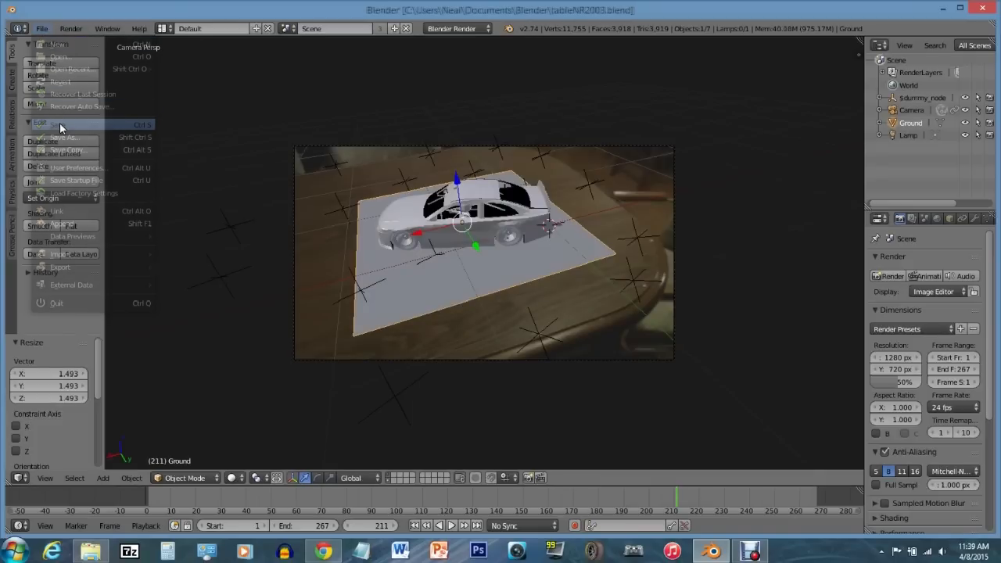
click(81, 30)
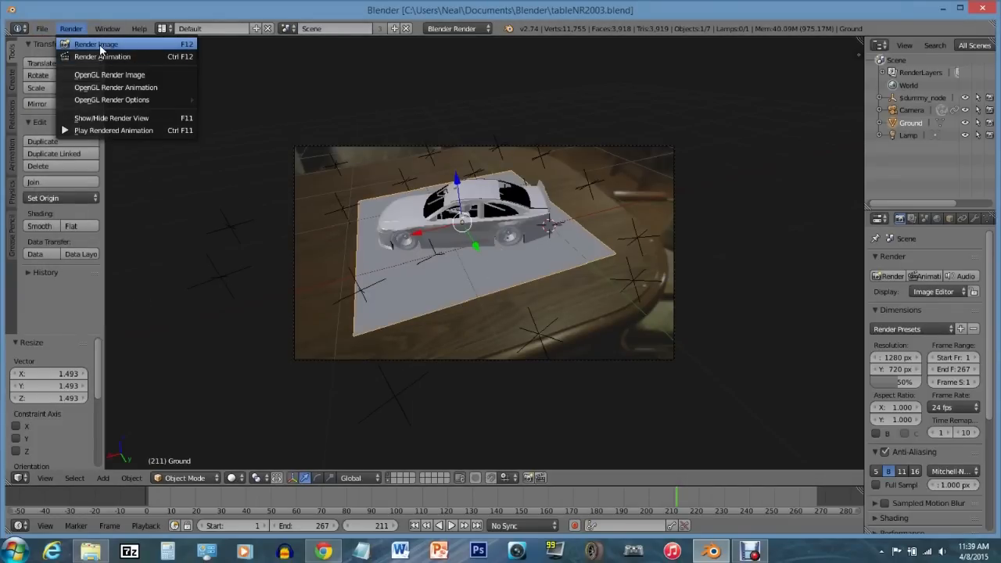
click(97, 45)
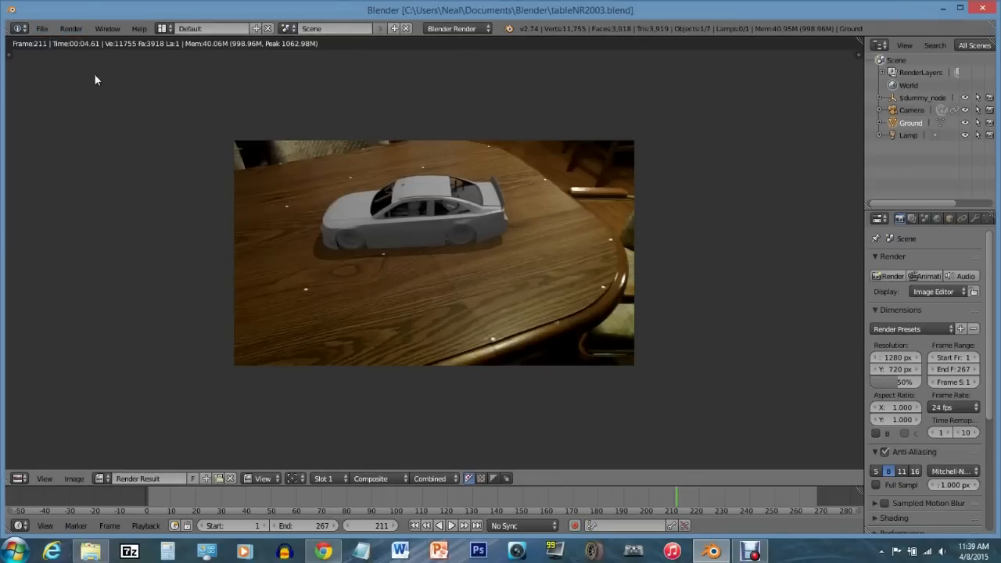
Return from the render result to the 3D scene, expand $dummy_node in the object list and widen the list to show full names
click(71, 29)
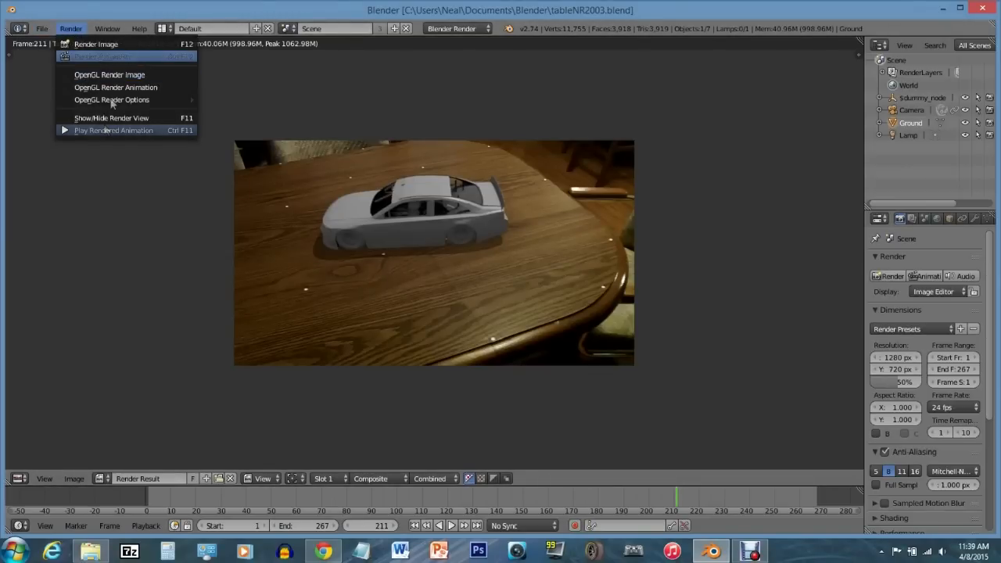
click(109, 118)
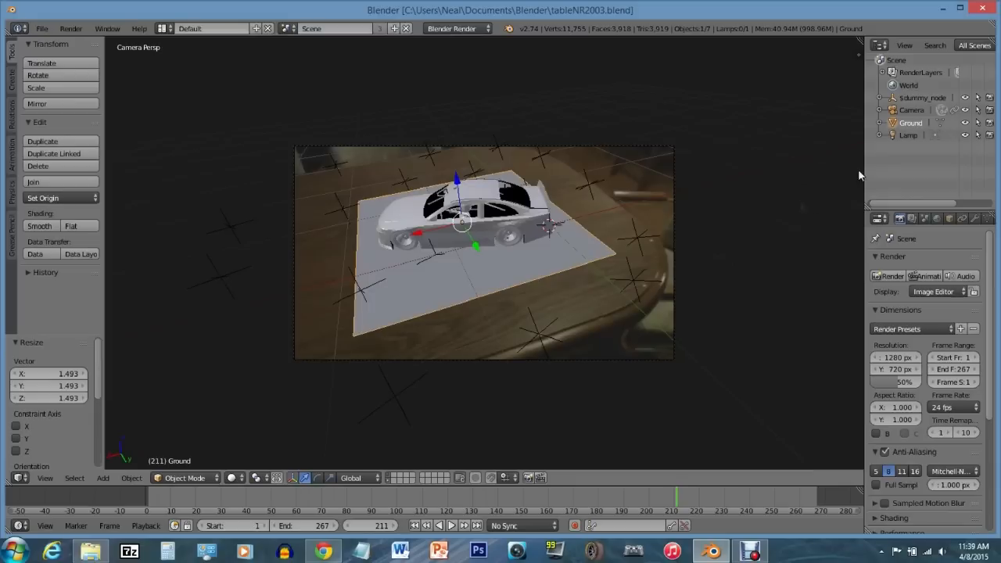
click(878, 97)
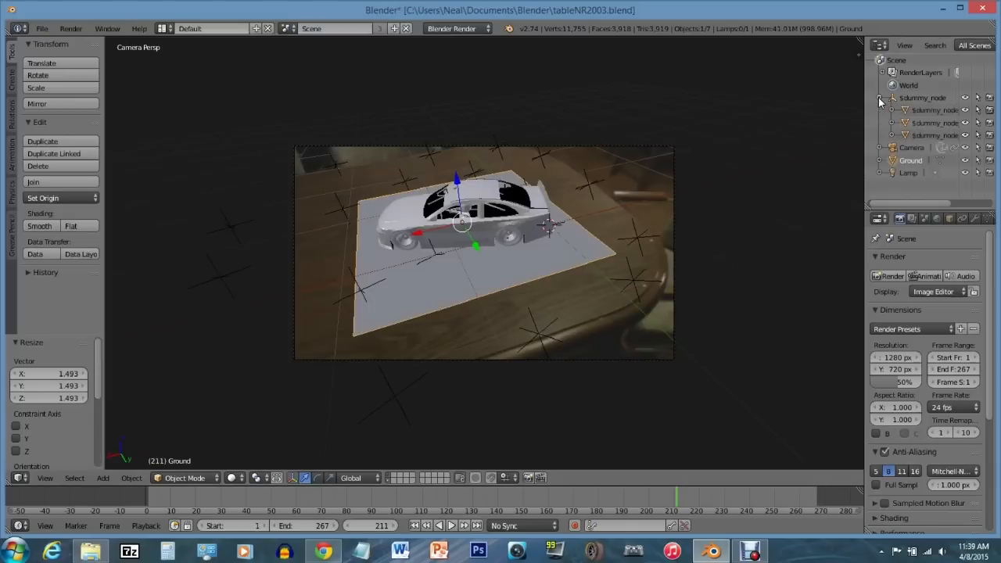
drag(860, 102, 778, 110)
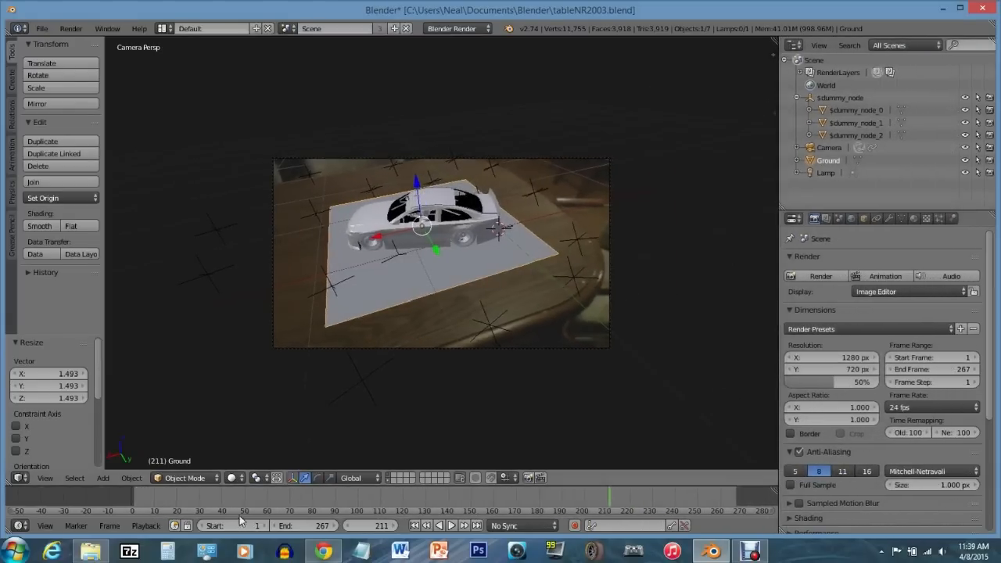
Switch to File Explorer and launch WinMip2 from the nested WinMip2v16 folder inside NR2003 in Real Life
click(90, 551)
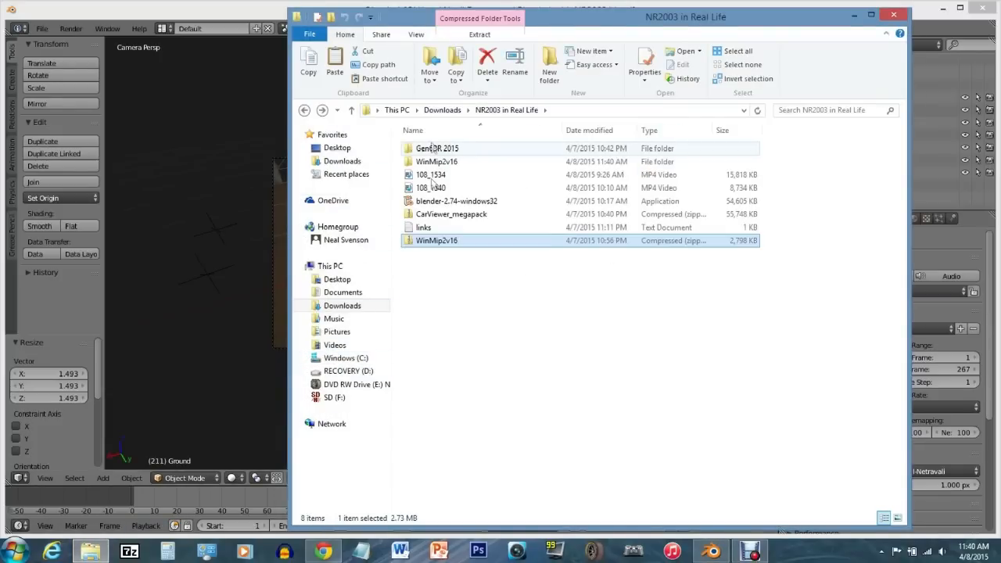
click(433, 161)
double_click(432, 162)
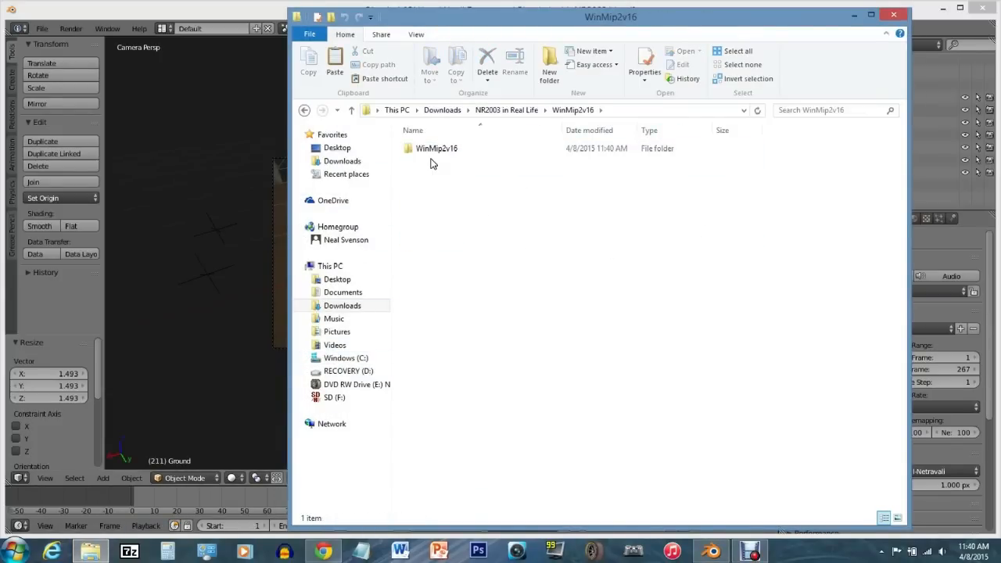
double_click(430, 152)
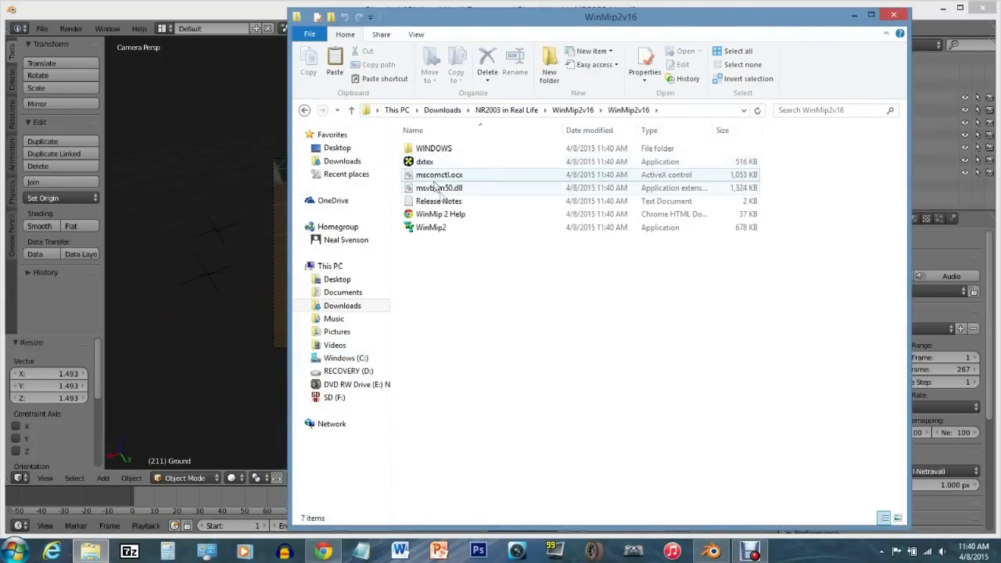
click(432, 229)
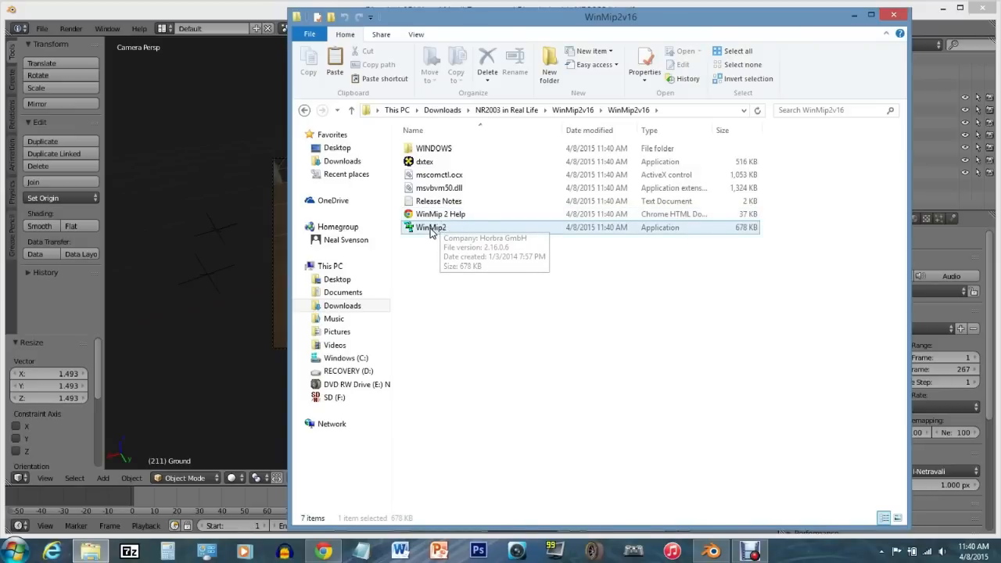
double_click(430, 229)
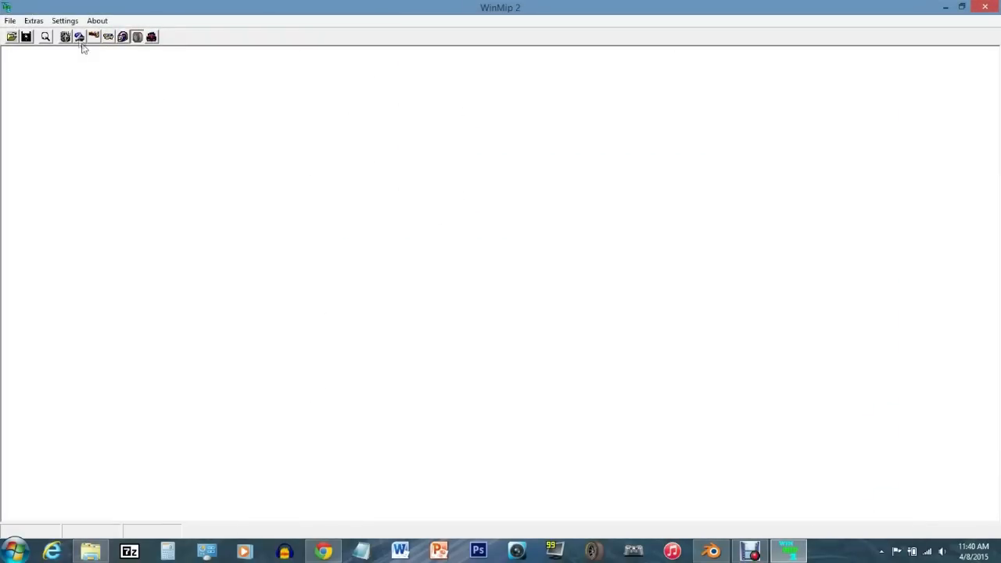
Open the car file mgrfx15_20b.cup.car from the series > Gen6BR > cars folder of NASCAR Racing 2003 Season
click(35, 22)
click(57, 63)
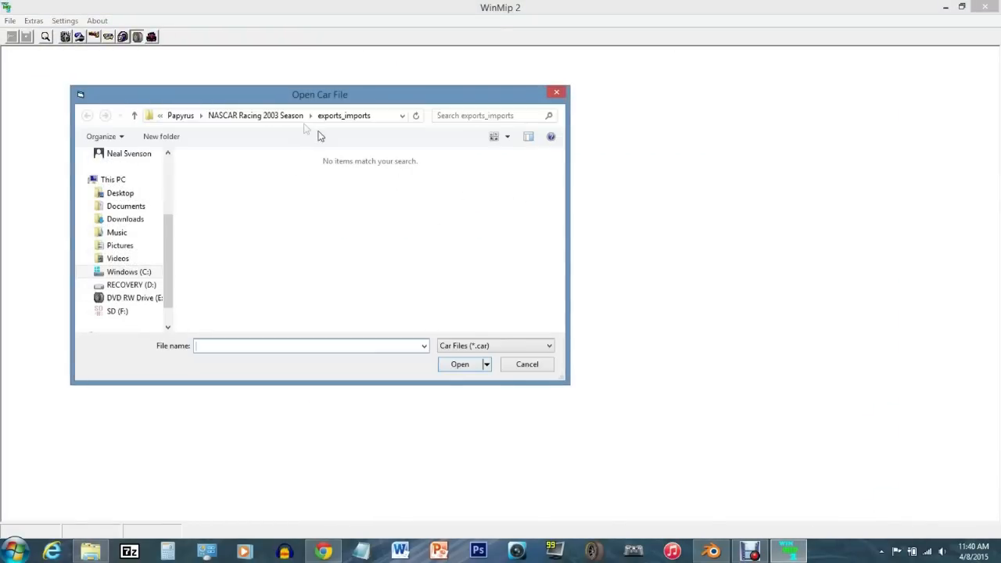
click(268, 117)
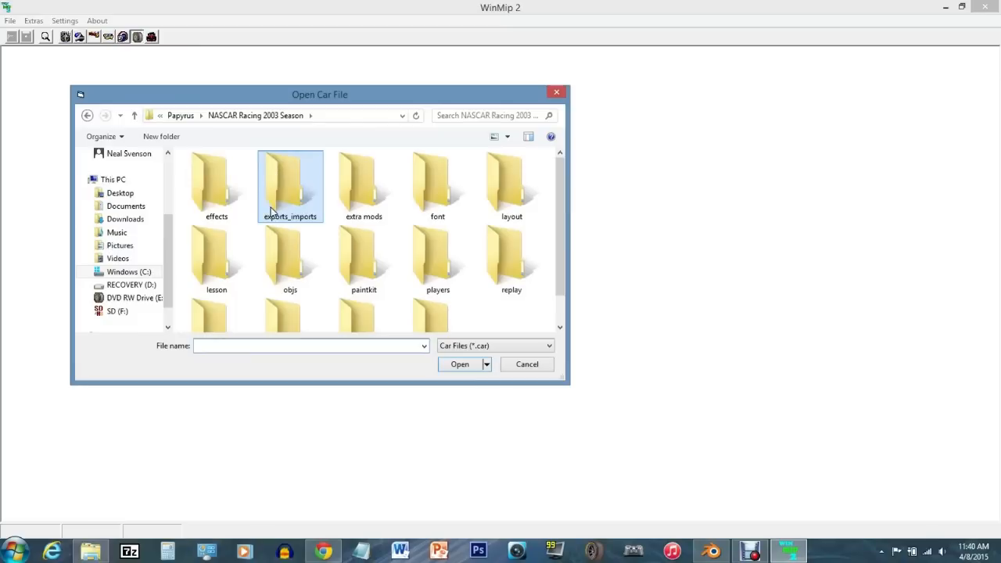
drag(558, 211, 559, 238)
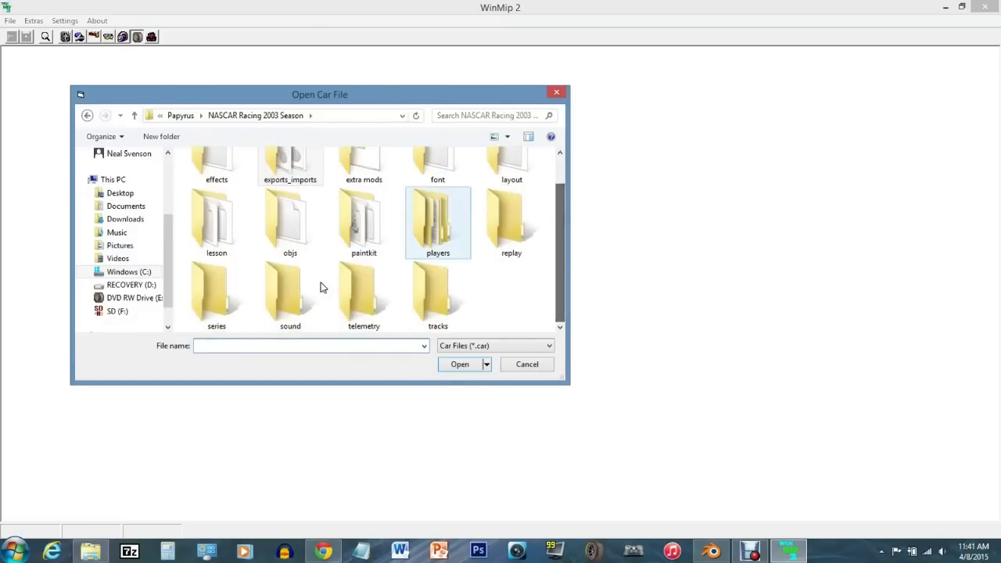
double_click(222, 303)
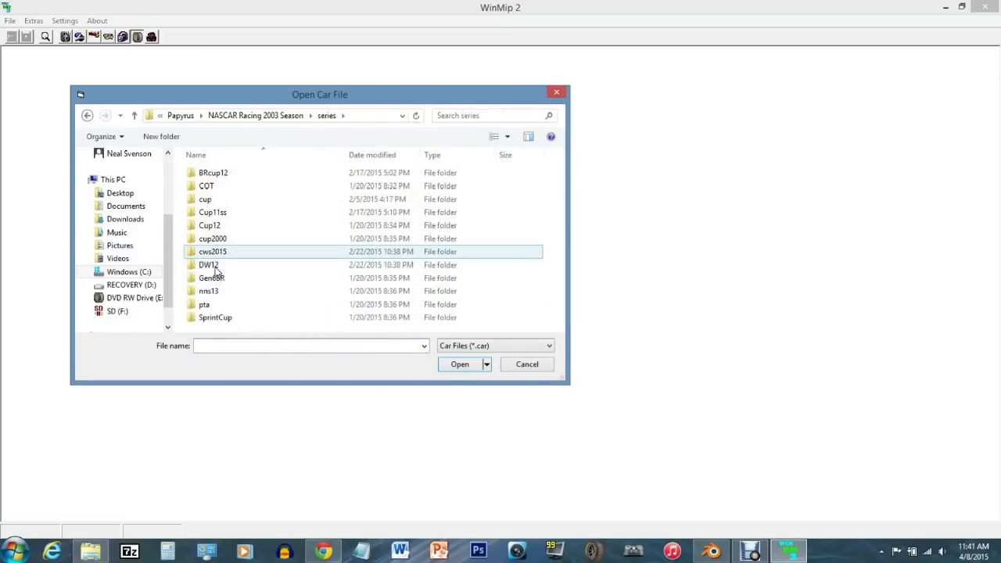
double_click(216, 278)
double_click(208, 175)
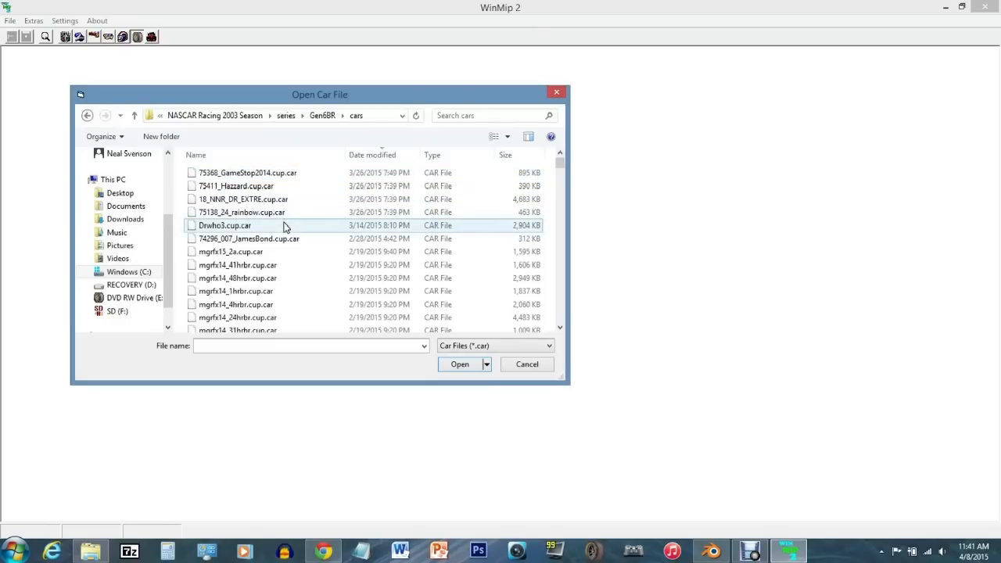
scroll(258, 308, down, 2)
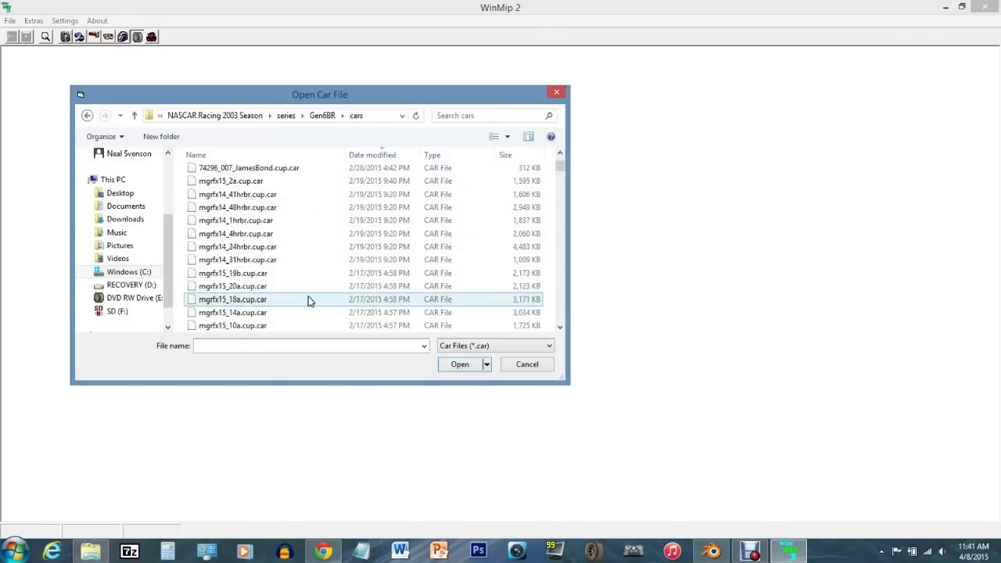
scroll(259, 306, down, 1)
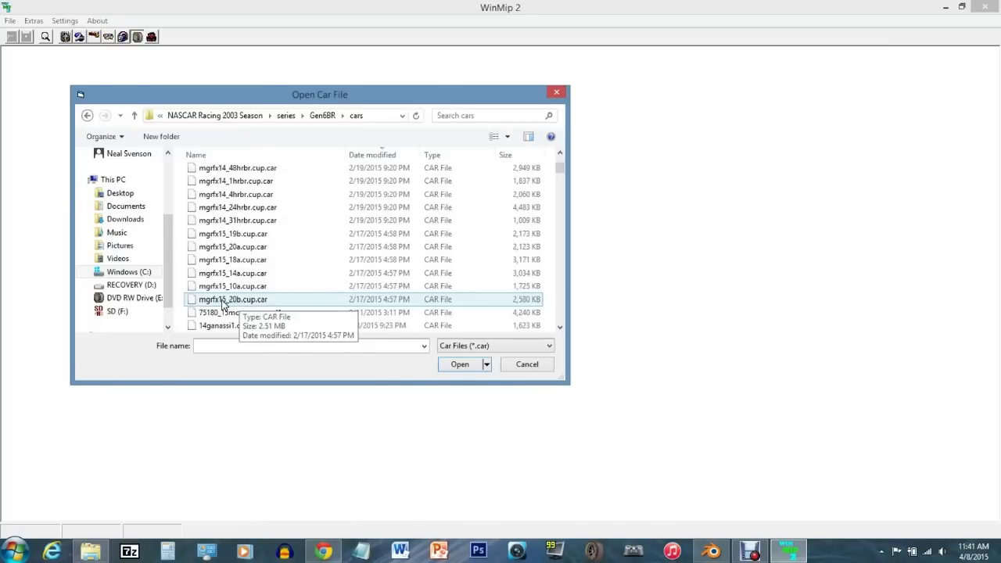
click(230, 302)
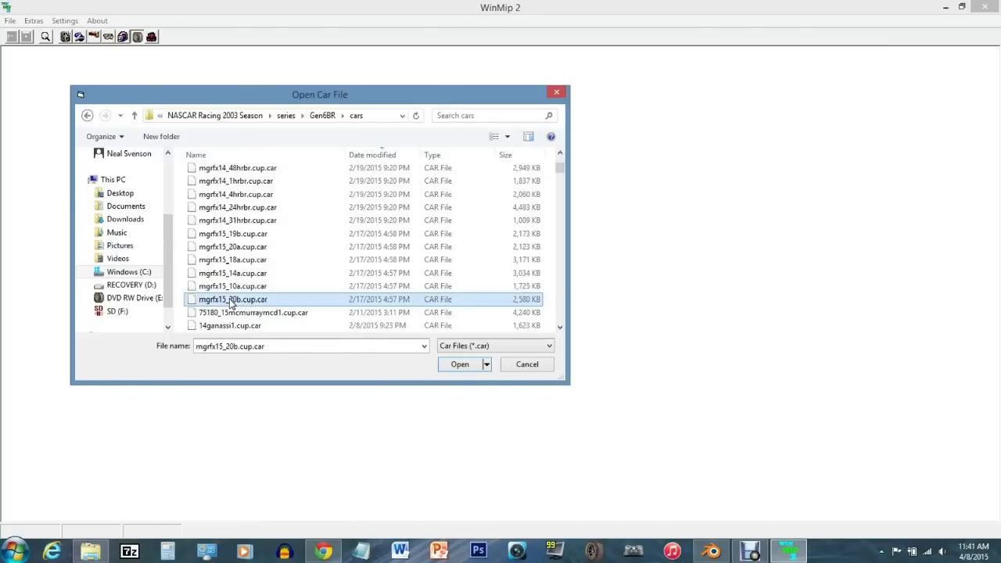
click(456, 366)
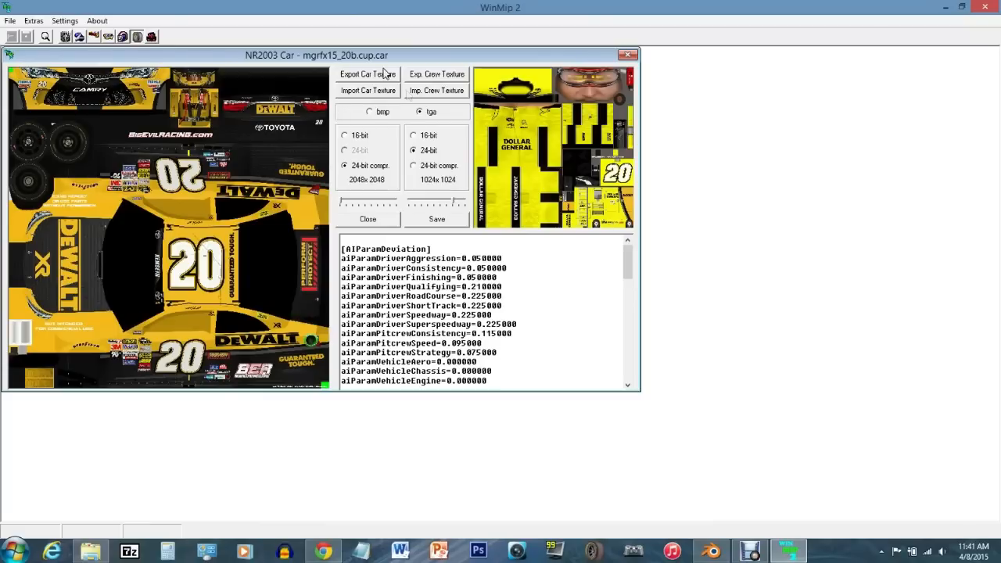
Export the car texture as a bmp named mgrfx15_20b.cup into the toyota folder of NR2003 in Real Life > Gen6BR 2015
click(371, 112)
click(361, 76)
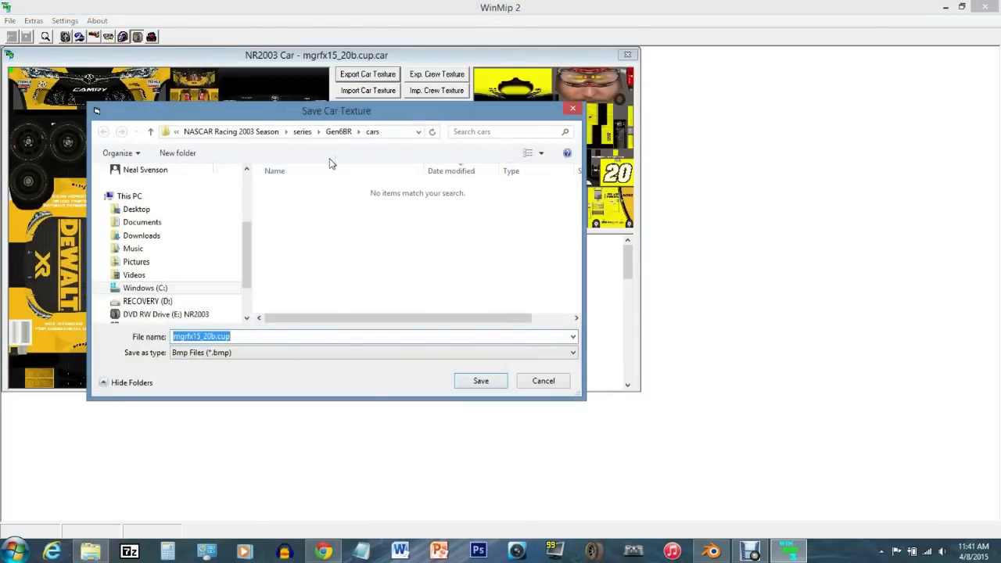
click(149, 235)
double_click(298, 307)
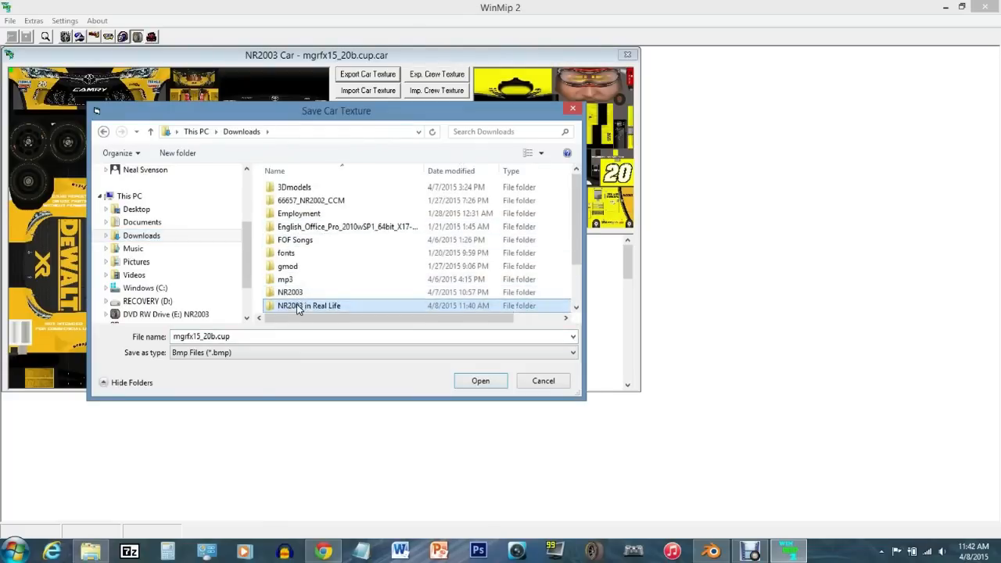
double_click(298, 189)
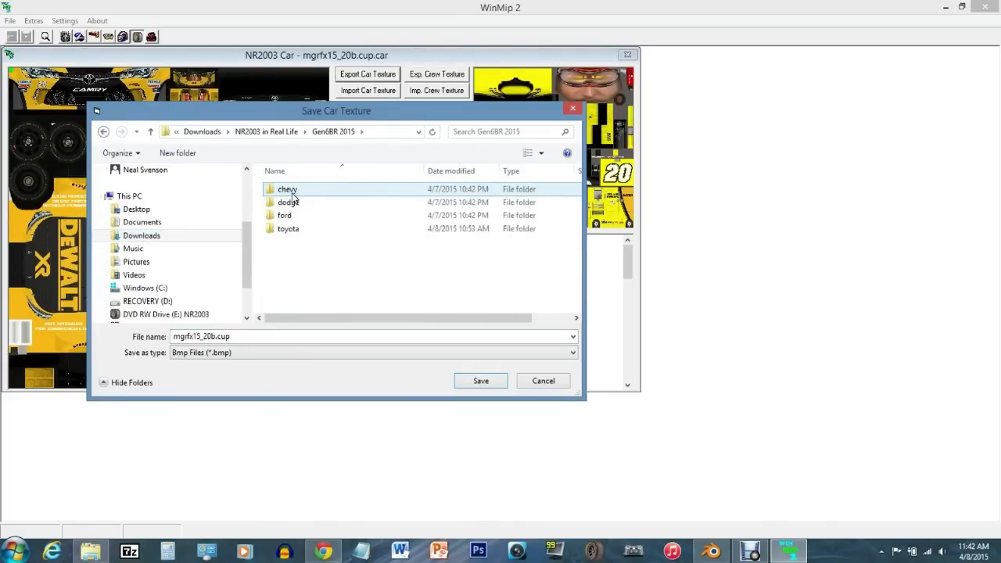
click(286, 229)
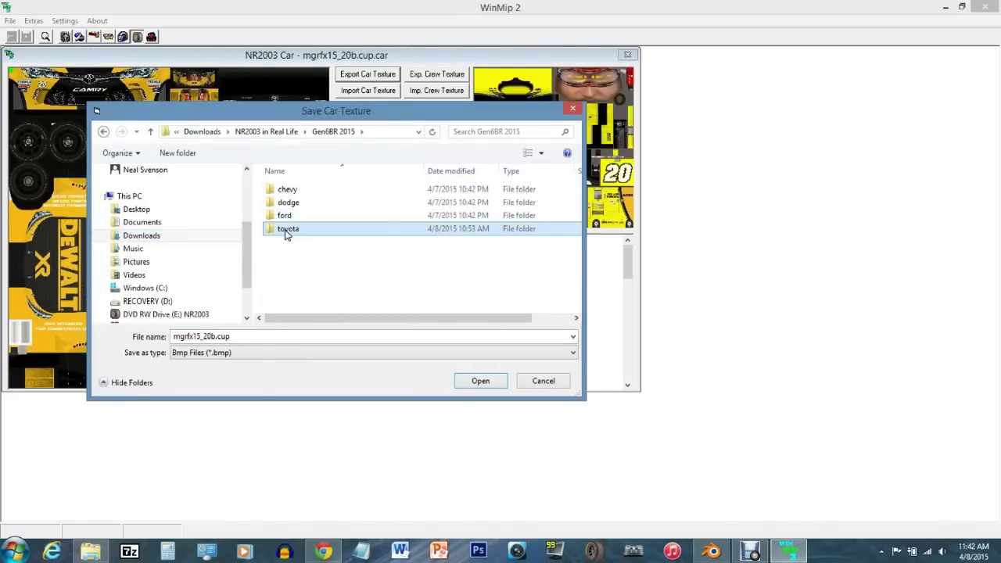
double_click(287, 234)
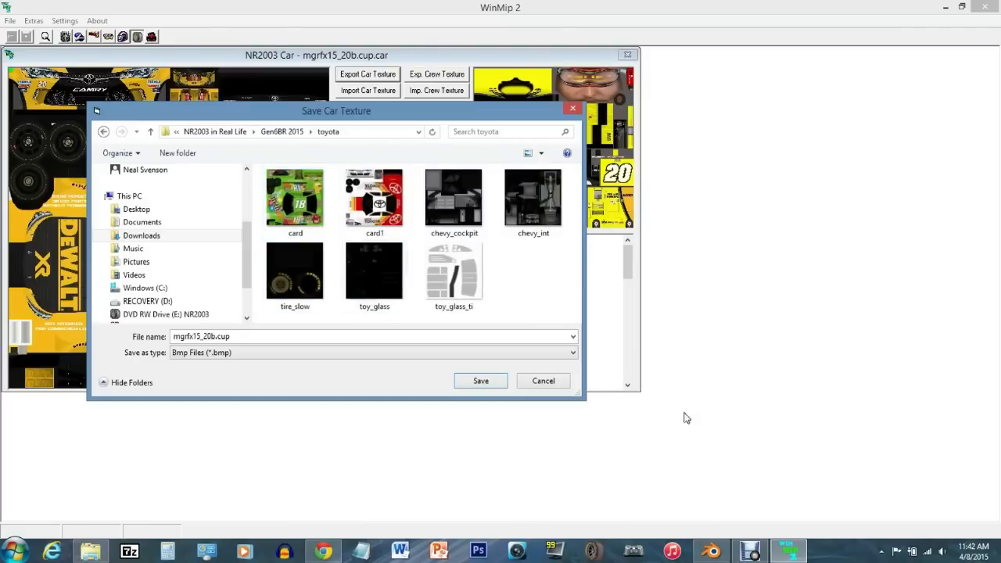
click(480, 383)
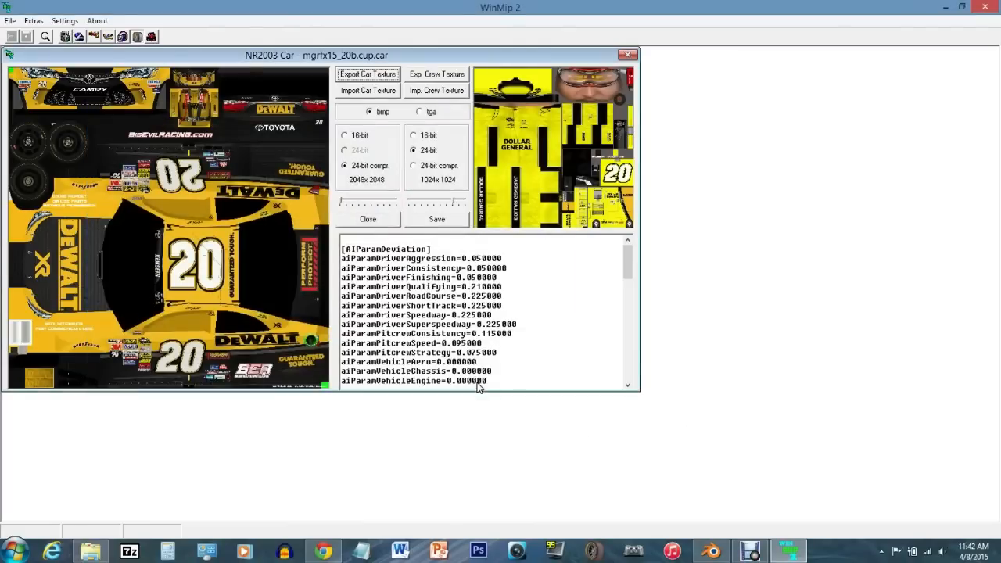
Close WinMip 2, go back to the NR2003 in Real Life folder in File Explorer, and minimize it to return to Blender
click(986, 11)
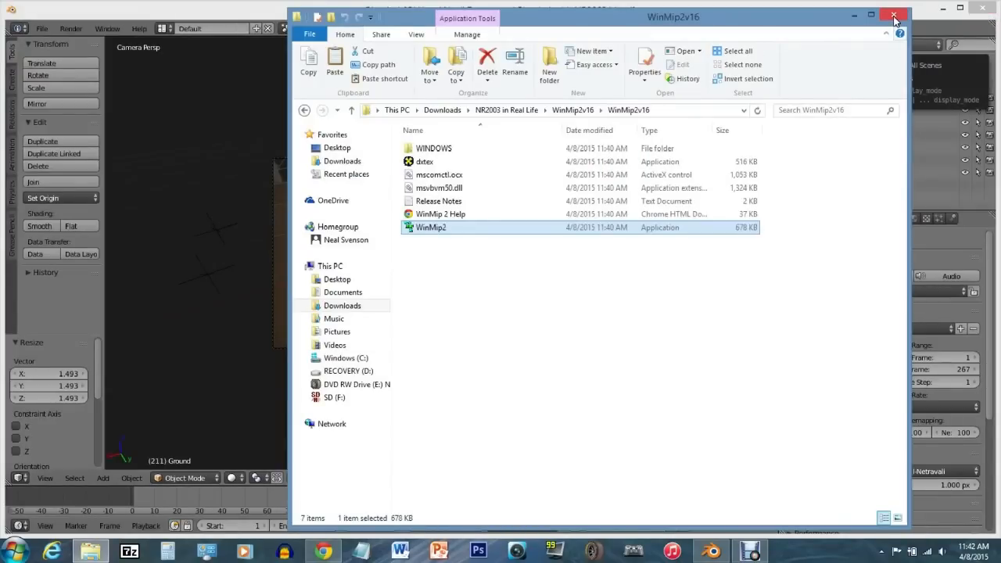
click(305, 110)
click(305, 110)
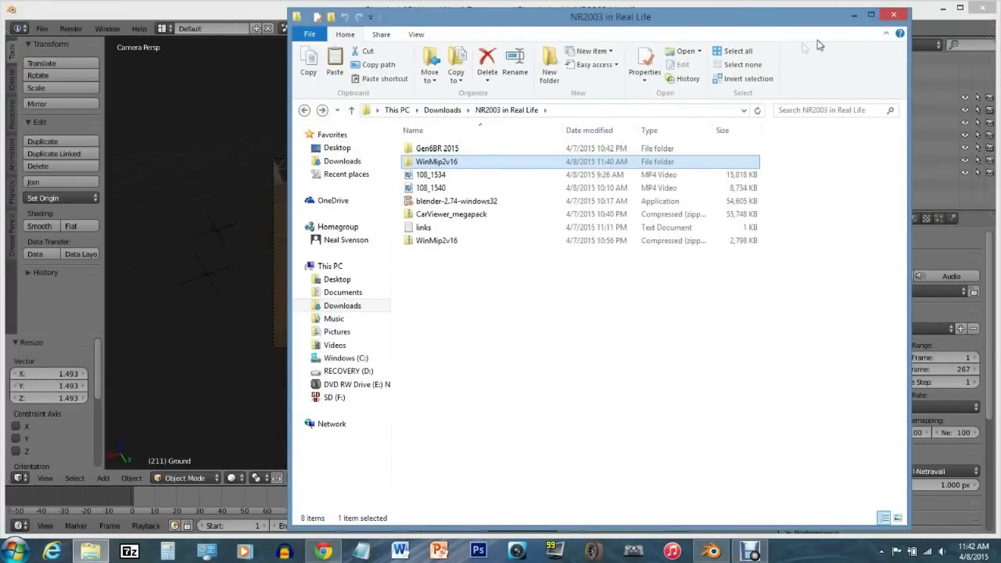
click(856, 15)
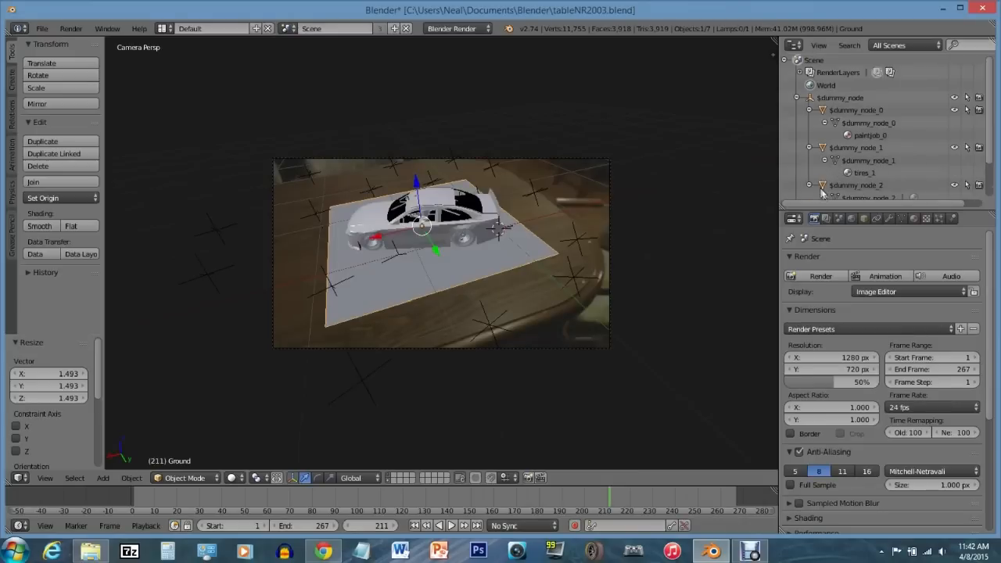
Add a new texture to the paintjob_0 material of $dummy_node_0
click(854, 133)
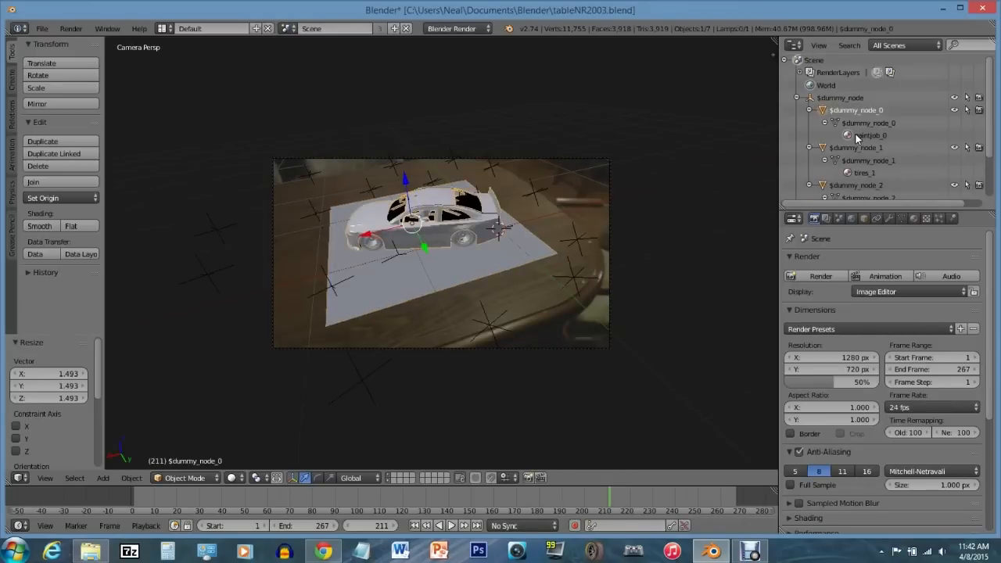
click(924, 218)
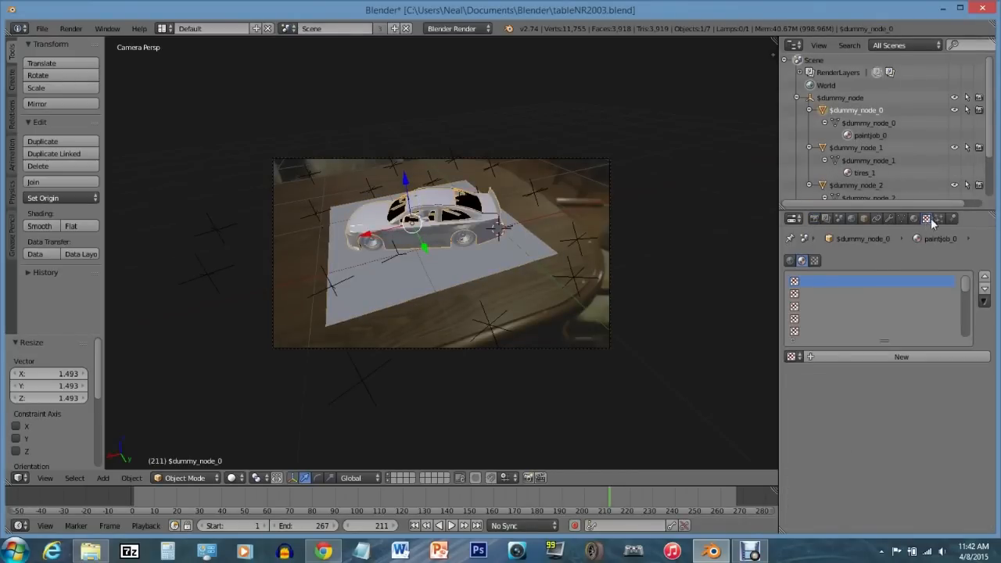
scroll(990, 156, down, 2)
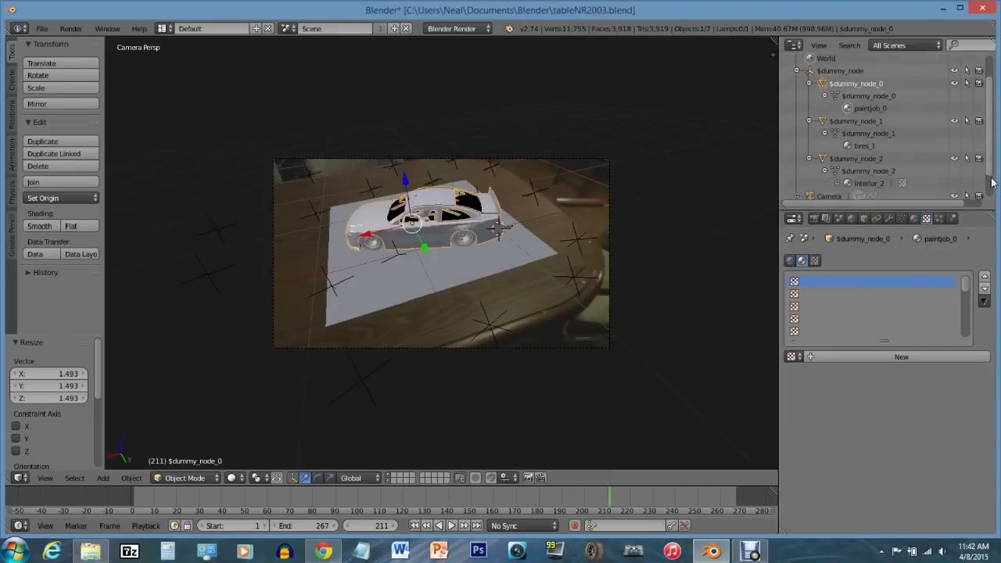
click(832, 356)
scroll(911, 399, down, 2)
scroll(910, 395, down, 5)
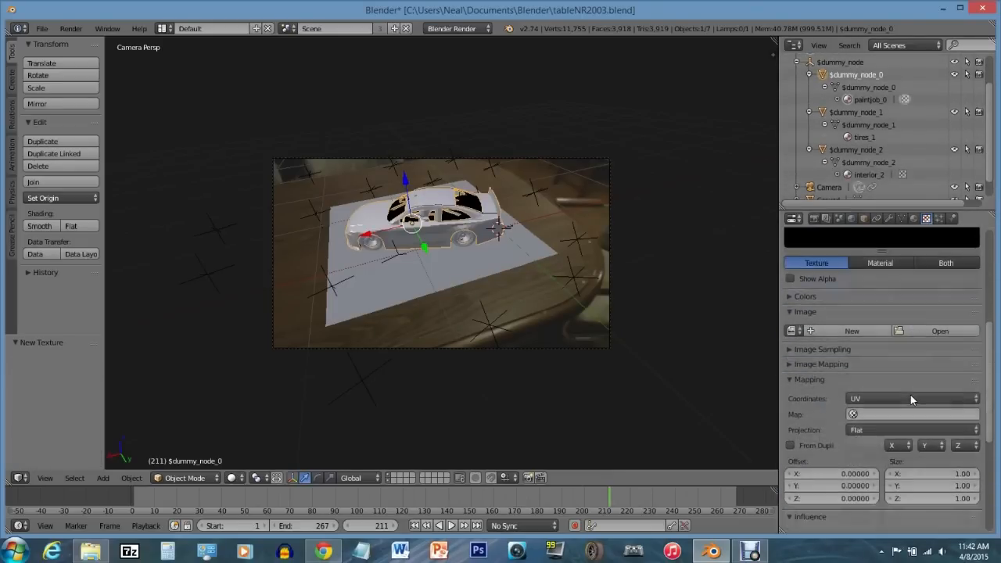
Load mgrfx15_20b.cup.bmp from the Gen6BR 2015 toyota folder as the image of the paintjob_0 texture
click(916, 332)
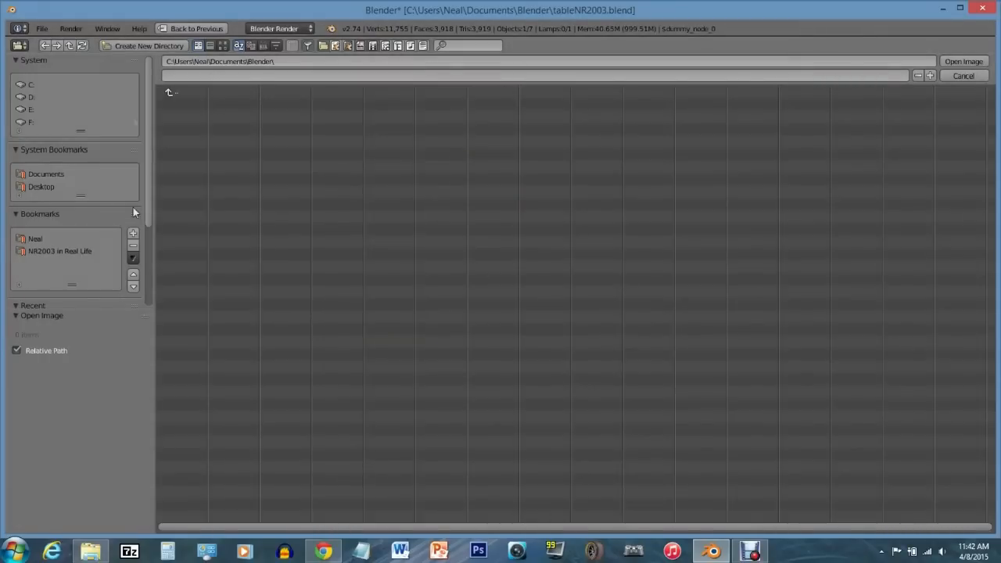
click(70, 251)
click(195, 103)
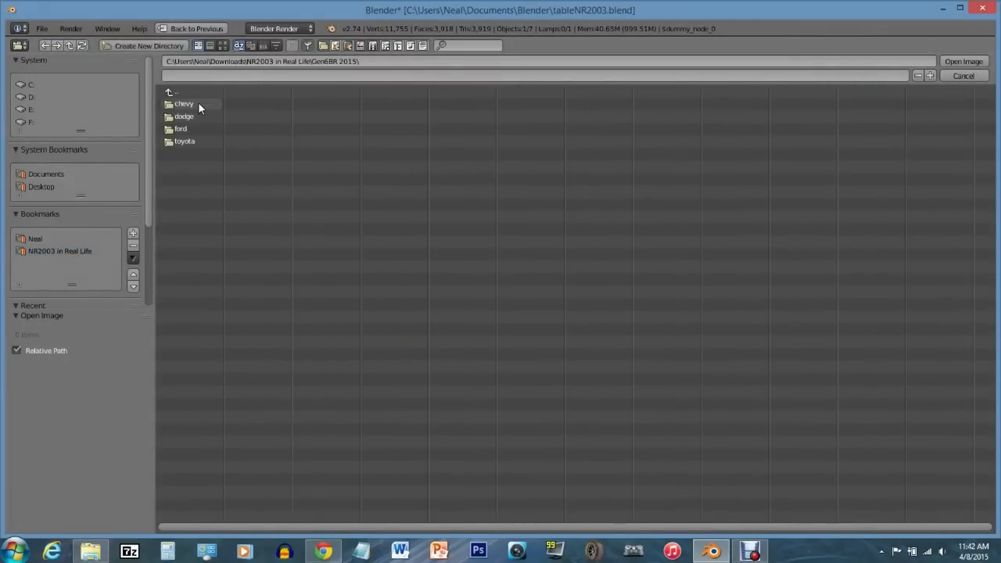
click(185, 137)
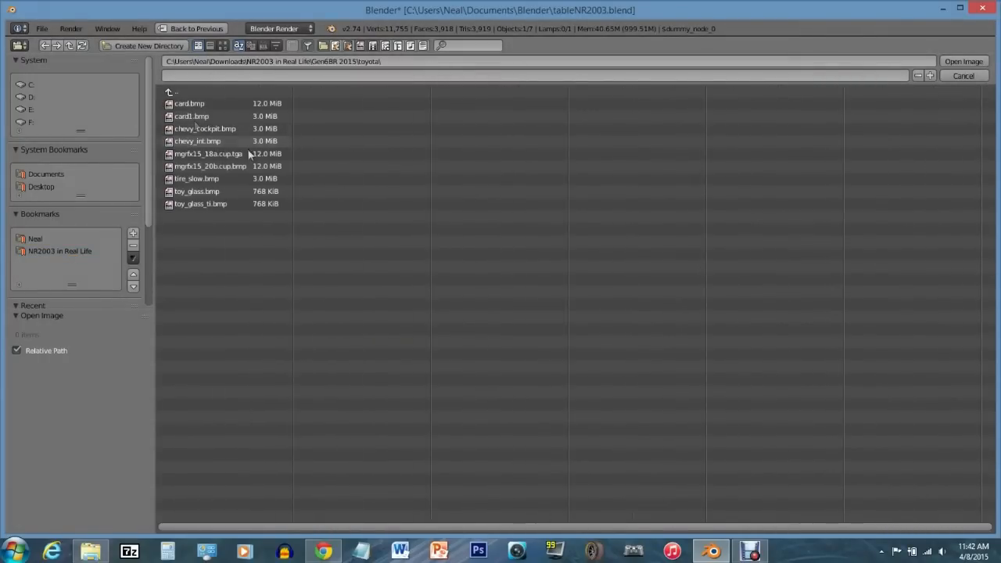
click(192, 168)
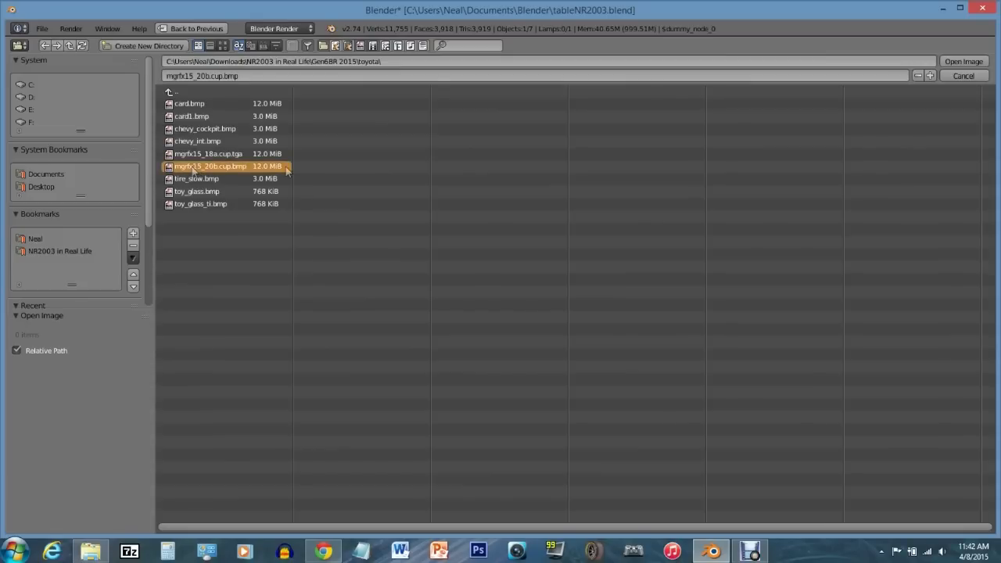
click(962, 63)
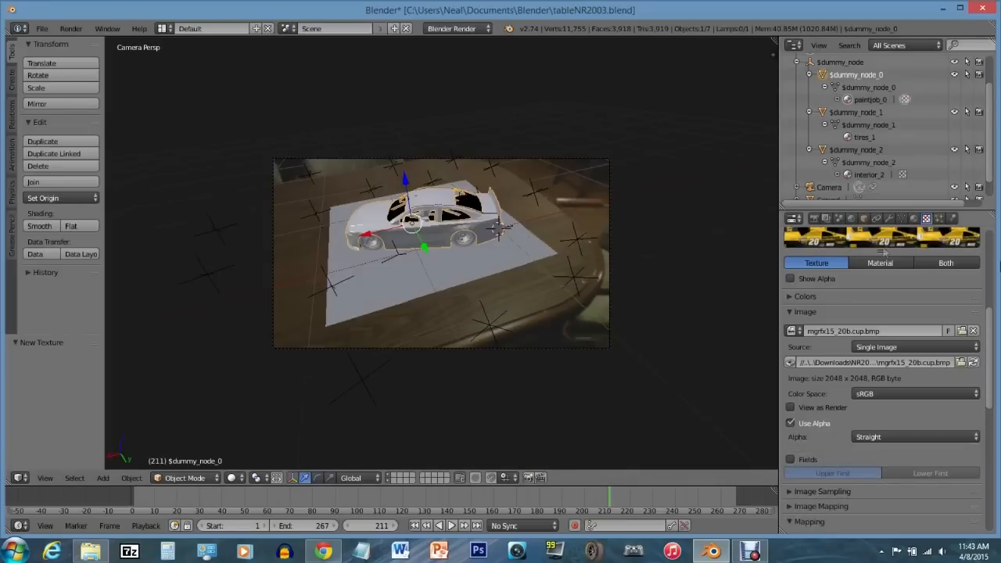
Render a still image of frame 211 to check the textured car body
scroll(990, 331, up, 5)
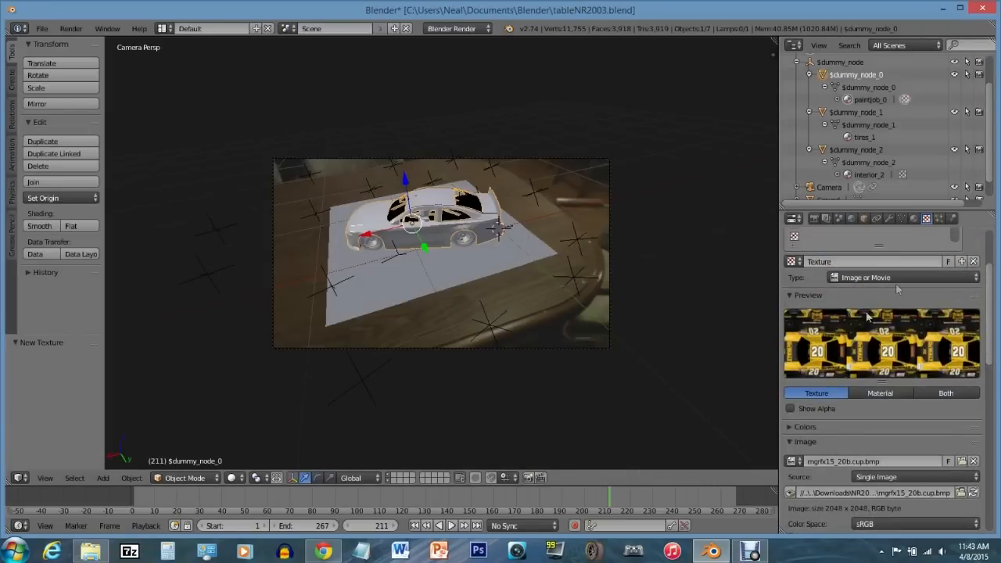
click(70, 28)
click(92, 45)
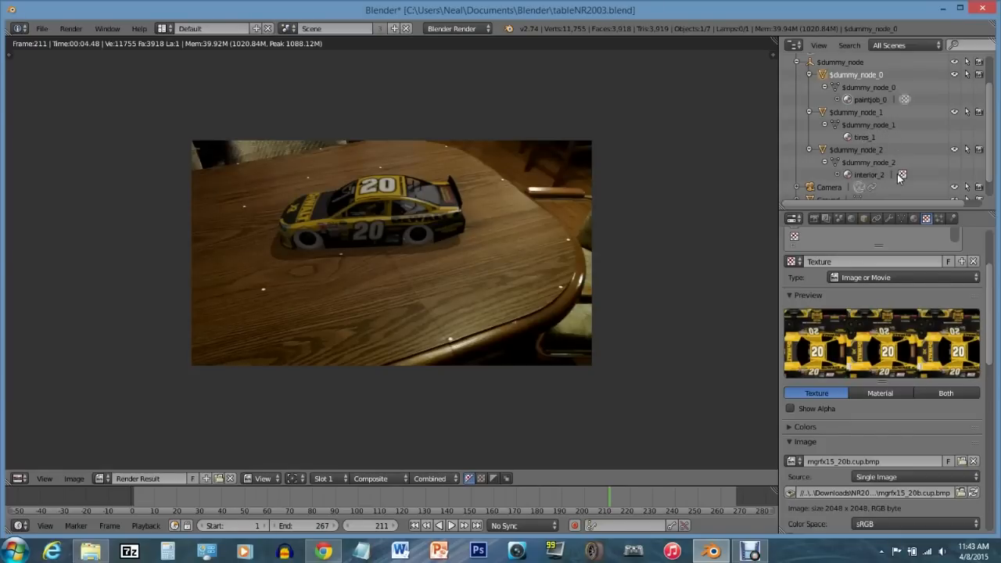
Add a new texture to the tires_1 material and load tire_slow.bmp from the Gen6BR 2015 toyota folder as its image
click(854, 136)
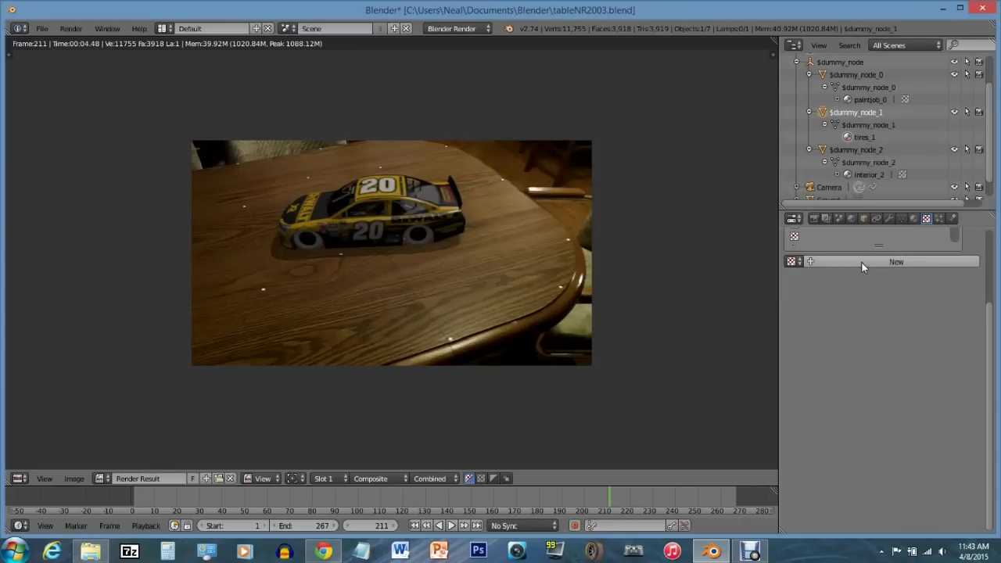
click(957, 262)
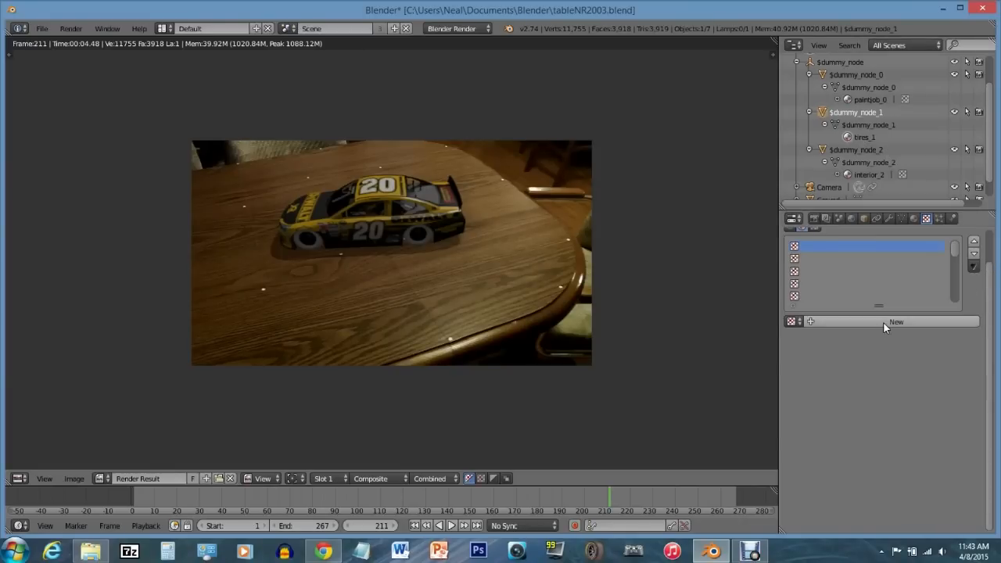
scroll(921, 422, down, 3)
click(925, 446)
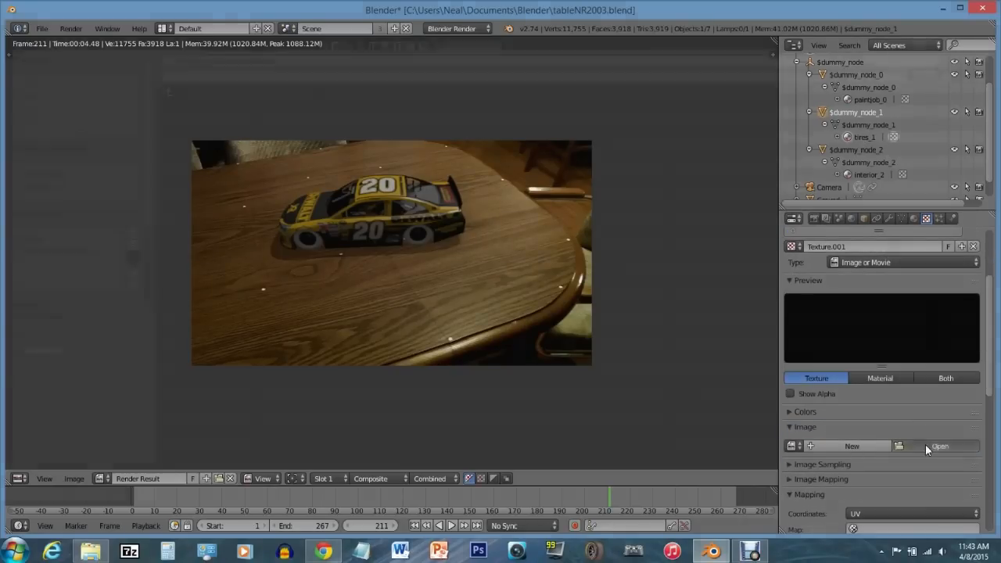
click(60, 251)
click(191, 103)
click(183, 143)
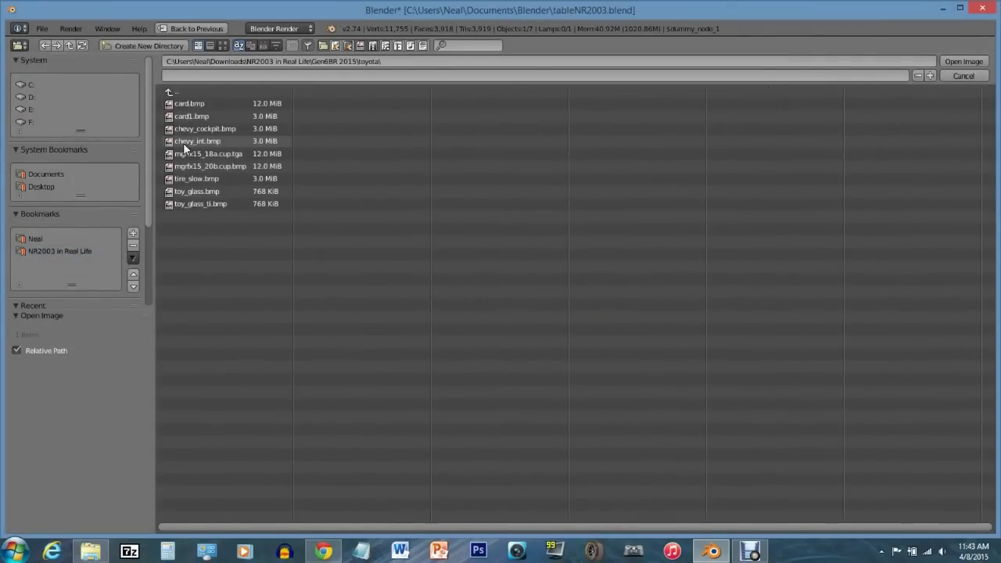
click(194, 179)
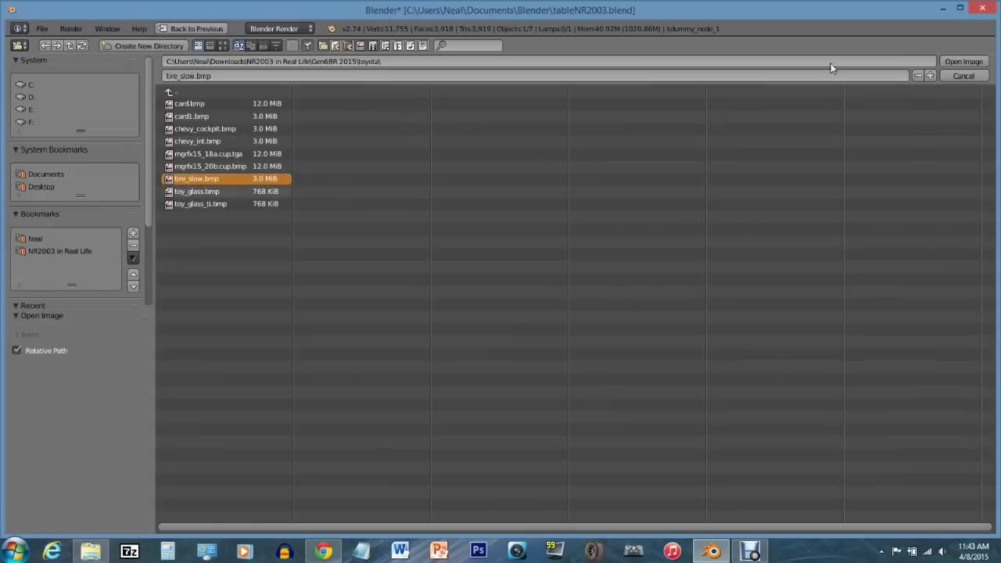
click(964, 61)
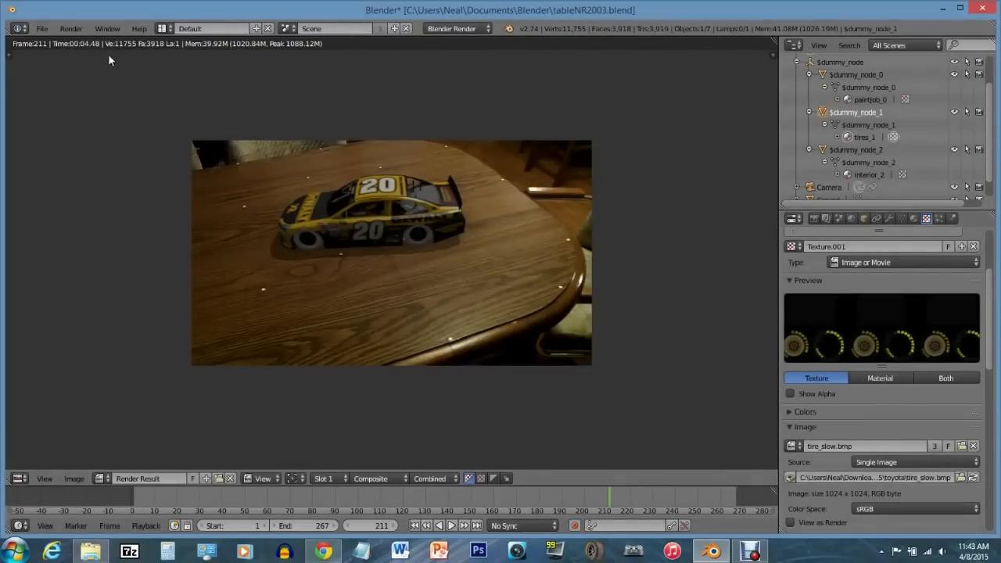
Render a still of frame 211 to check the textured tires, and inspect the texture of the interior_2 material
click(70, 28)
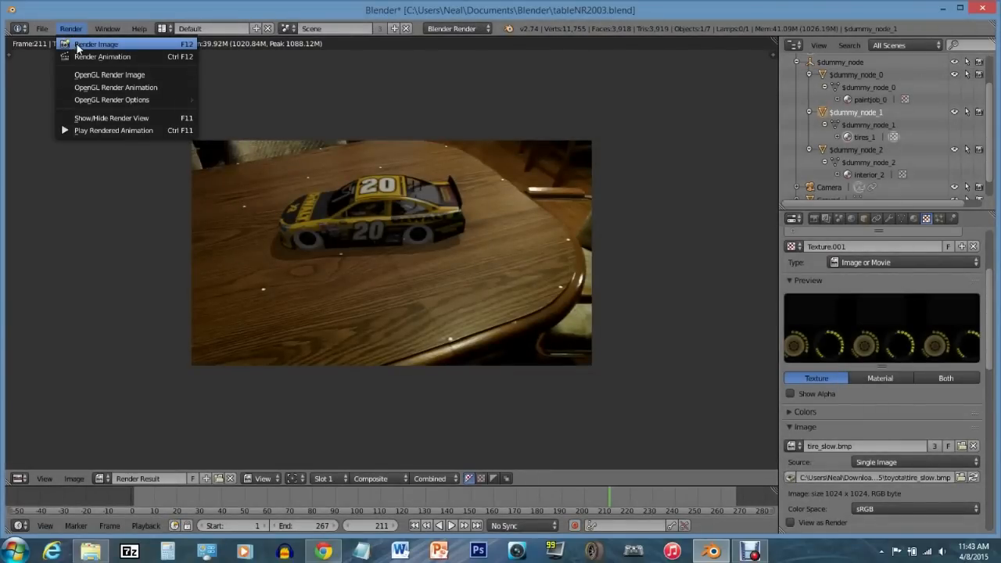
click(76, 44)
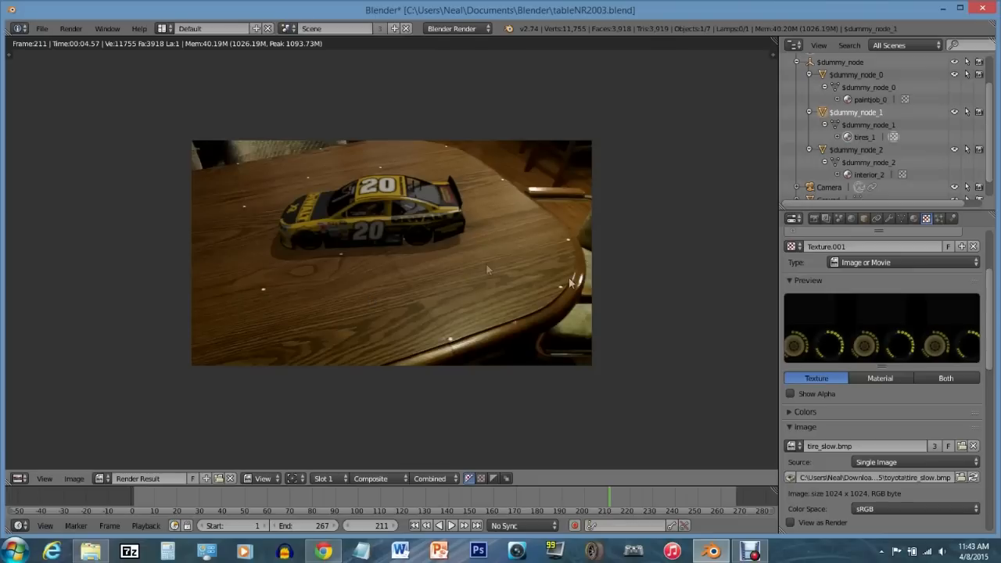
click(860, 175)
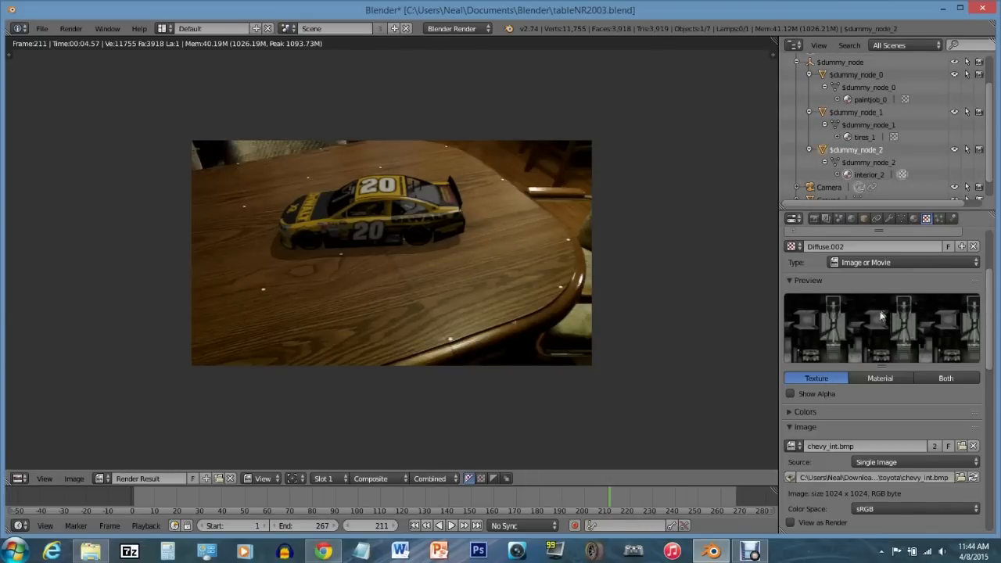
drag(992, 163, 995, 183)
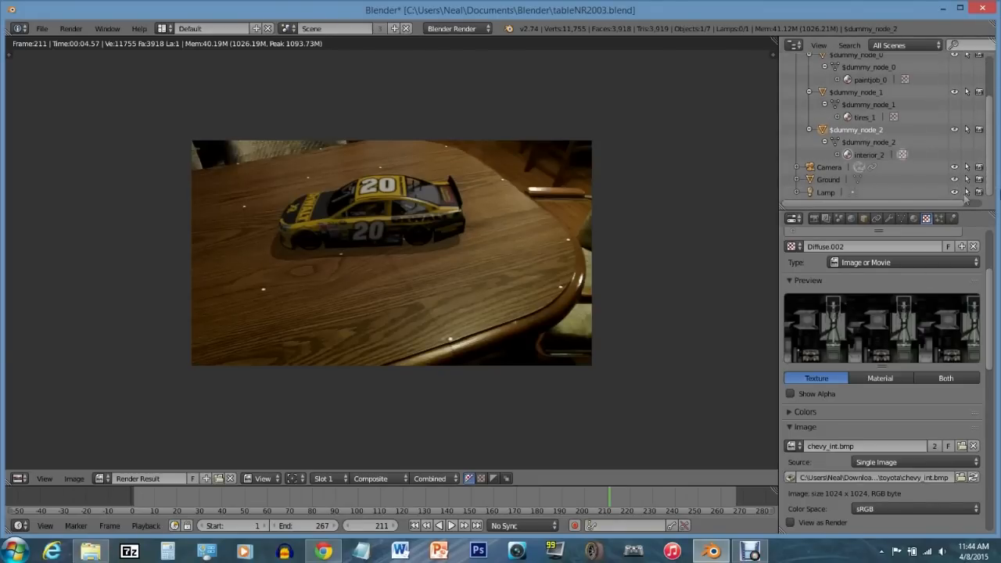
scroll(991, 186, up, 3)
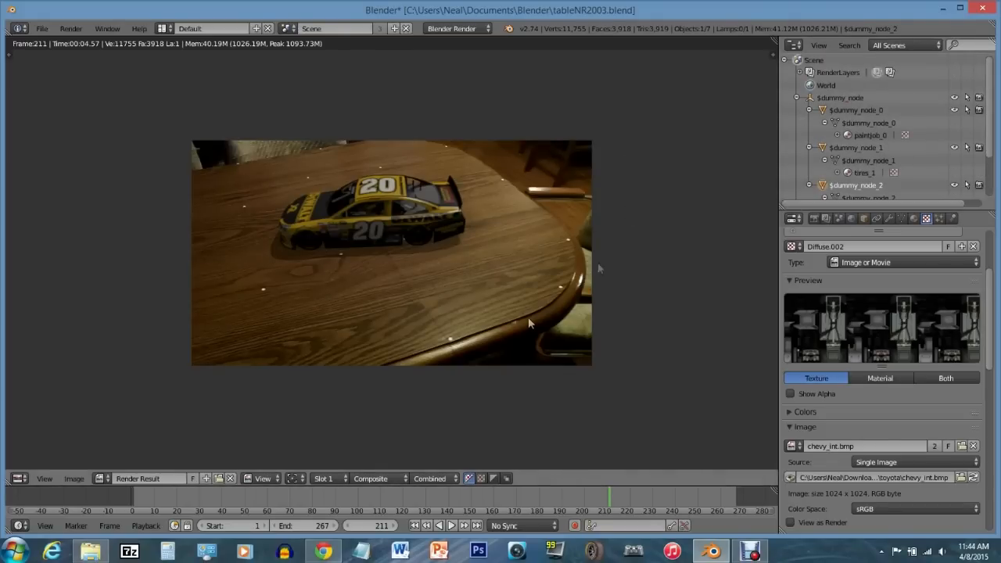
Return the timeline to frame 1 and render the full animation
click(415, 526)
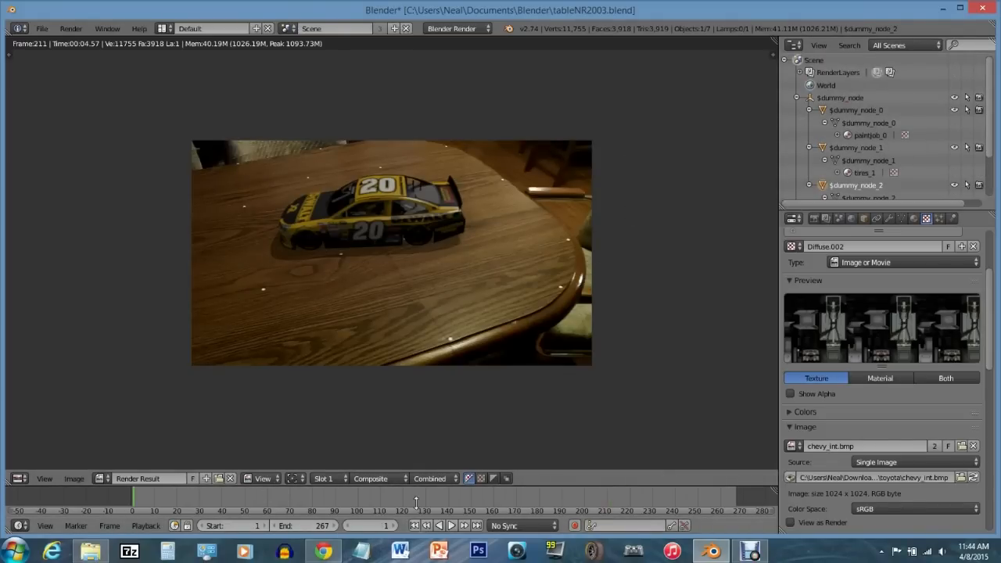
click(78, 29)
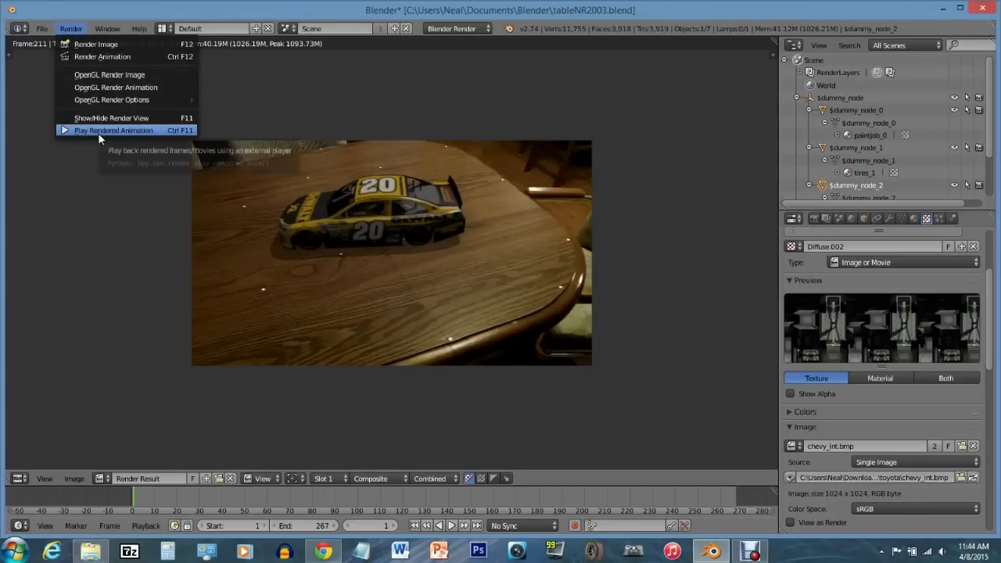
click(102, 56)
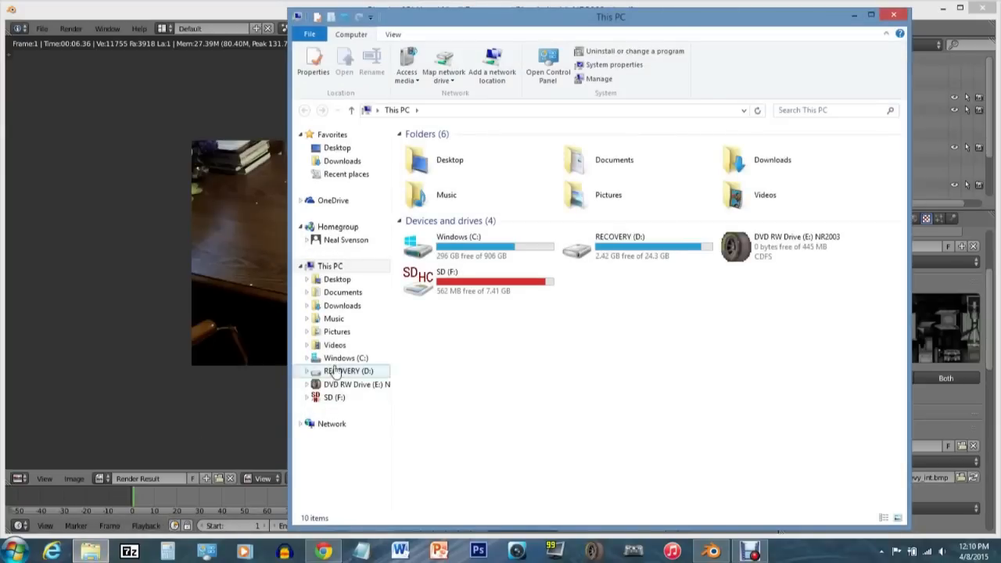
Browse to the tmp folder on the C: drive and look through the image frames stored there
click(330, 359)
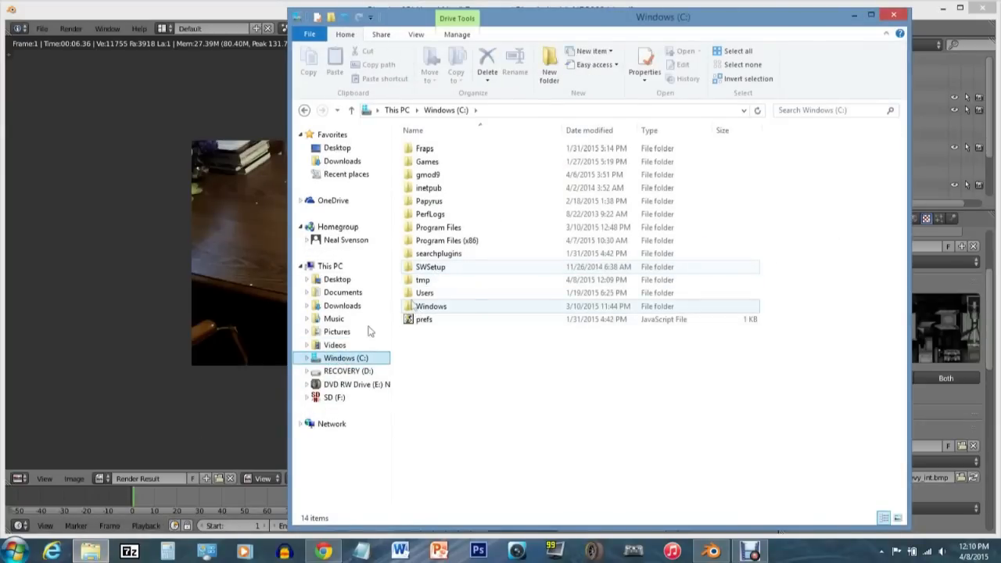
click(423, 281)
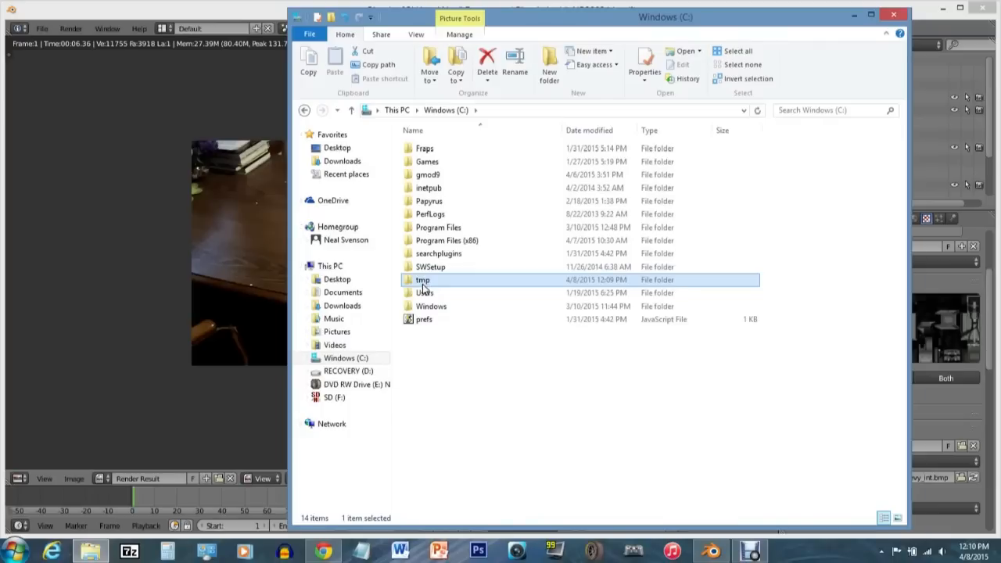
double_click(422, 285)
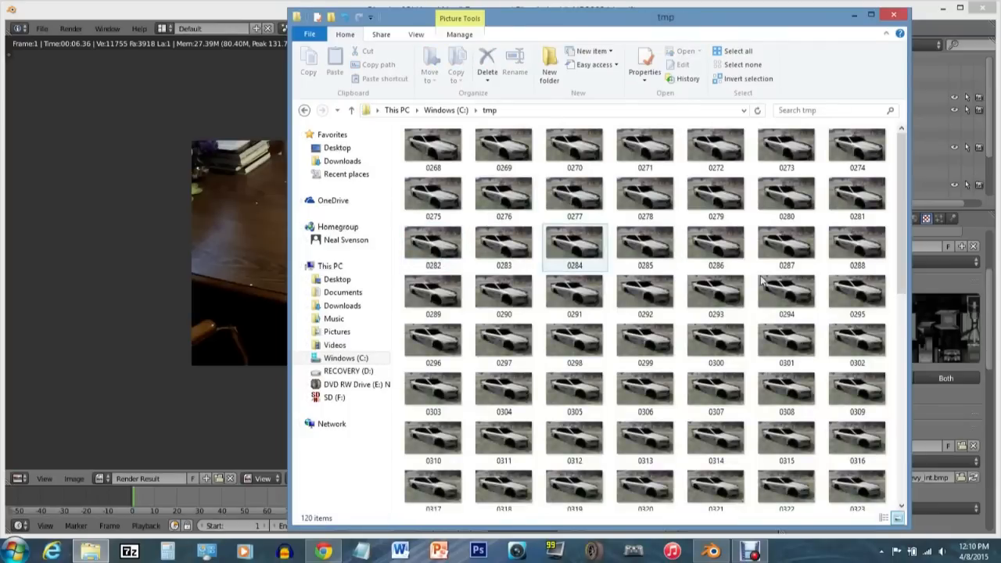
mouse_move(908, 280)
mouse_down()
mouse_move(907, 498)
mouse_move(904, 268)
mouse_up()
Open the dewaltontable folder inside the tracking folder of Videos and select all rendered frames from 0001 to 0267
click(335, 345)
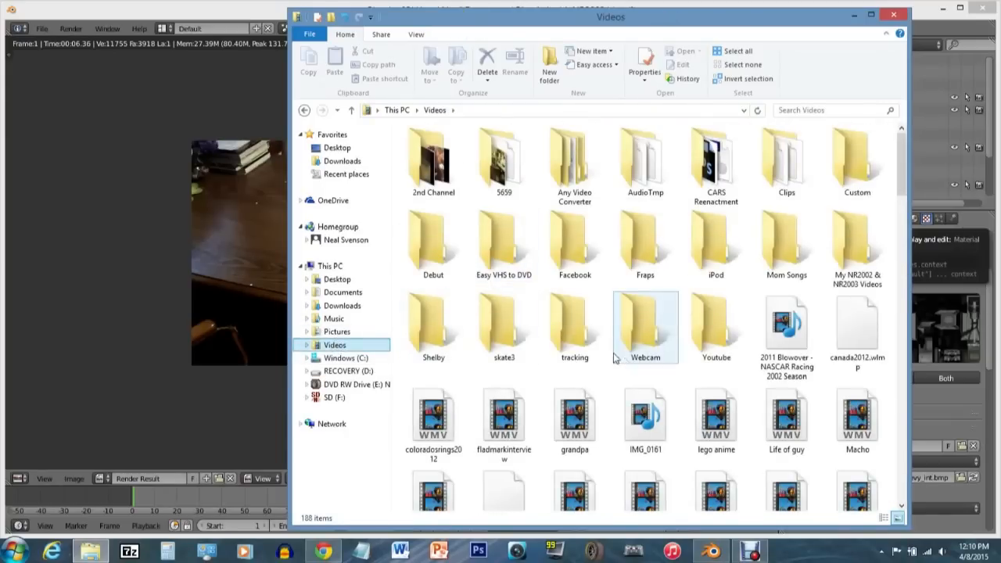
double_click(578, 333)
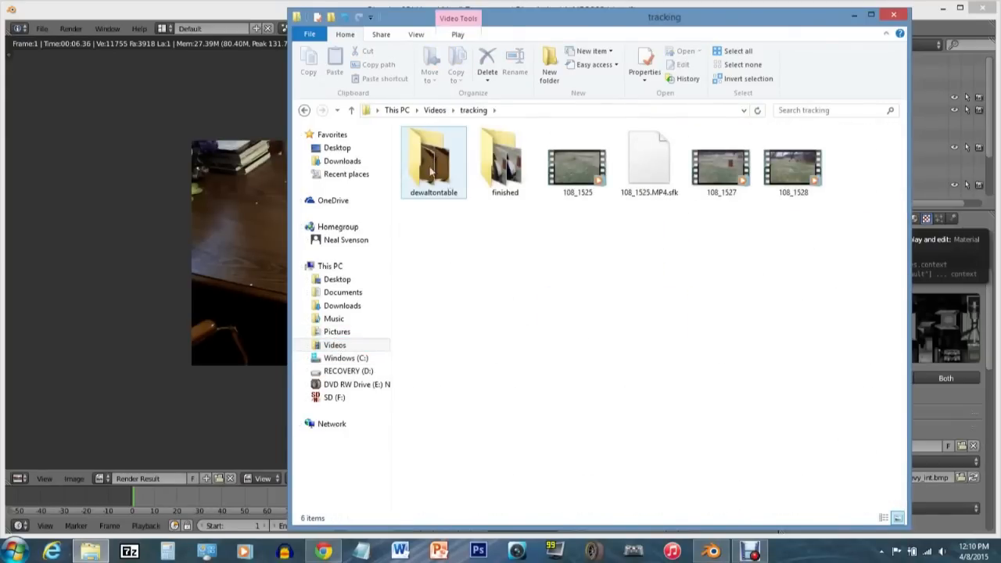
double_click(427, 162)
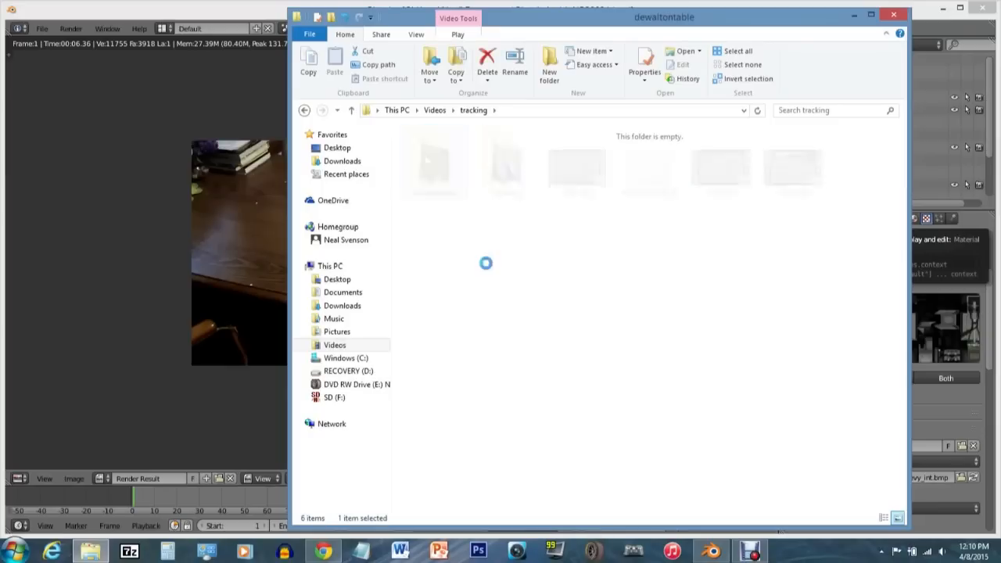
mouse_move(903, 168)
mouse_down()
mouse_move(907, 481)
mouse_move(907, 168)
mouse_up()
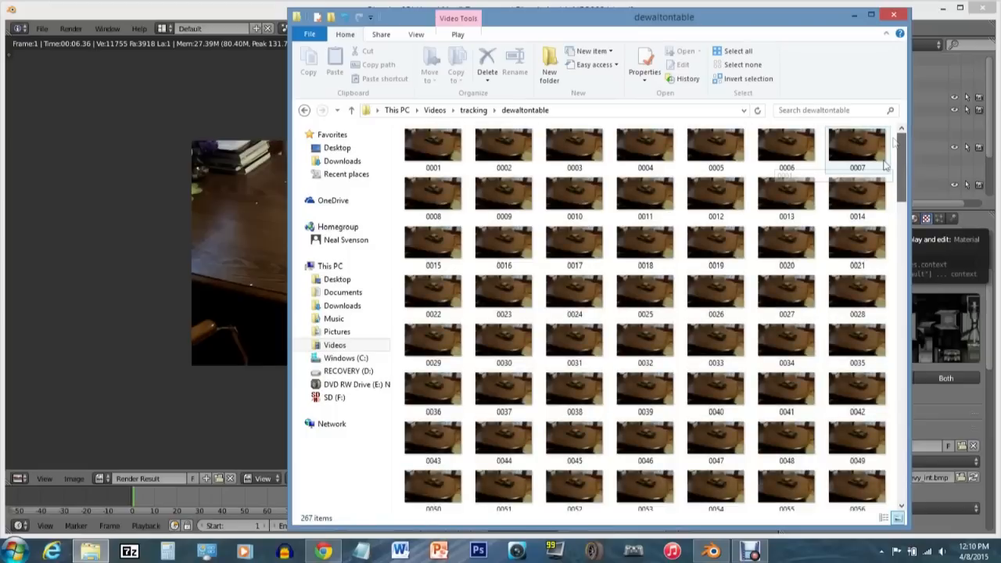
click(432, 147)
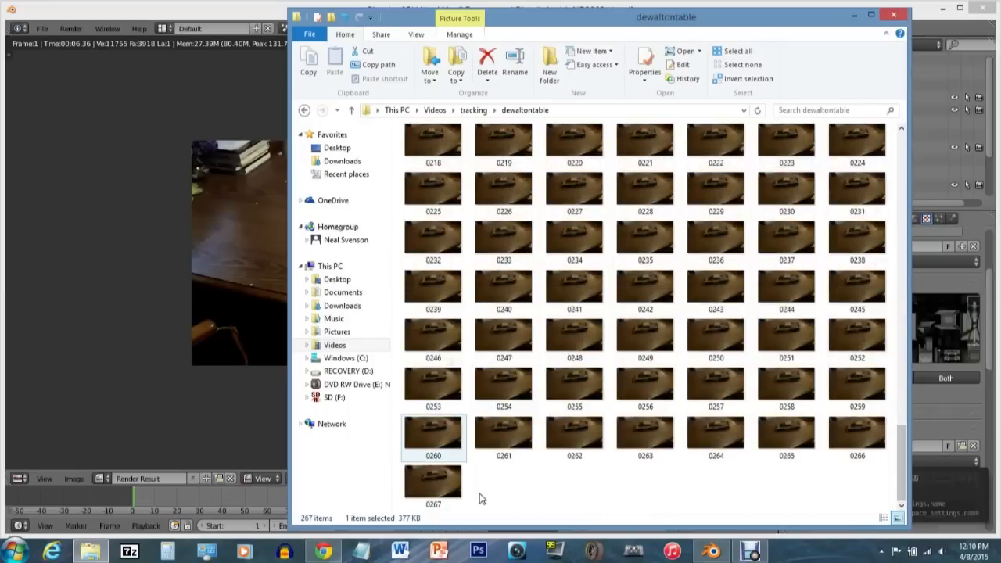
click(423, 481)
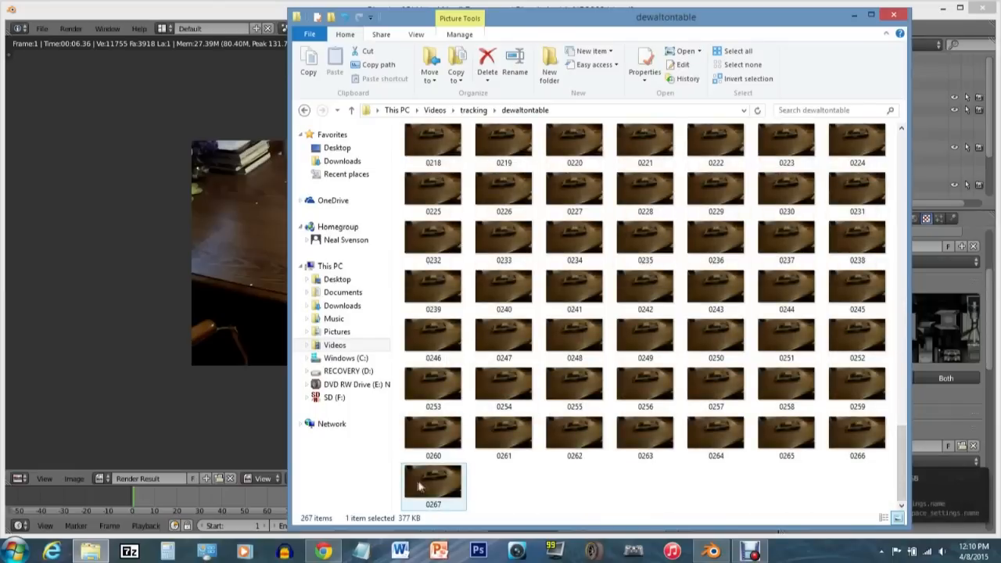
key(ctrl+a)
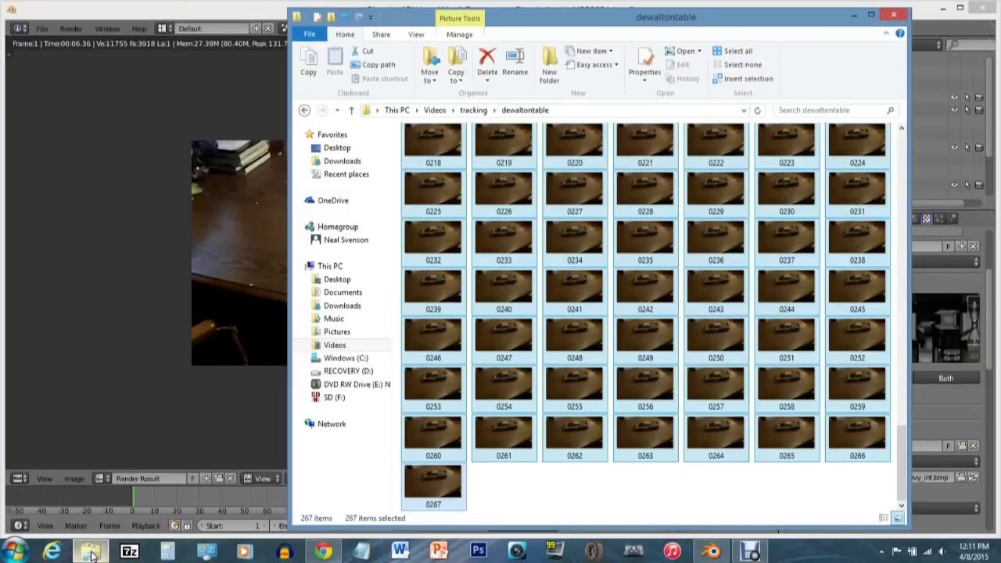
Switch to Vegas Movie Studio and apply a new still image length of 0.020 seconds in the editing preferences
mouse_move(91, 555)
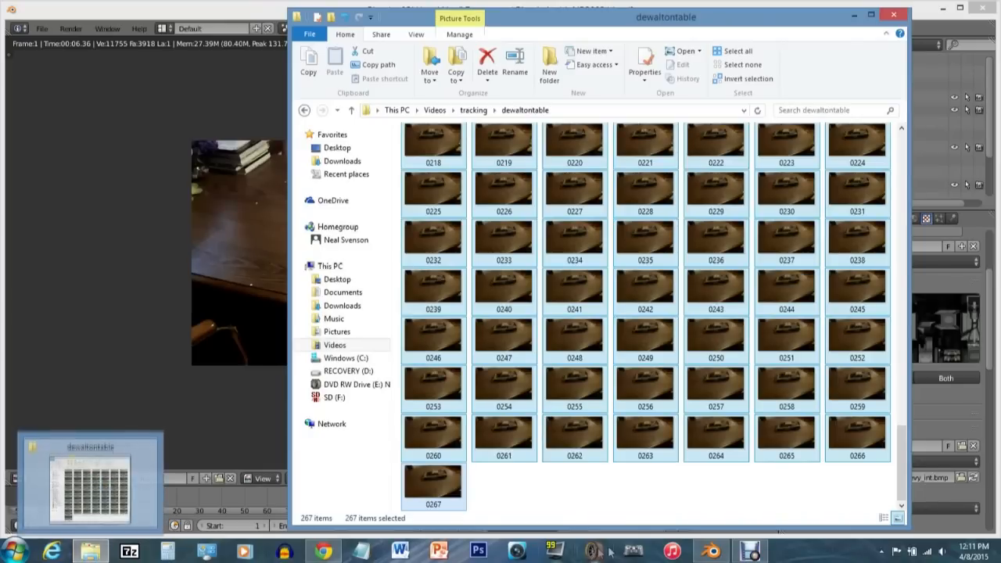
click(517, 552)
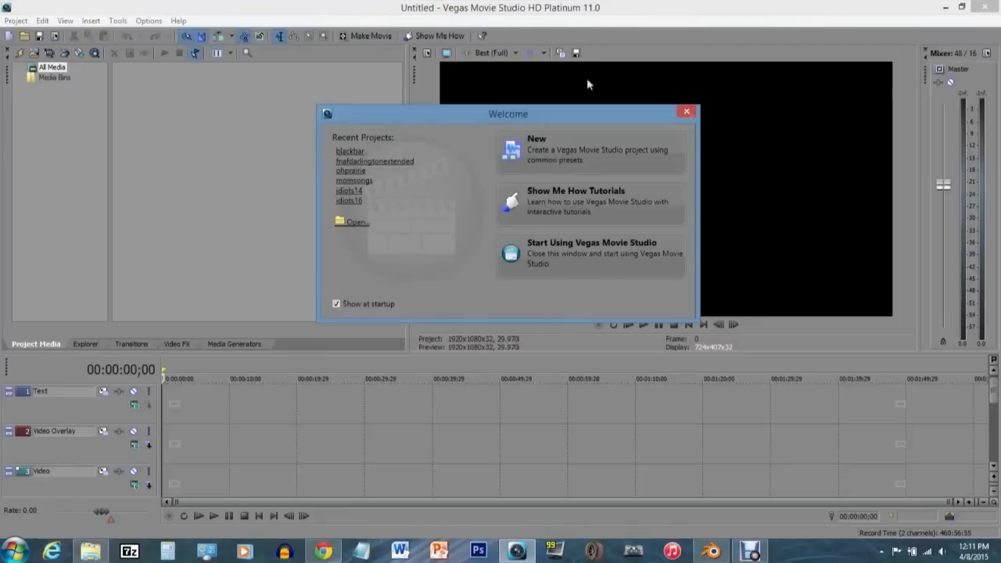
key(Escape)
click(148, 21)
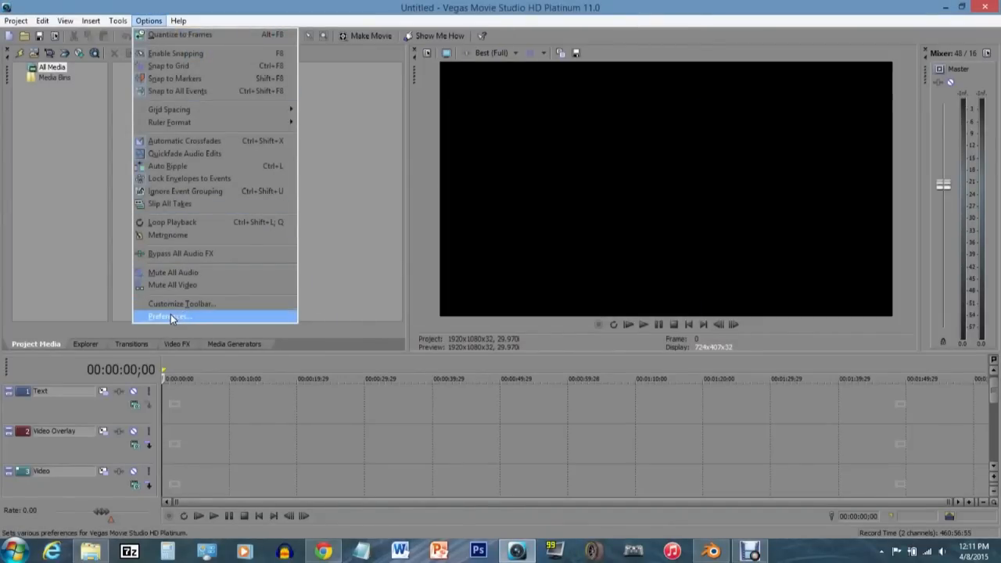
click(171, 317)
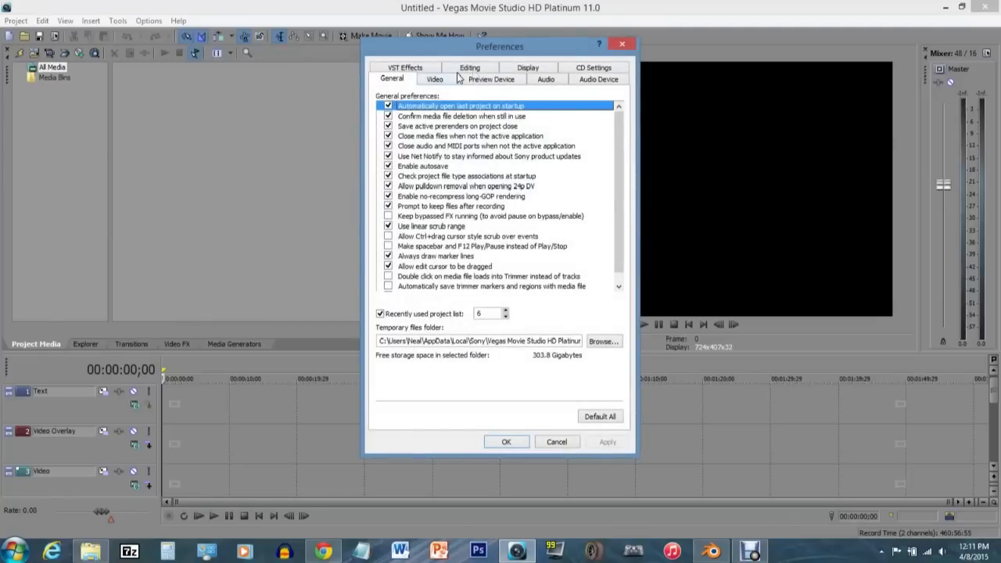
click(477, 70)
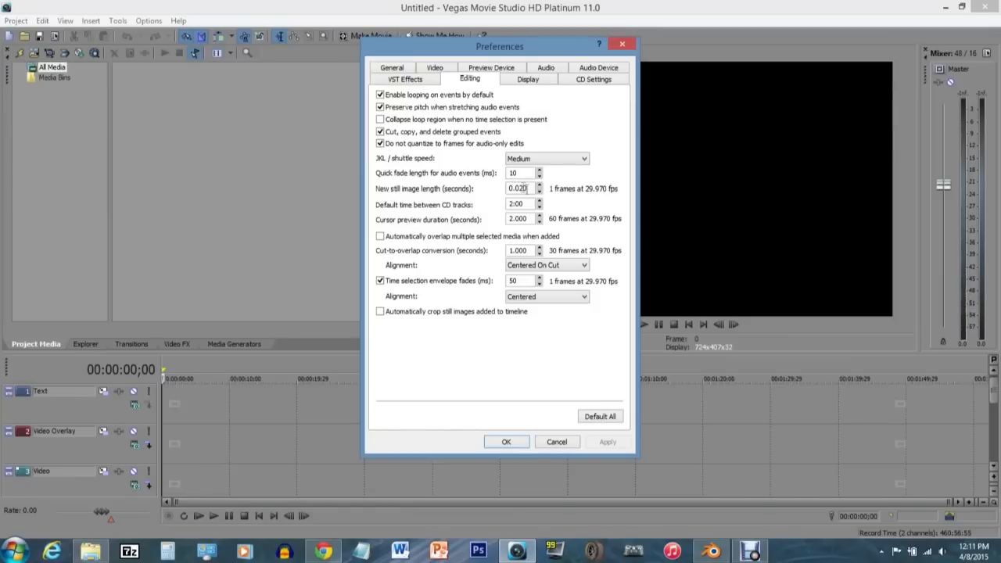
click(507, 441)
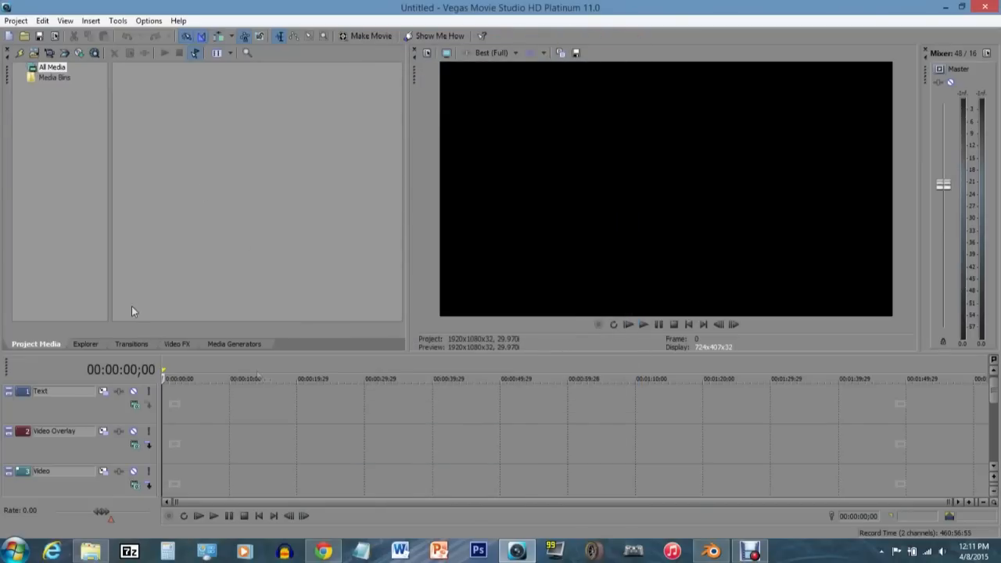
Import the selected frames 0001 to 0267 from the dewaltontable folder into the project media
click(90, 551)
drag(547, 244, 215, 223)
right_click(215, 224)
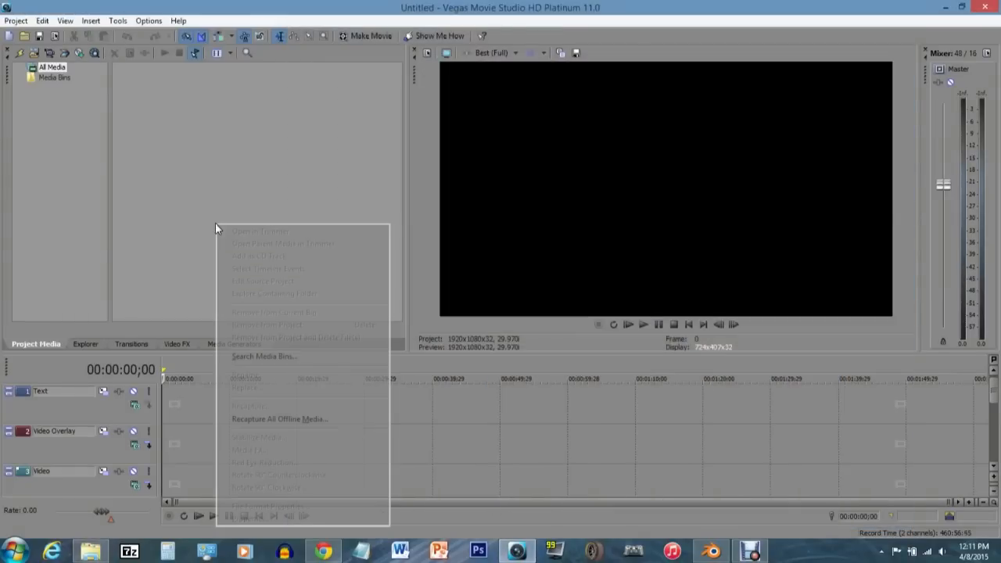
click(188, 232)
click(84, 552)
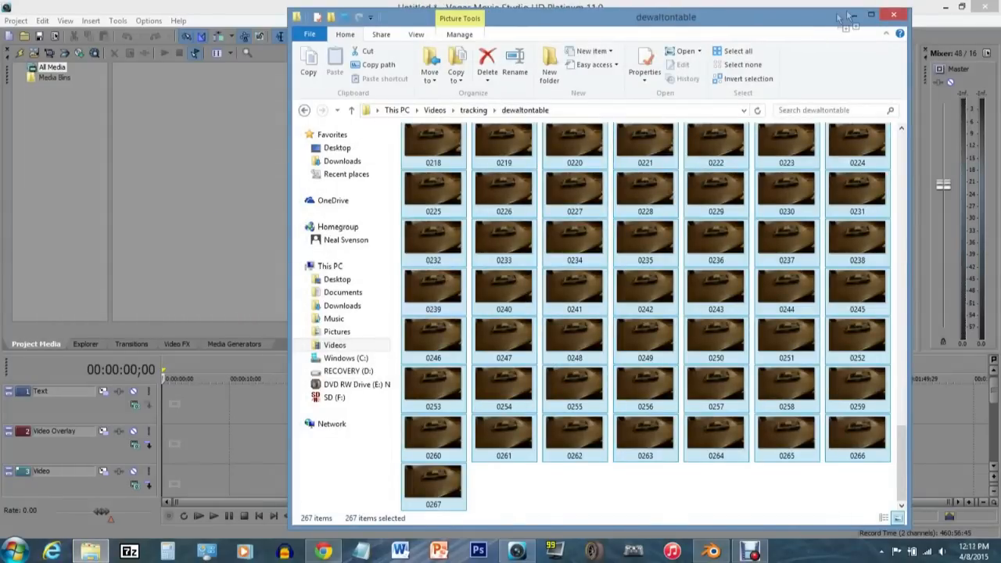
click(855, 15)
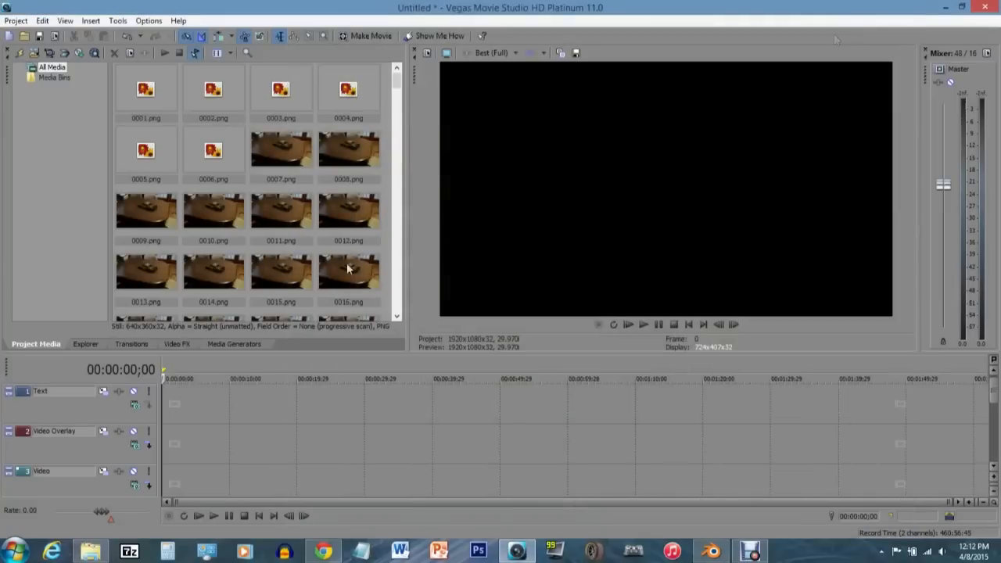
Place all imported frames in sequence at the start of the Video Overlay track
drag(399, 79, 391, 318)
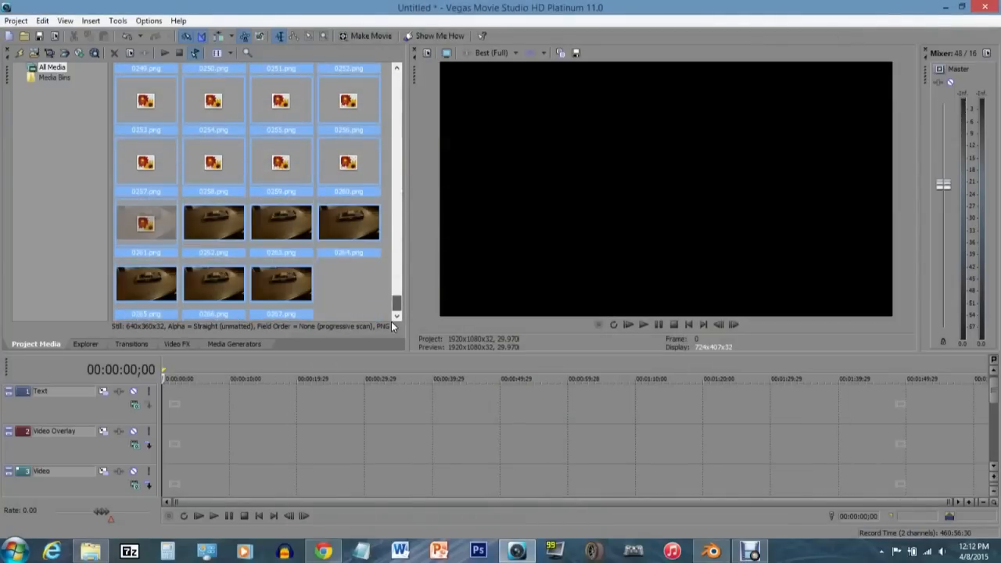
drag(281, 281, 311, 426)
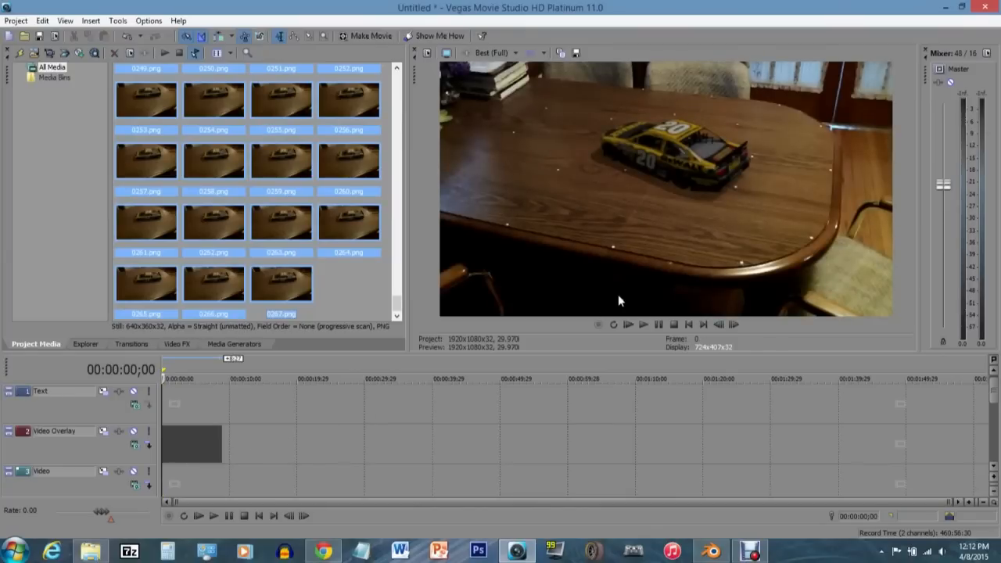